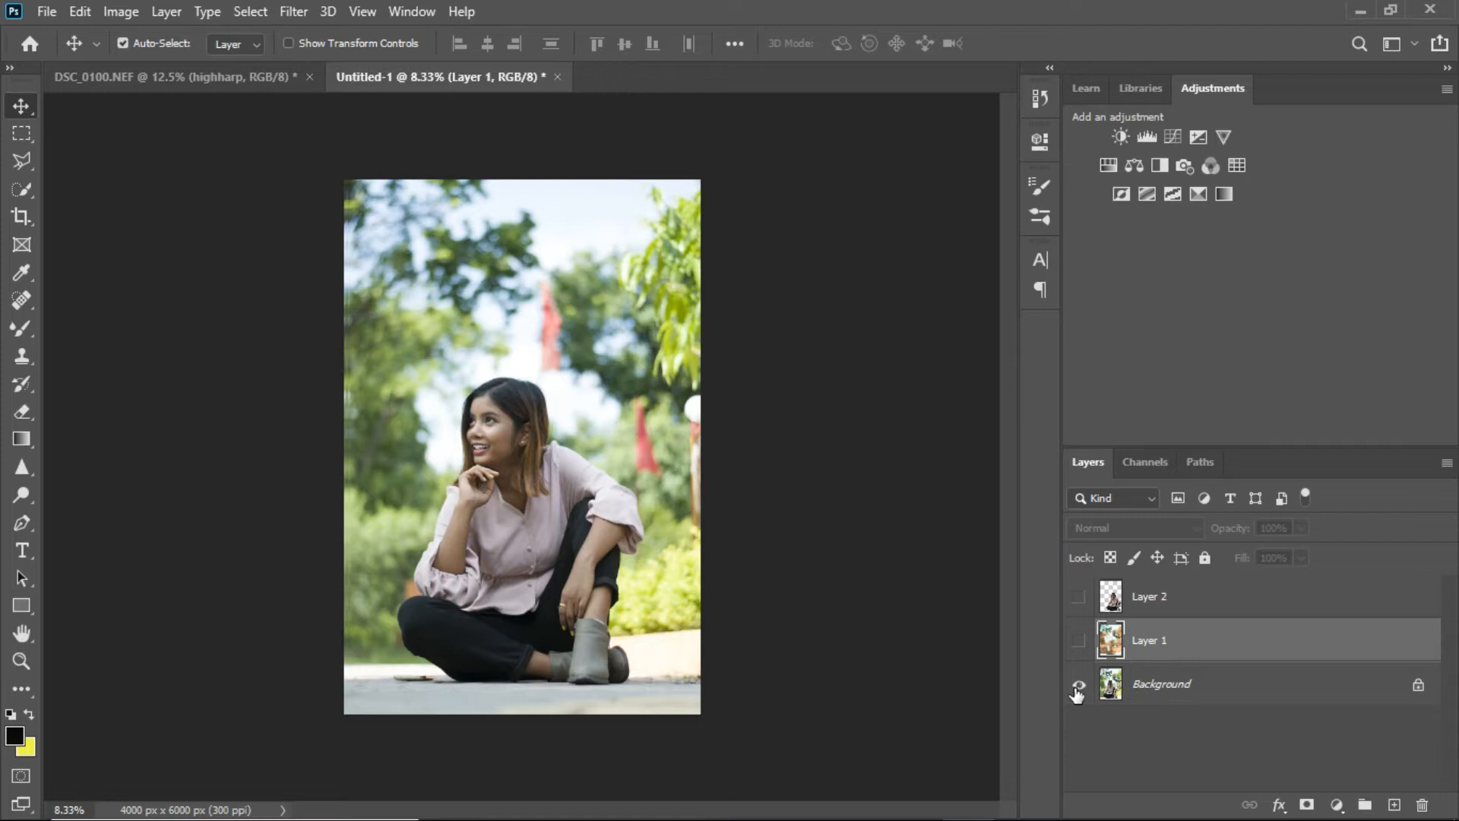
- Make Layer 1 and Layer 2 visible above the background photo
{"action": "left_click", "coordinate": [1079, 685]}
{"action": "left_click", "coordinate": [1078, 643]}
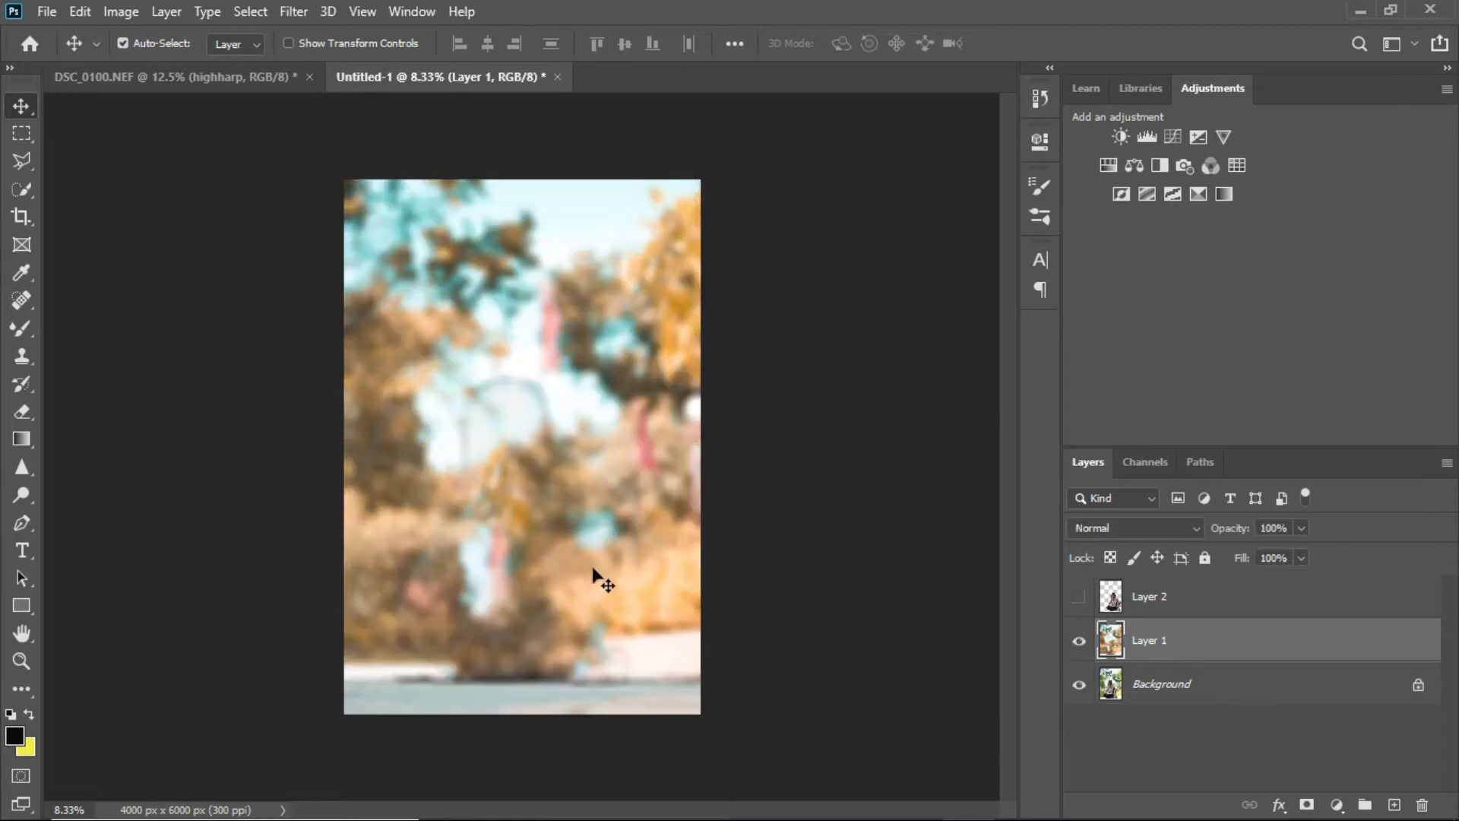
{"action": "left_click", "coordinate": [1083, 601]}
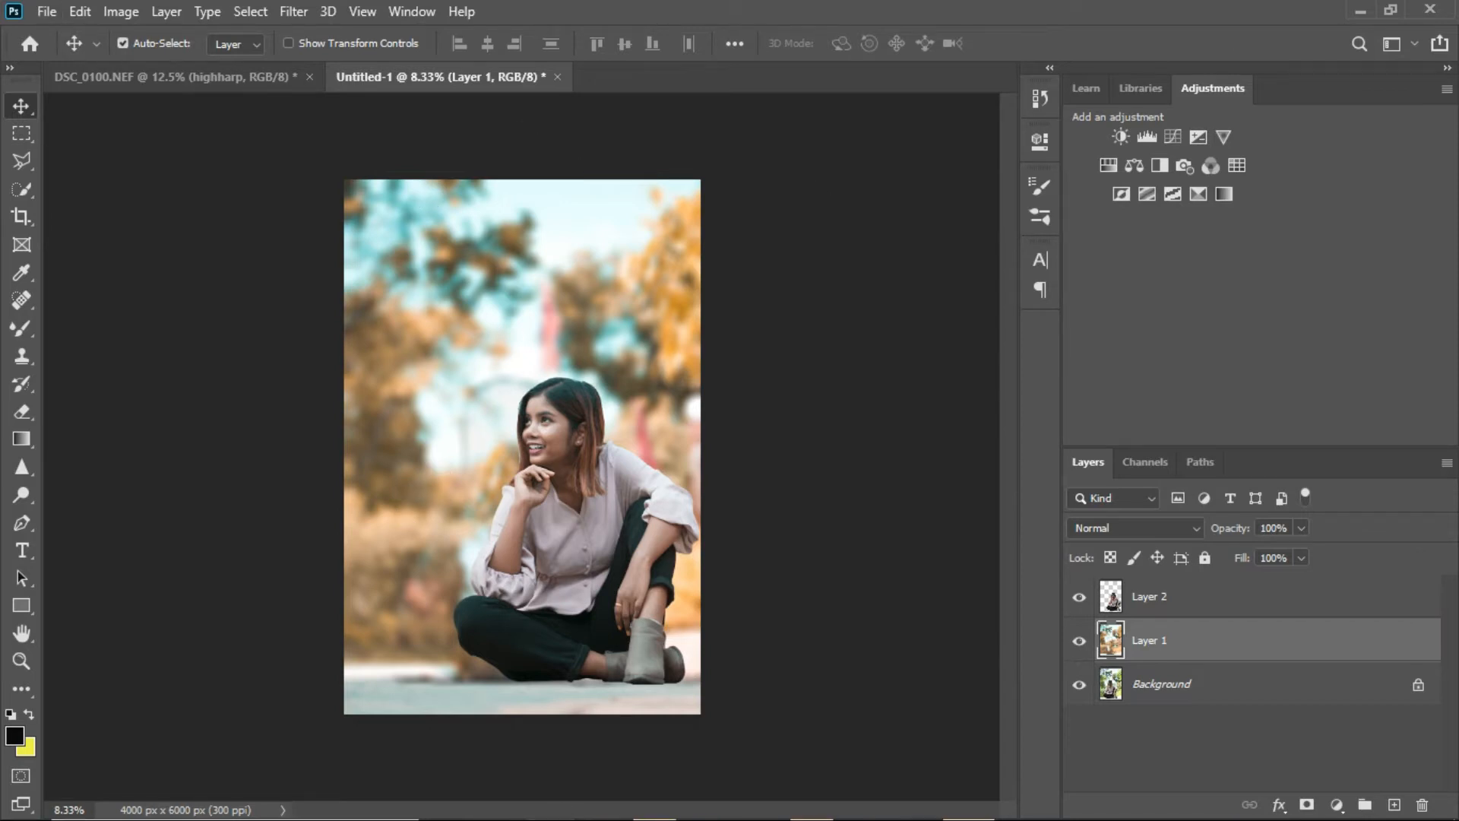
- Switch to File Explorer and open the Downloads folder
{"action": "left_click", "coordinate": [1361, 4]}
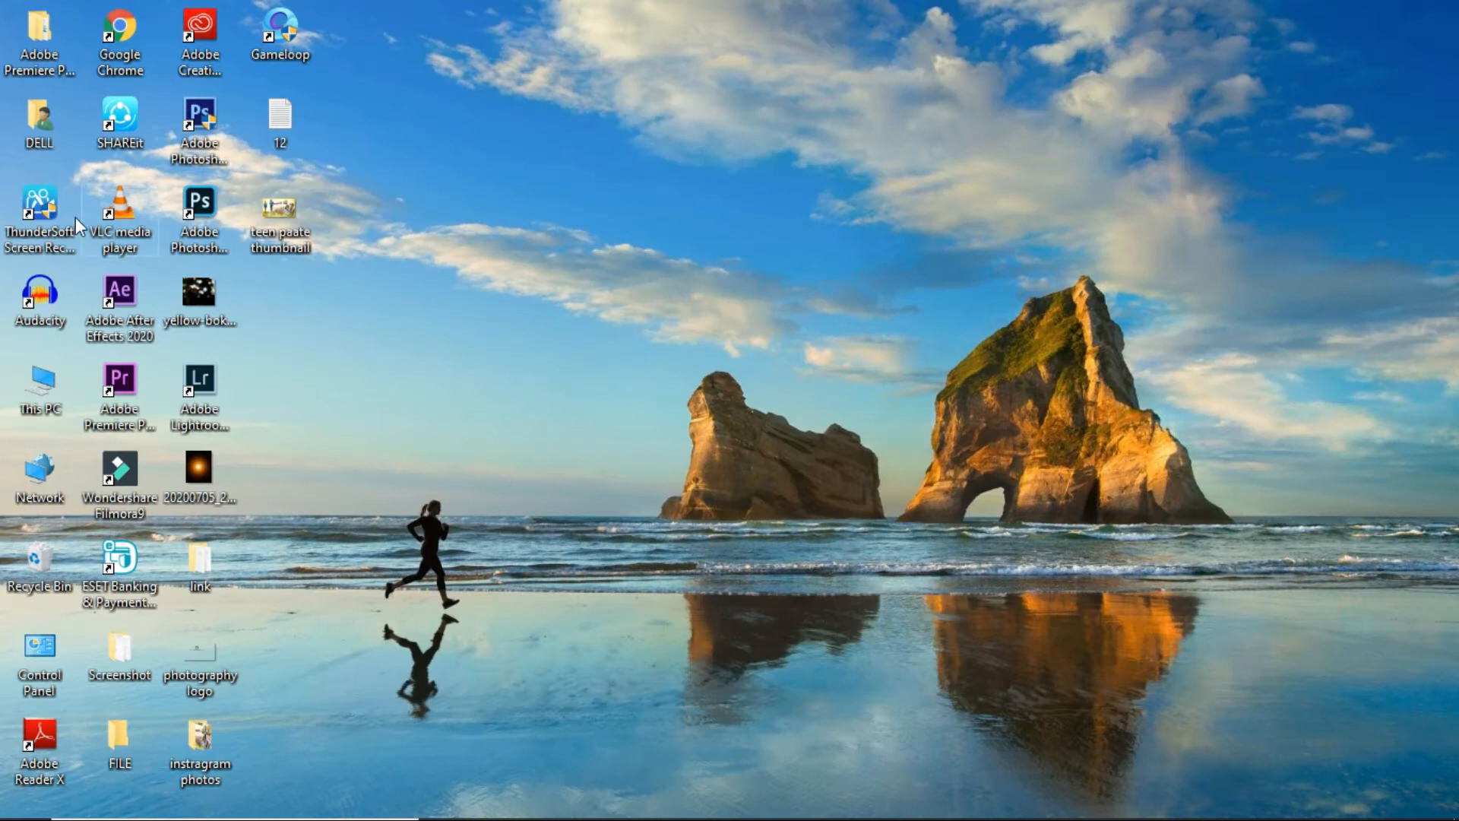
{"action": "double_click", "coordinate": [55, 384]}
{"action": "left_click", "coordinate": [669, 203]}
{"action": "double_click", "coordinate": [669, 203]}
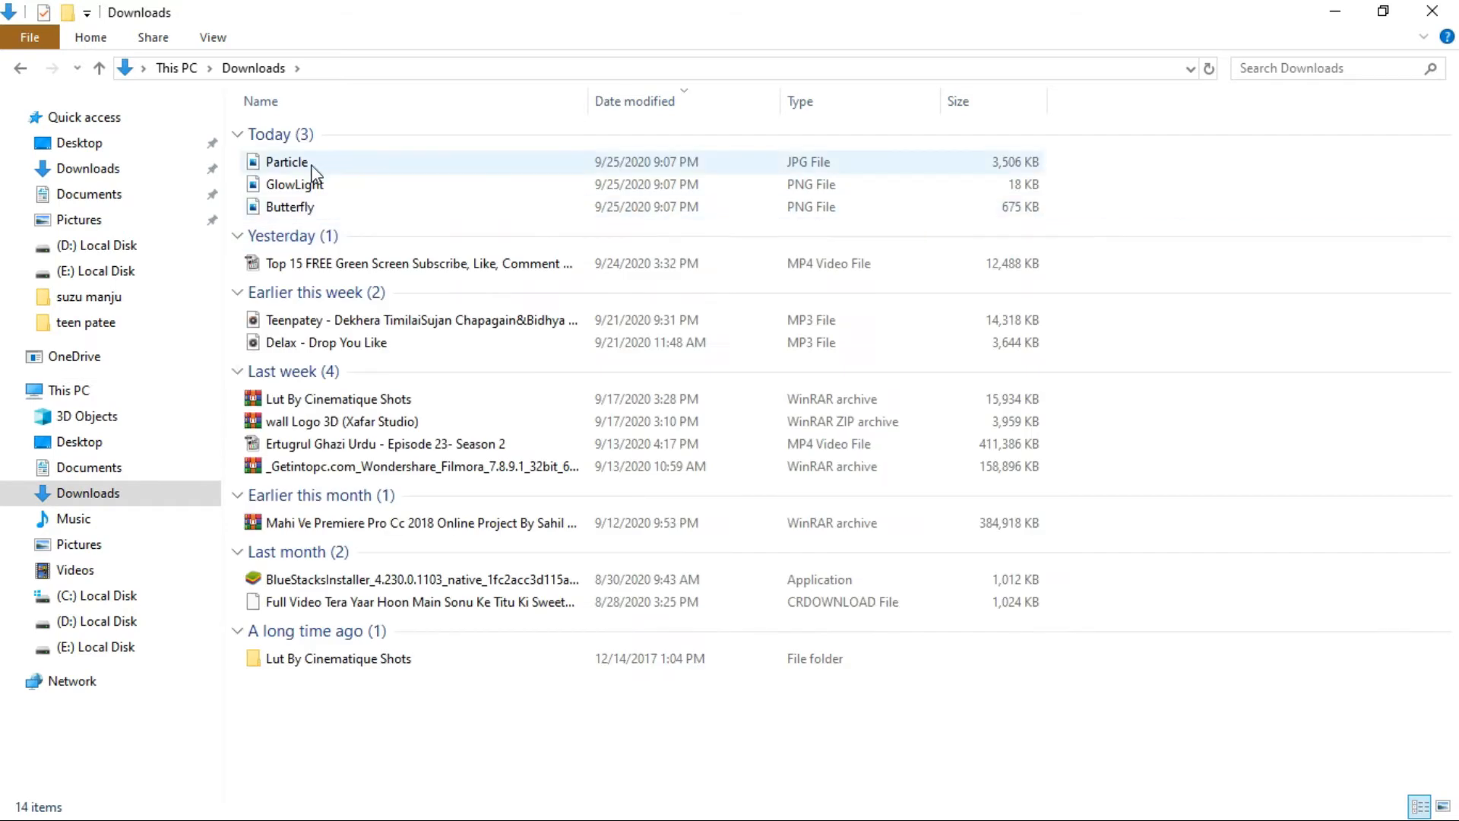
- Try to bring the Butterfly PNG from the Downloads folder into the Photoshop document
{"action": "left_click", "coordinate": [327, 212]}
{"action": "left_click_drag", "start_coordinate": [317, 215], "coordinate": [410, 208]}
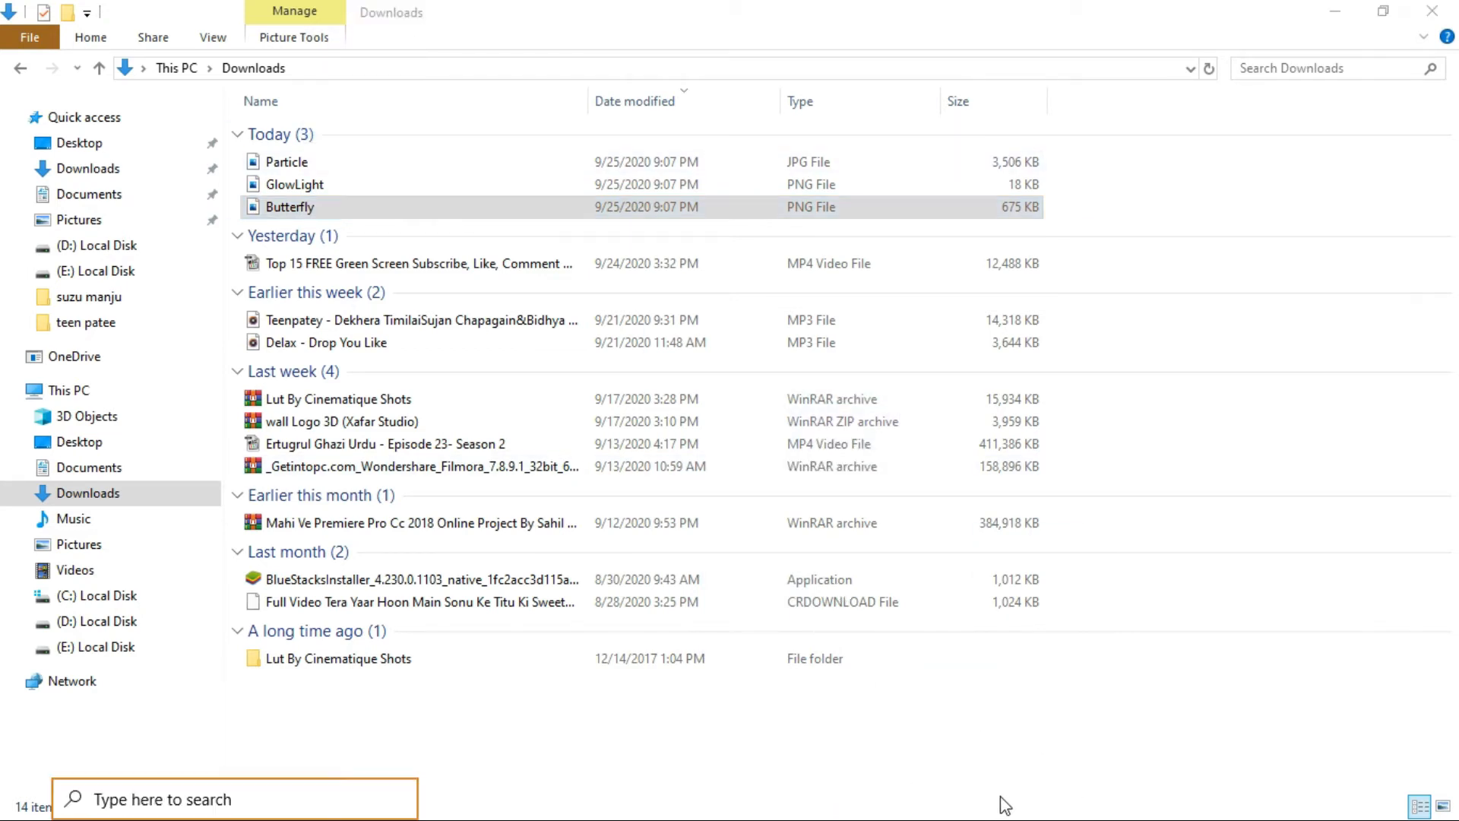
{"action": "key", "text": "super"}
{"action": "left_click", "coordinate": [1114, 700]}
{"action": "key", "text": "super"}
{"action": "key", "text": "super"}
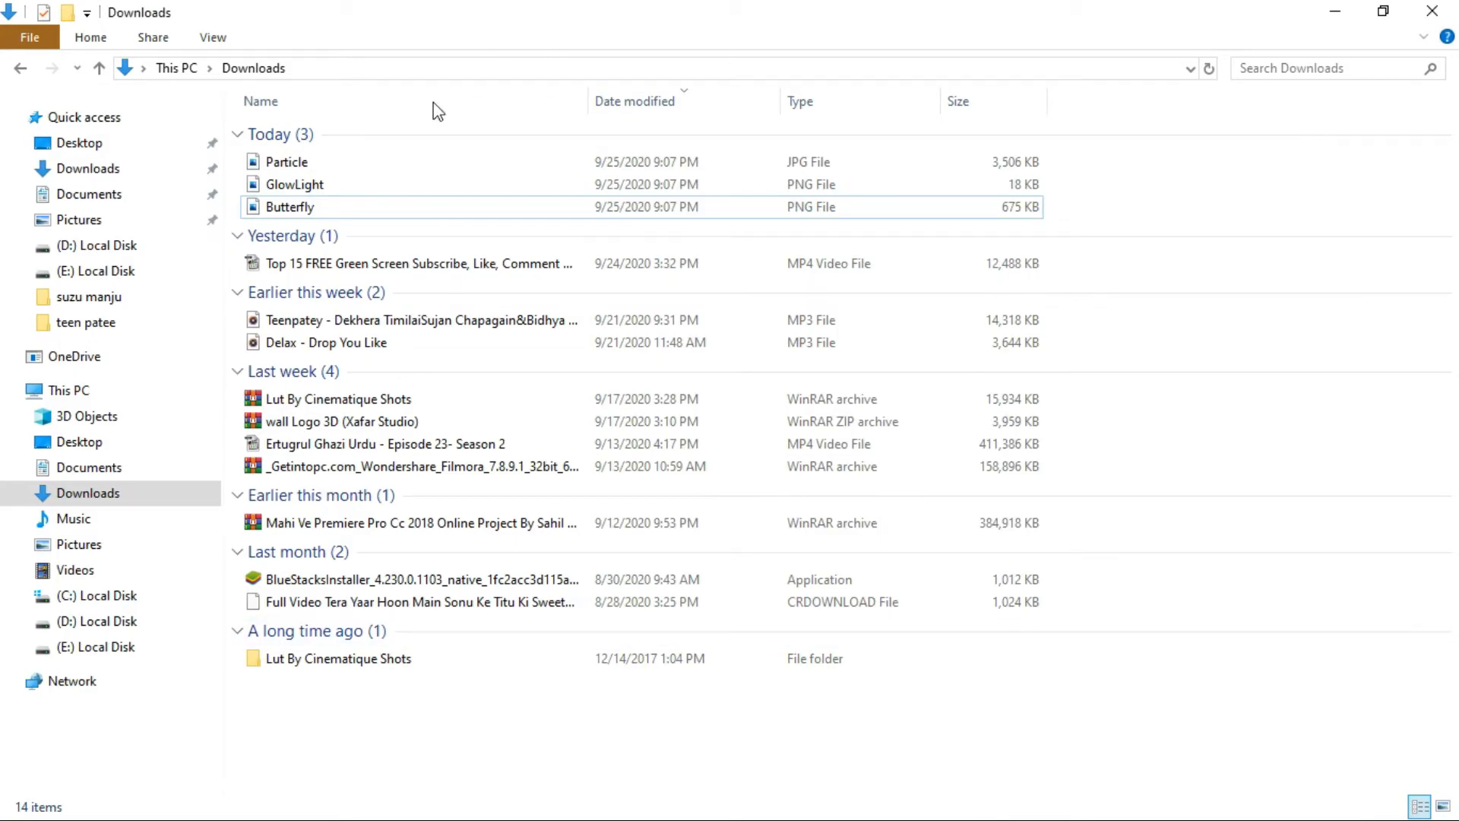
- Show the Downloads files as large thumbnails and place the Butterfly image in the Photoshop portrait document
{"action": "left_click", "coordinate": [1443, 807]}
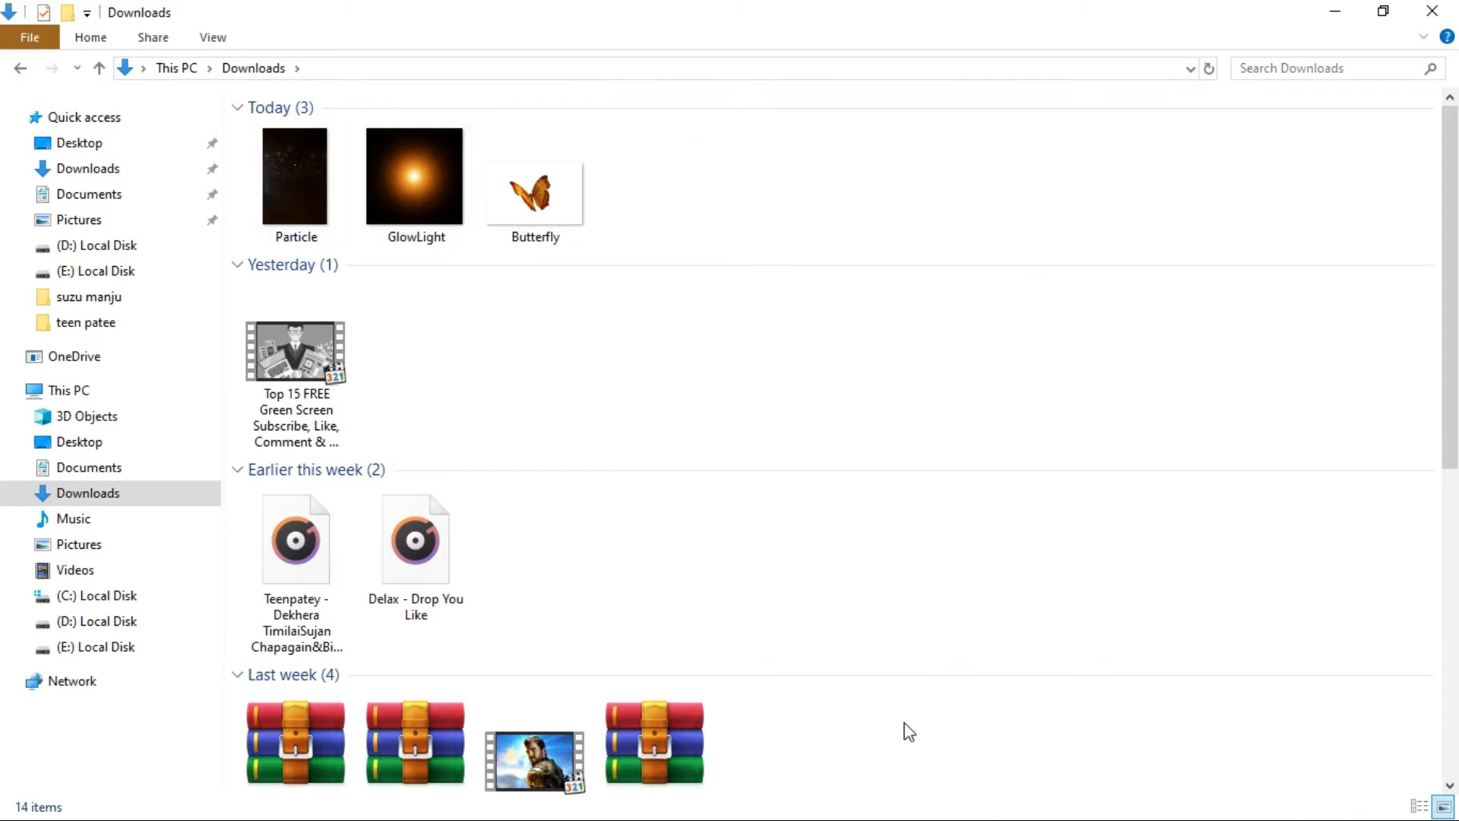
{"action": "key", "text": "super"}
{"action": "key", "text": "super"}
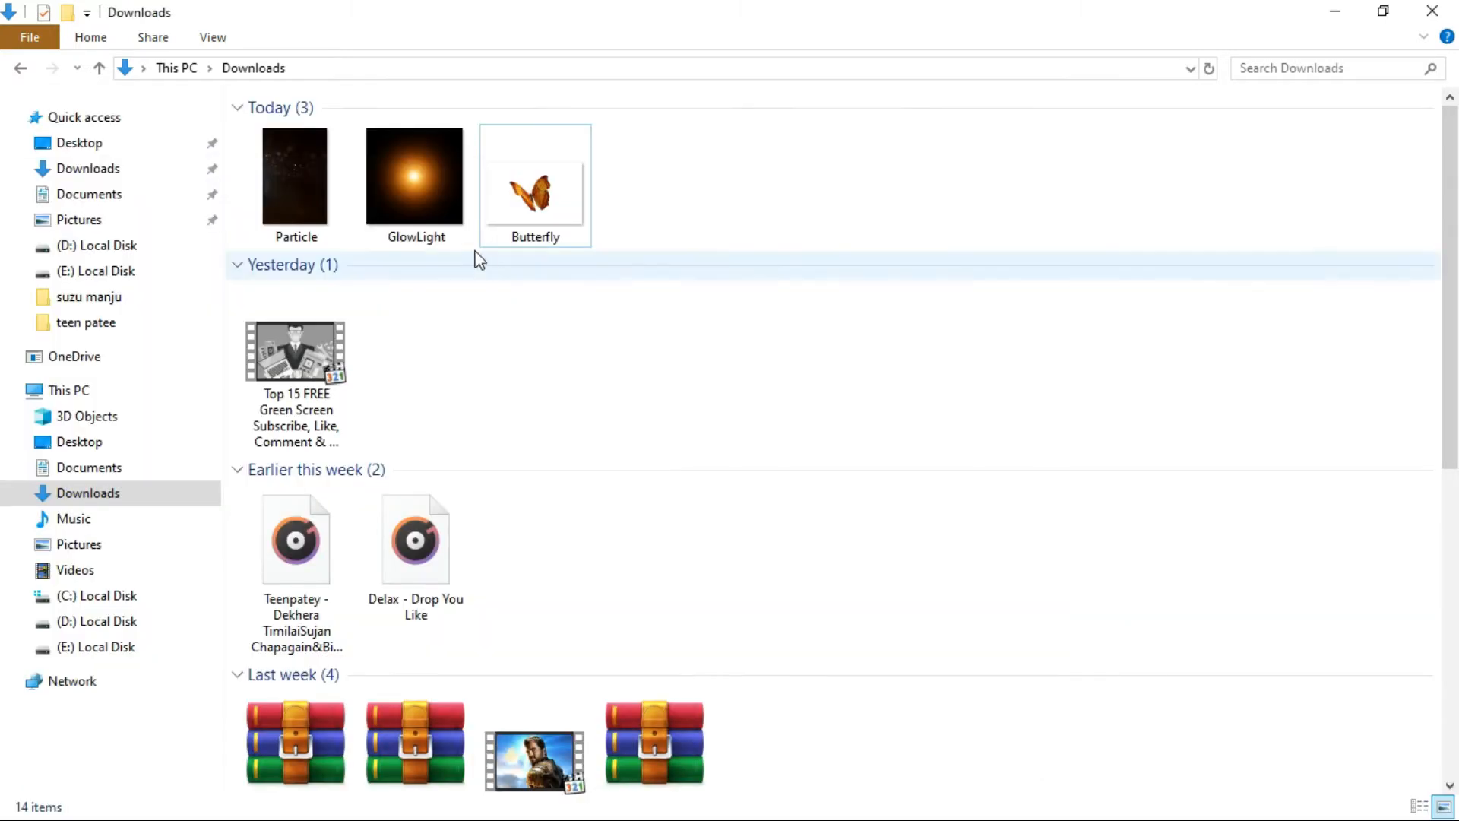
{"action": "left_click_drag", "start_coordinate": [525, 182], "coordinate": [462, 370]}
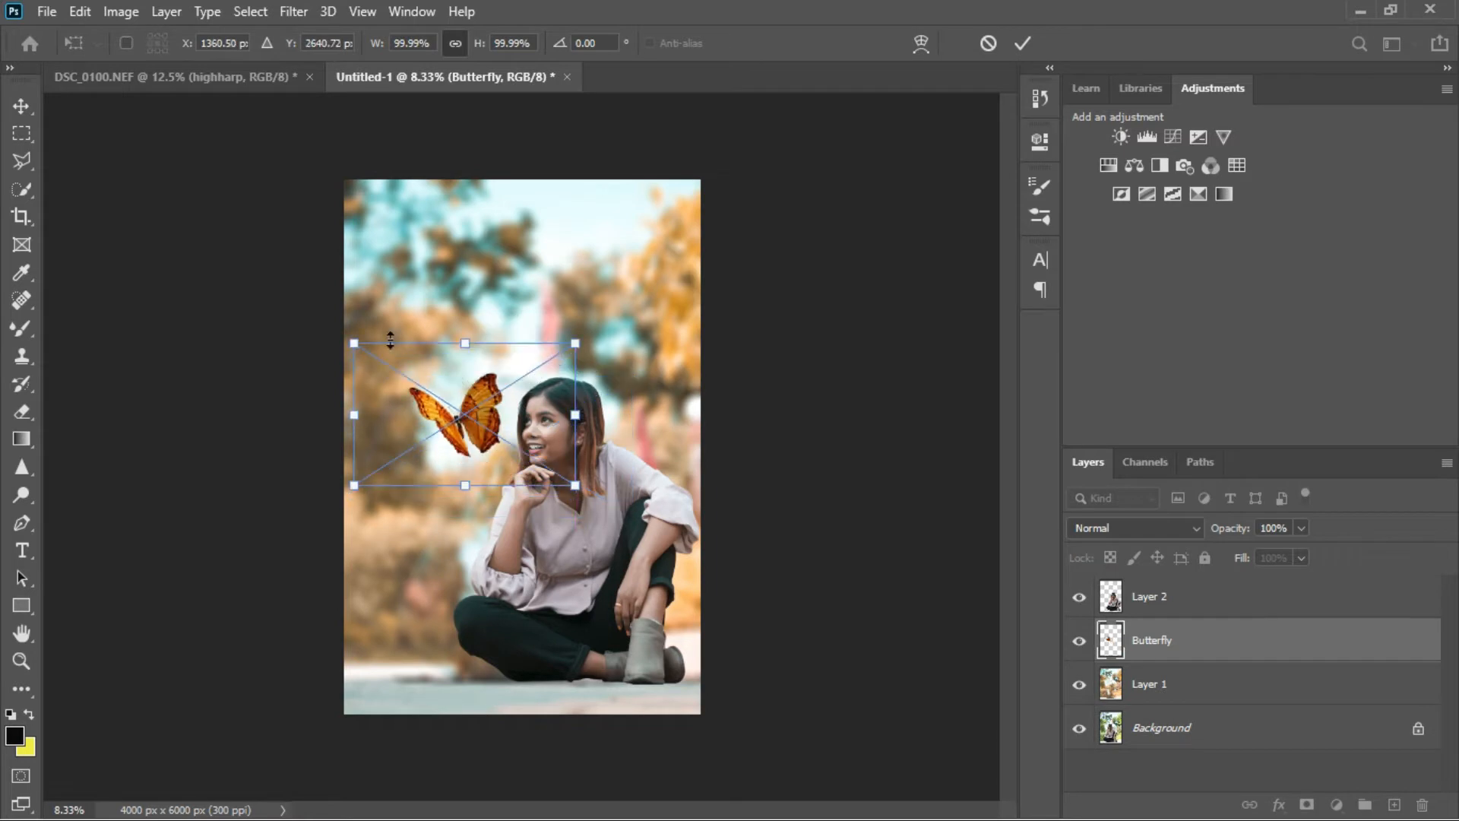
- Scale the placed butterfly to about 49%, rotate it about 18° and position it in front of the woman's face, slightly above
{"action": "left_click_drag", "start_coordinate": [353, 344], "coordinate": [515, 357]}
{"action": "left_click_drag", "start_coordinate": [502, 412], "coordinate": [449, 340]}
{"action": "left_click_drag", "start_coordinate": [386, 297], "coordinate": [443, 348]}
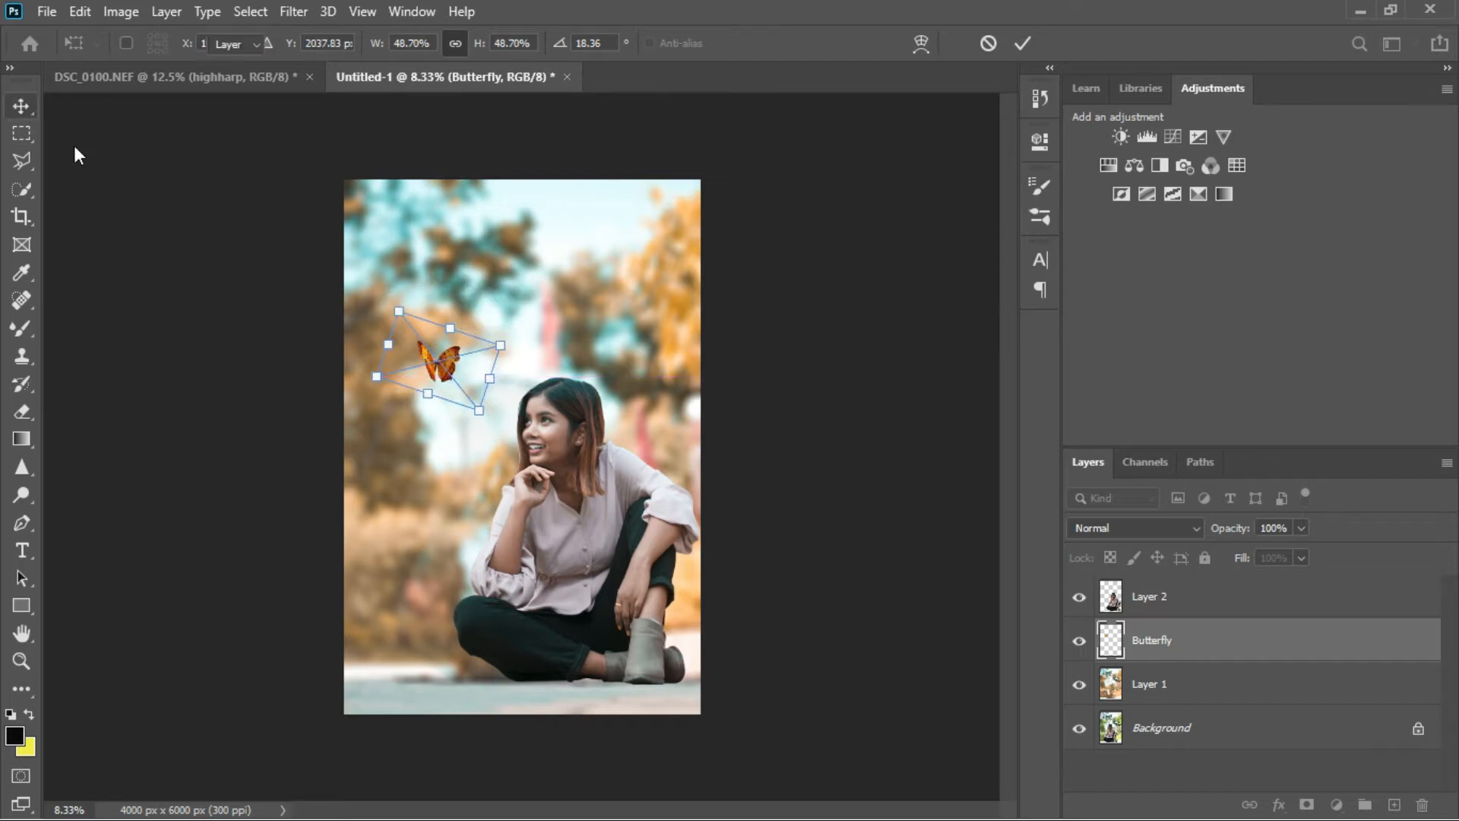
{"action": "key", "text": "Return"}
{"action": "left_click_drag", "start_coordinate": [442, 375], "coordinate": [442, 375]}
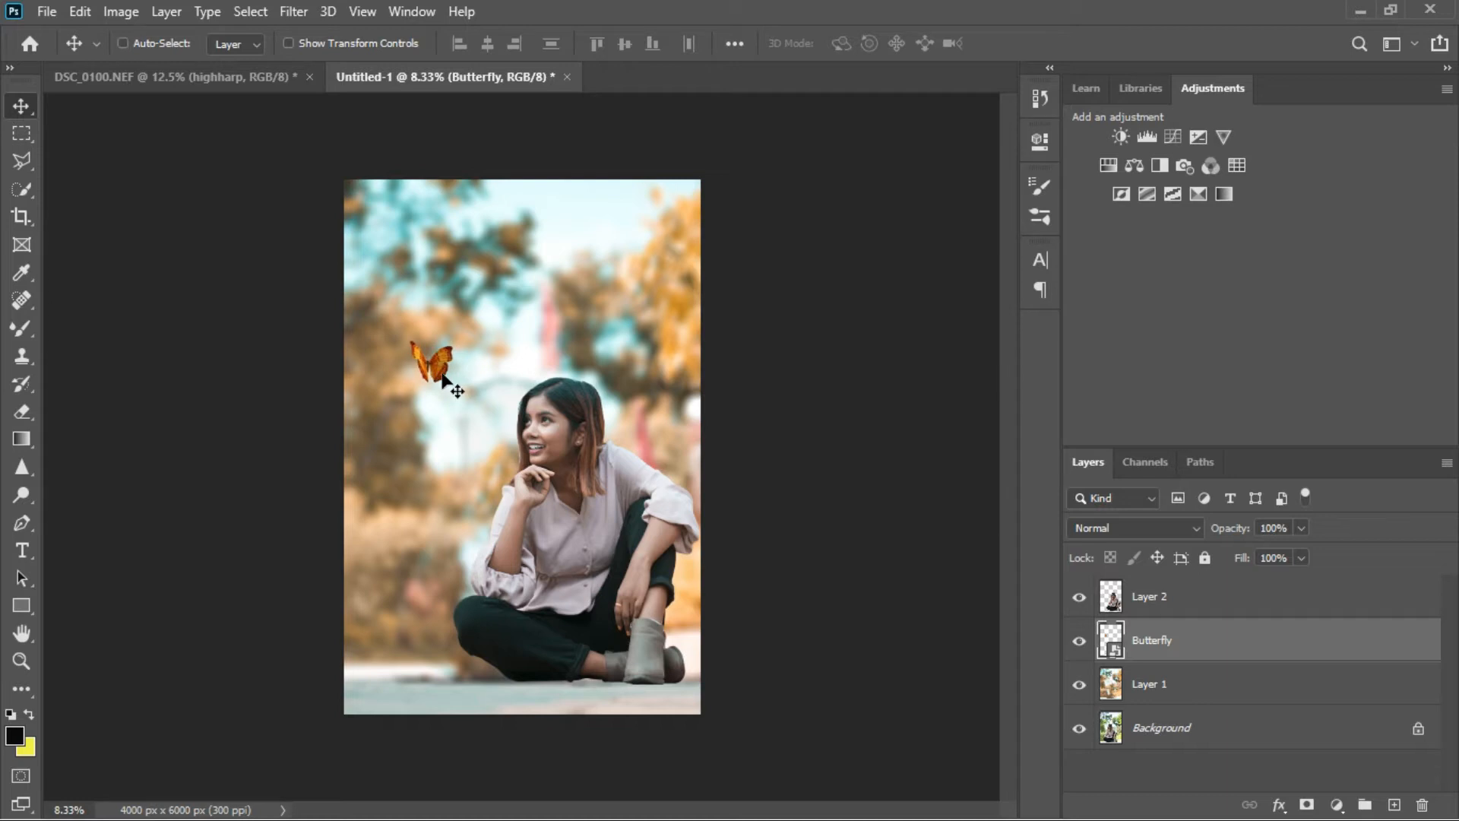
- Transform the butterfly again, rotating it to about -6.6° and moving it slightly higher beside the woman's head
{"action": "key", "text": "ctrl+t"}
{"action": "left_click_drag", "start_coordinate": [472, 313], "coordinate": [449, 301]}
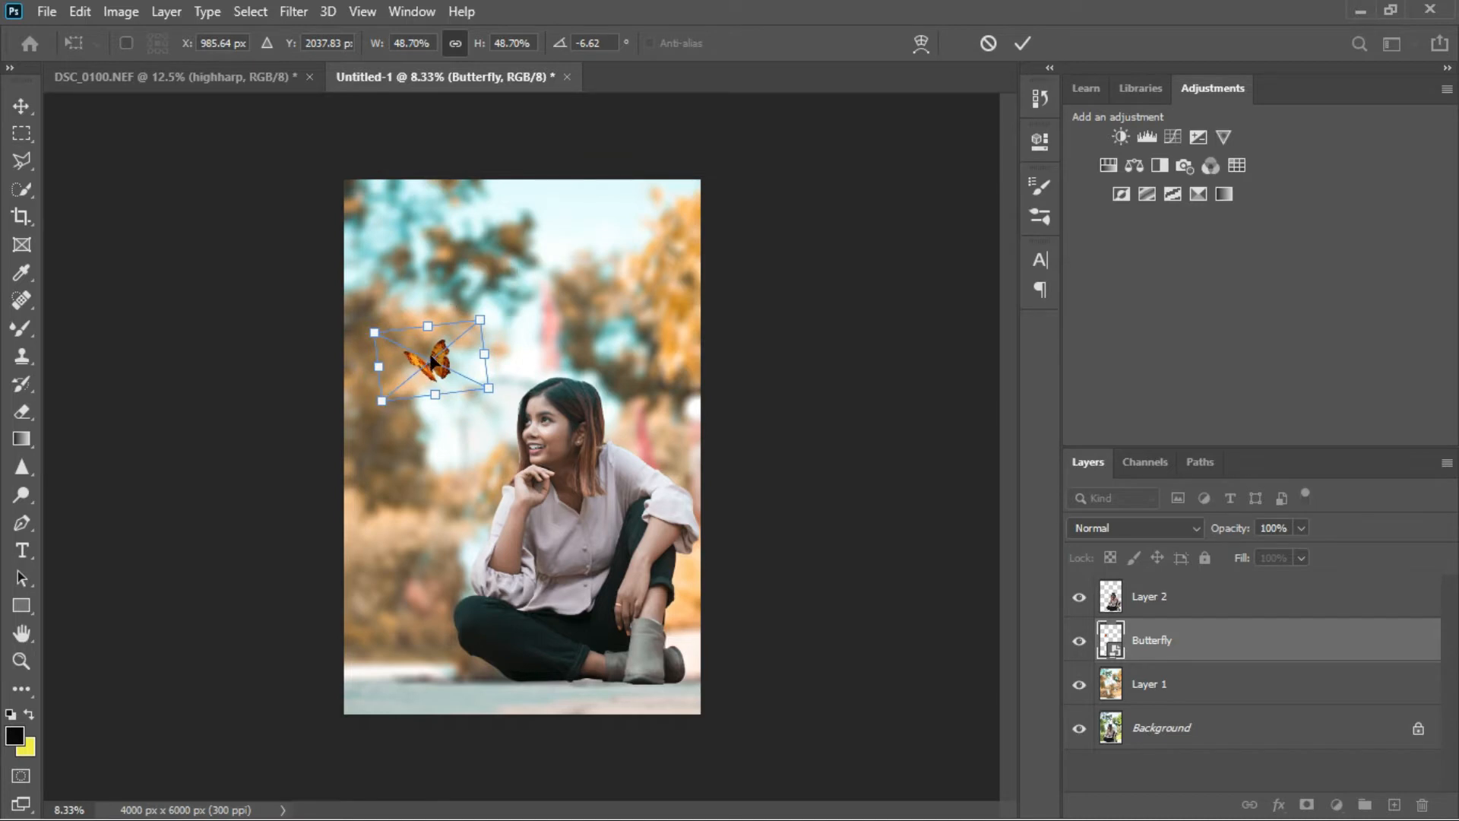
{"action": "left_click_drag", "start_coordinate": [435, 375], "coordinate": [434, 356]}
{"action": "key", "text": "Right"}
{"action": "key", "text": "Right"}
{"action": "left_click", "coordinate": [22, 107]}
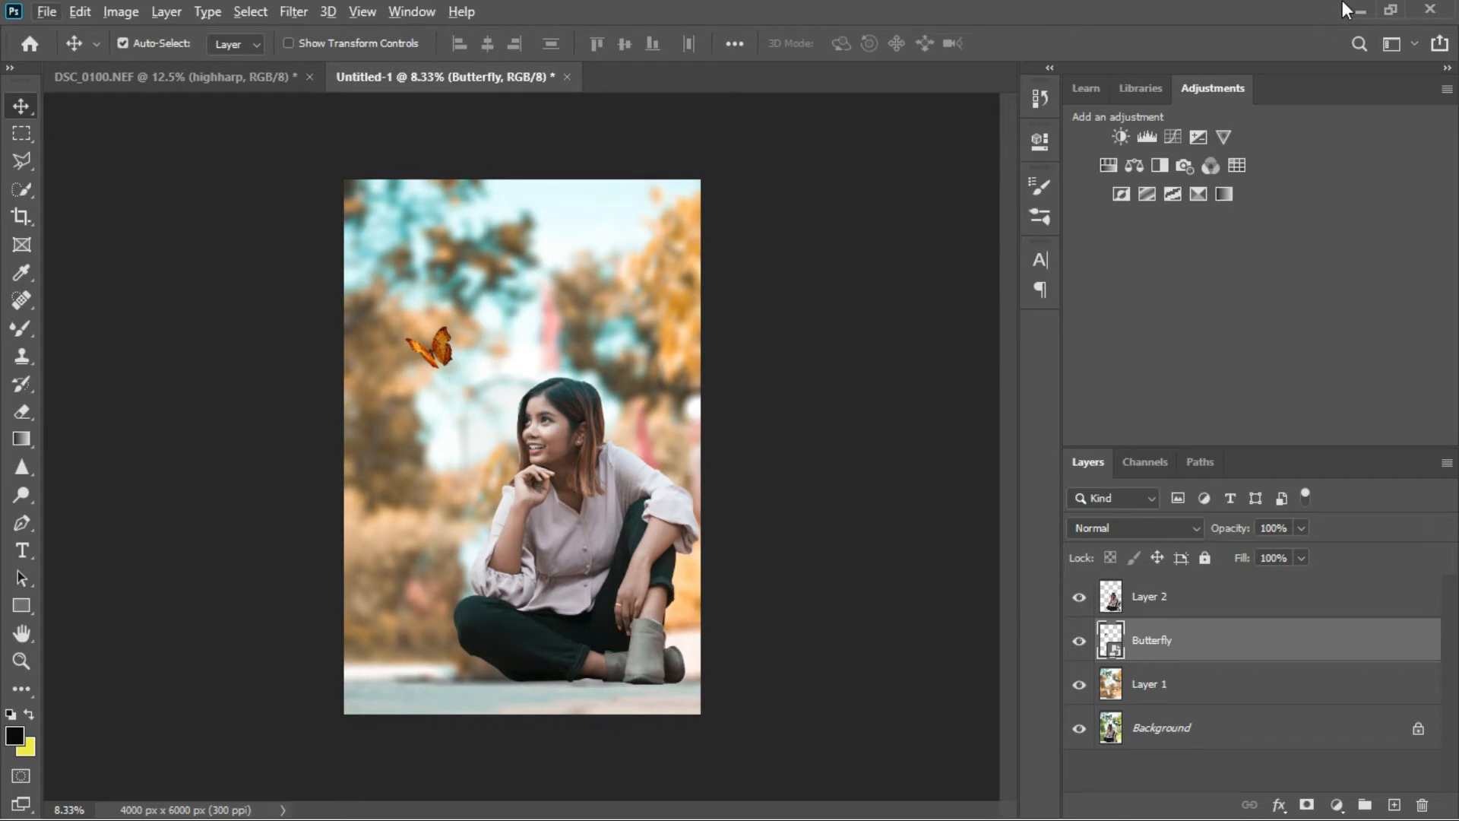
- Try to bring the GlowLight image from the Downloads folder into the Photoshop document
{"action": "left_click", "coordinate": [1360, 9]}
{"action": "left_click_drag", "start_coordinate": [439, 179], "coordinate": [1113, 345]}
{"action": "key", "text": "super"}
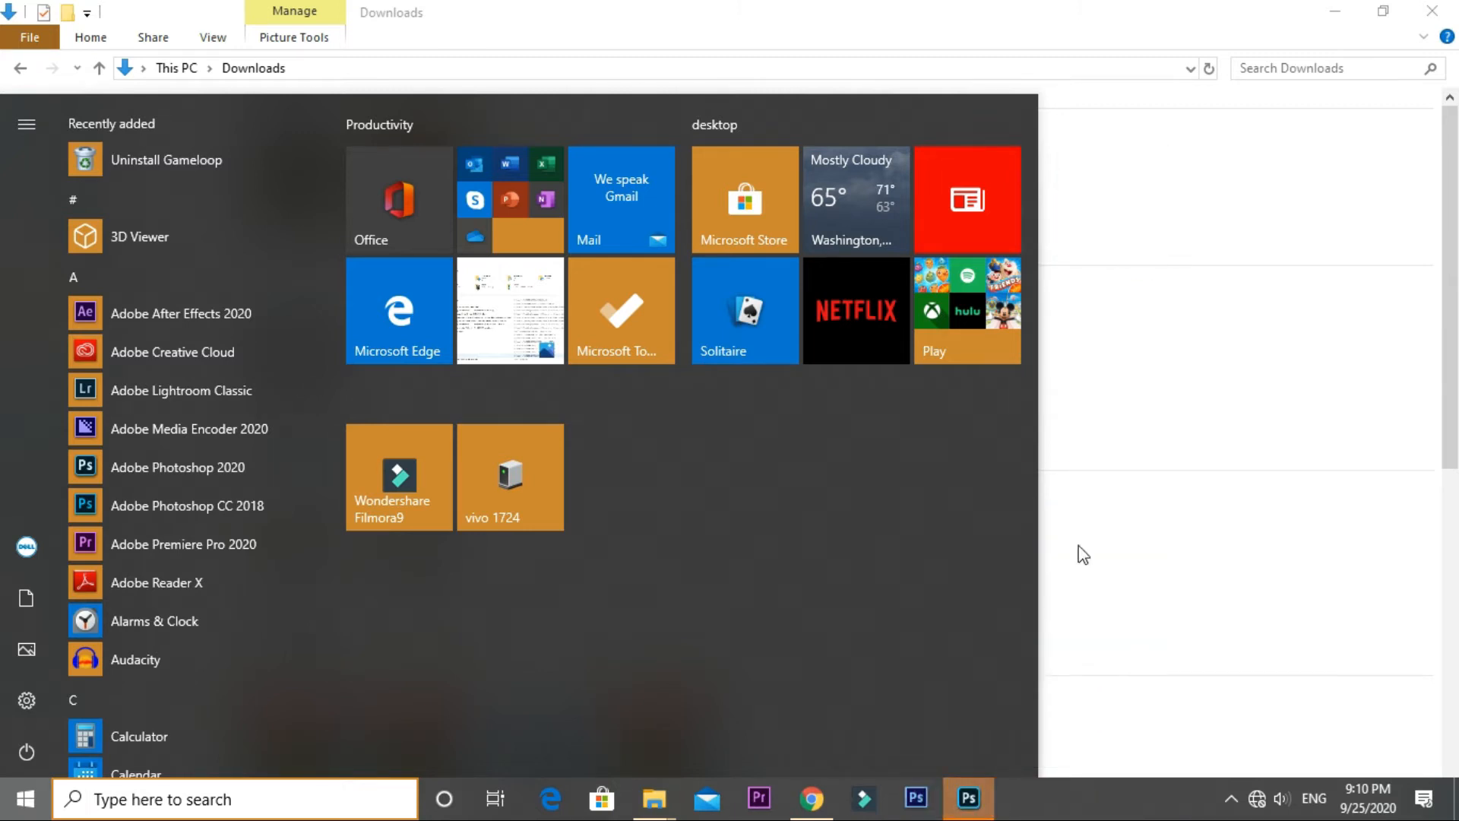
{"action": "left_click", "coordinate": [979, 796]}
{"action": "left_click", "coordinate": [1077, 202]}
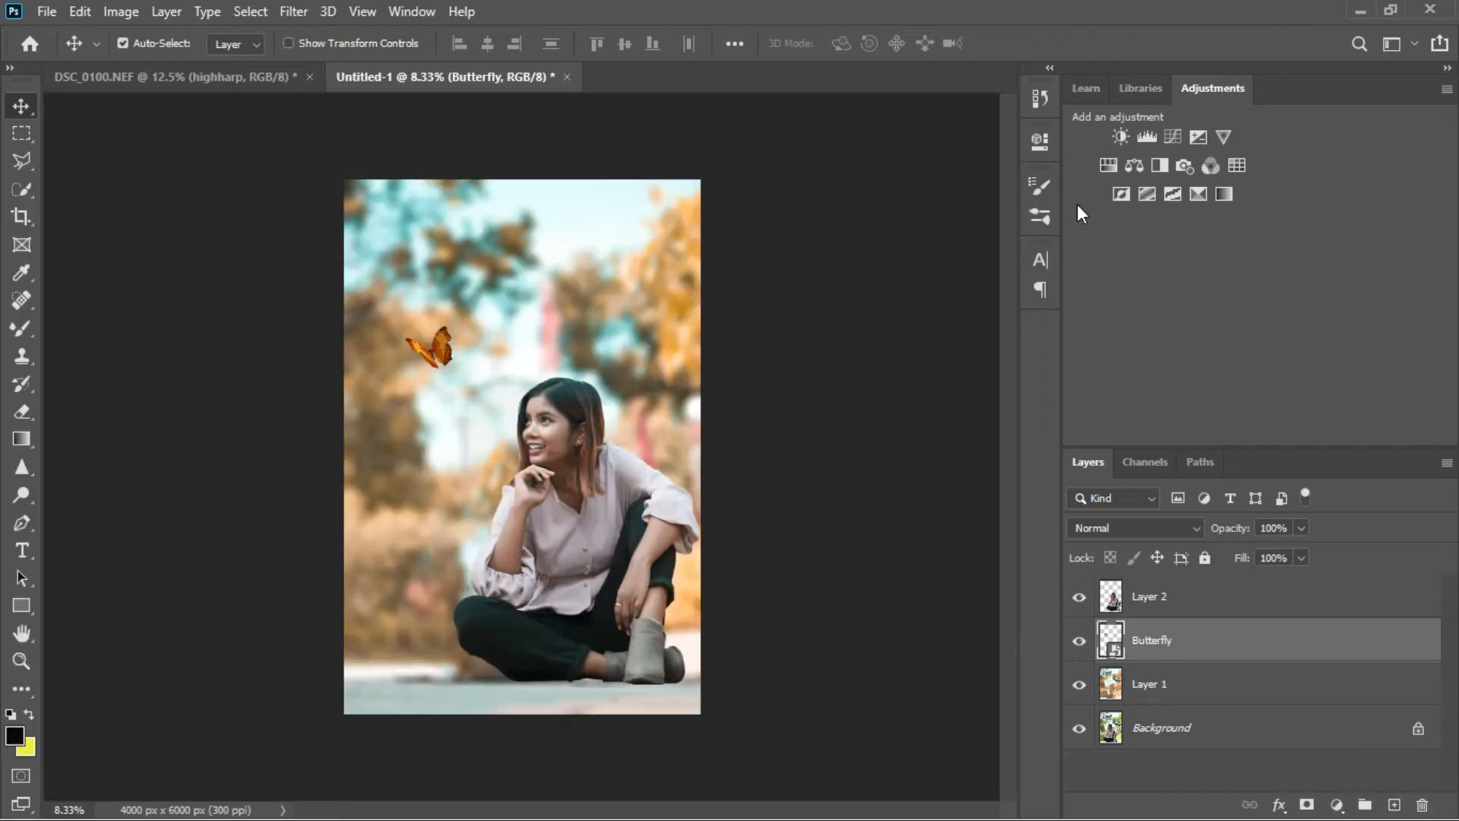
- Place the GlowLight image from the Downloads folder over the butterfly in the Photoshop document
{"action": "left_click", "coordinate": [1361, 9]}
{"action": "left_click_drag", "start_coordinate": [413, 182], "coordinate": [447, 370]}
{"action": "key", "text": "super"}
{"action": "left_click_drag", "start_coordinate": [505, 453], "coordinate": [428, 353]}
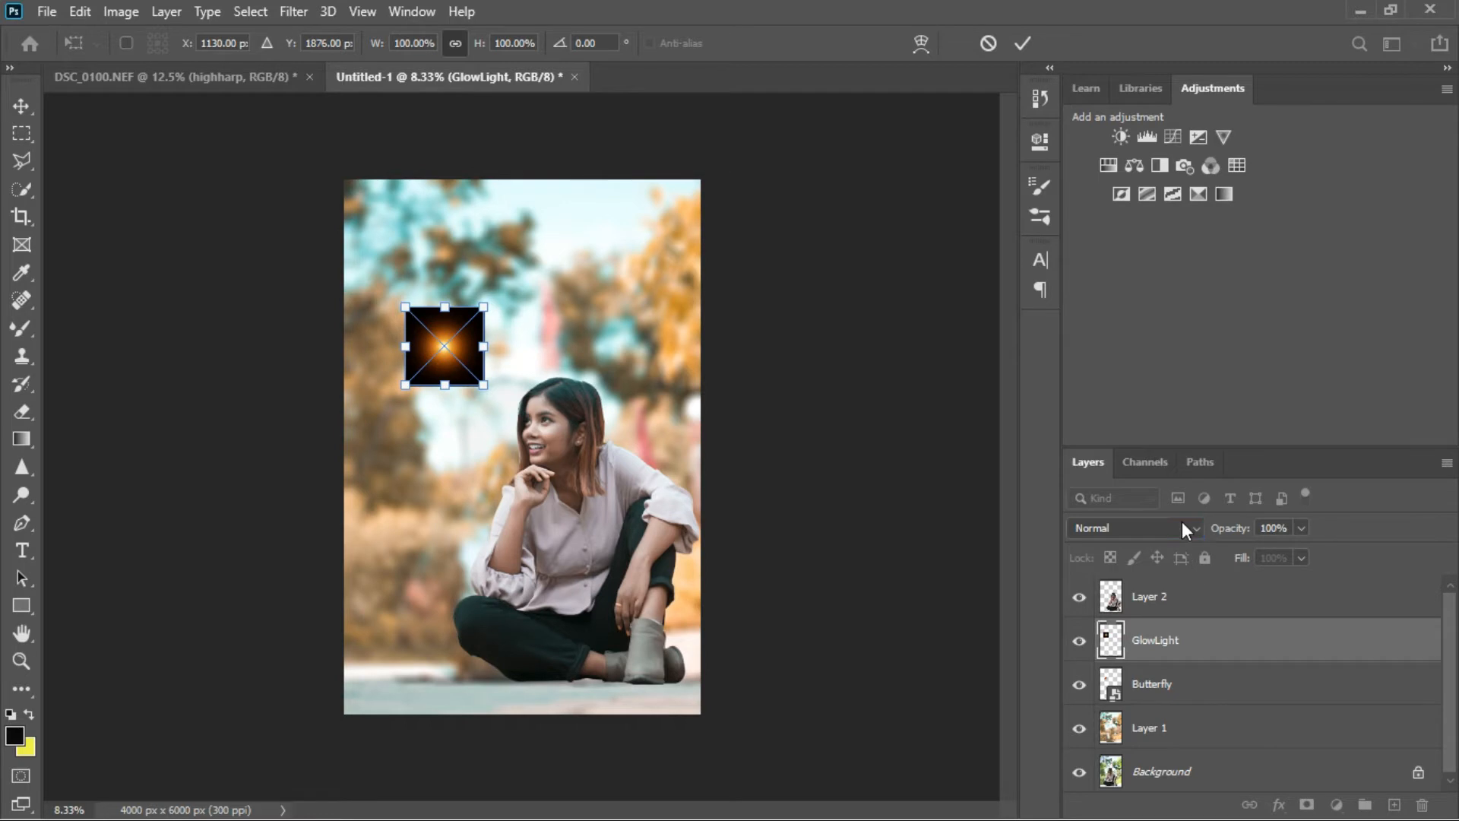
- Set the GlowLight layer's blend mode to Screen and centre the glow on the butterfly
{"action": "left_click", "coordinate": [1183, 524]}
{"action": "key", "text": "Escape"}
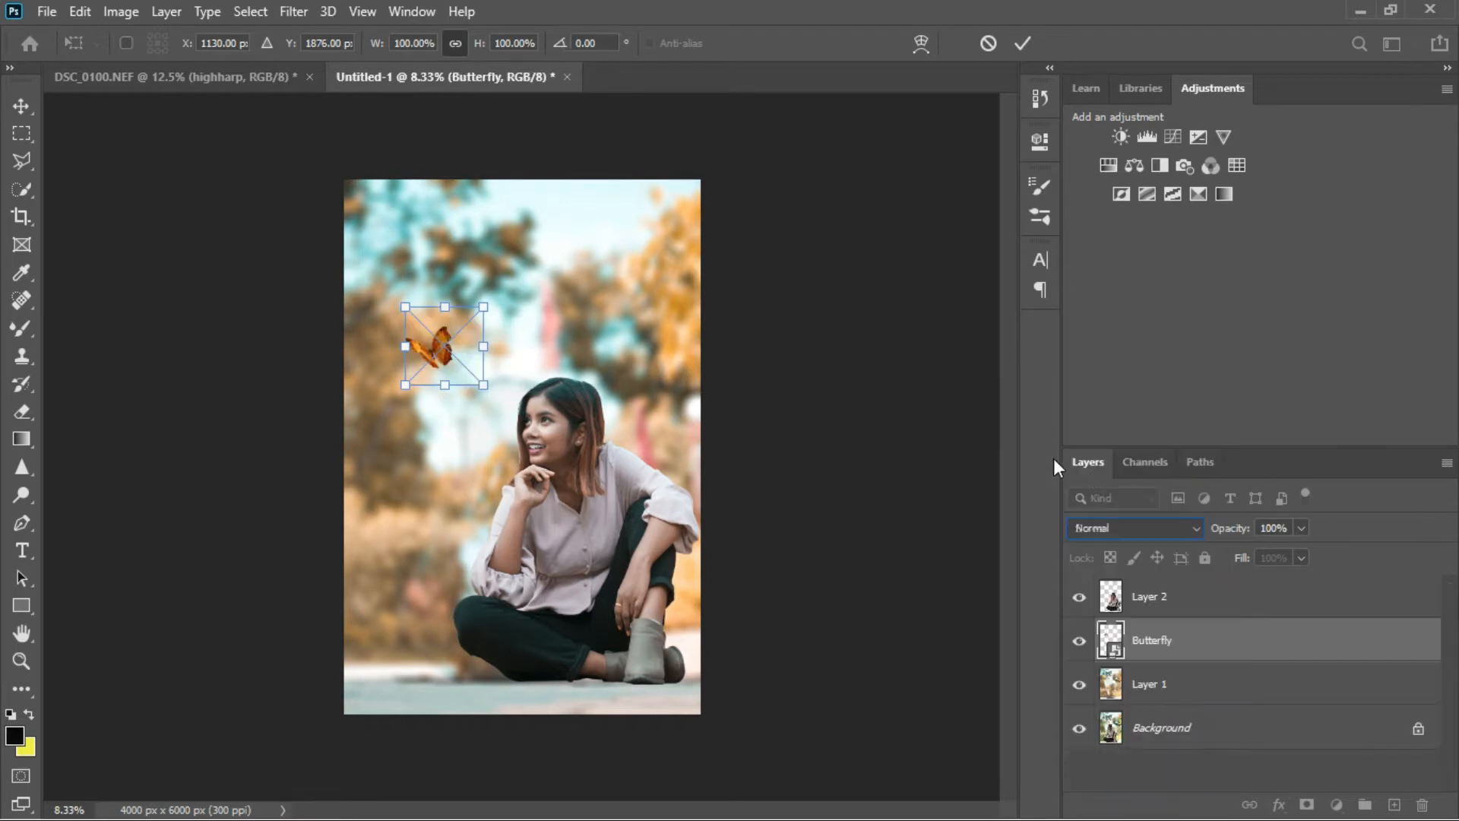
{"action": "left_click_drag", "start_coordinate": [468, 355], "coordinate": [453, 356]}
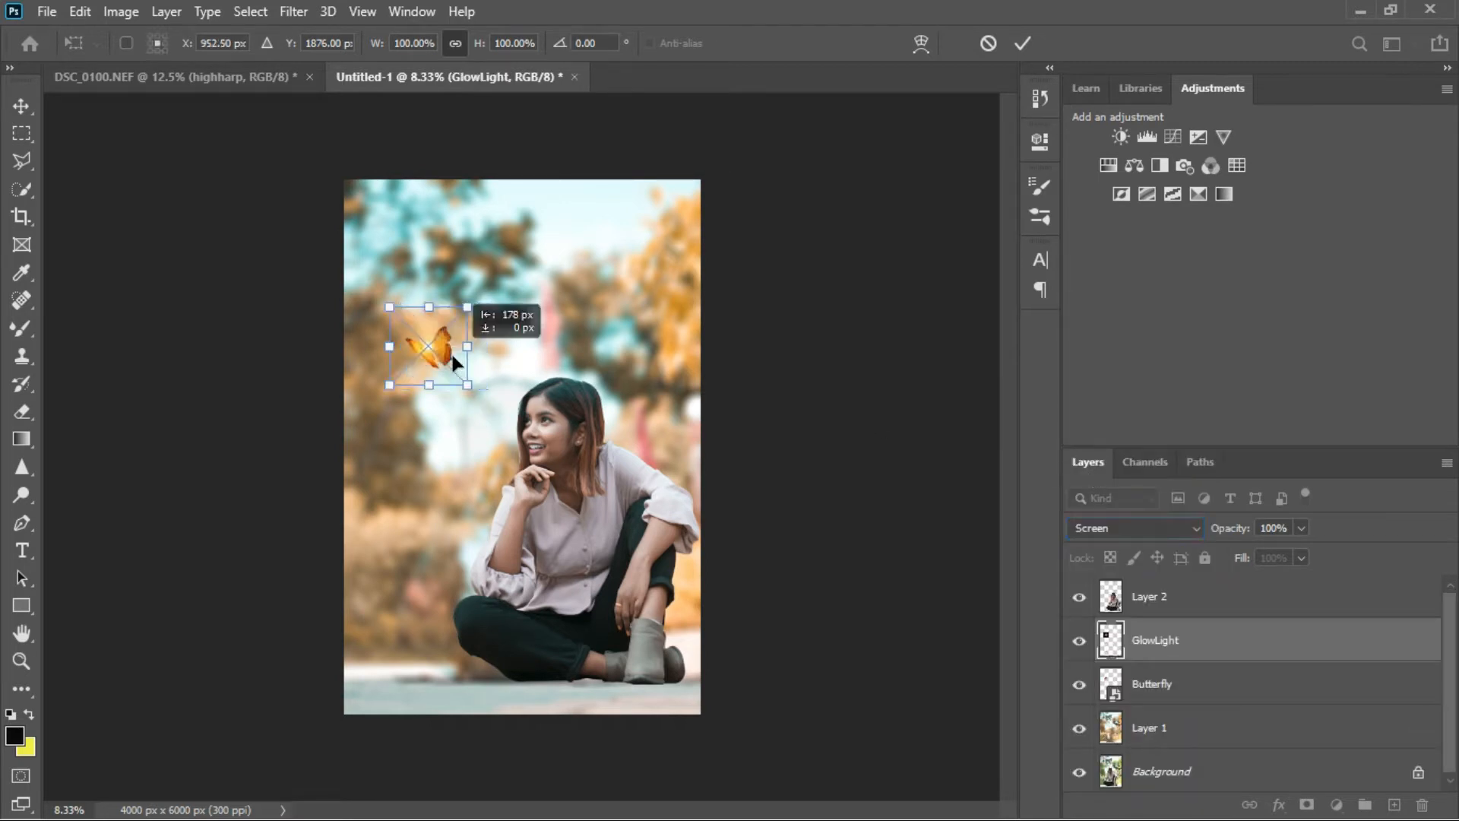
{"action": "key", "text": "Down"}
{"action": "key", "text": "Down"}
{"action": "key", "text": "Down"}
{"action": "key", "text": "Down"}
{"action": "key", "text": "Down"}
{"action": "key", "text": "Right"}
{"action": "key", "text": "Right"}
{"action": "key", "text": "Right"}
{"action": "key", "text": "Right"}
{"action": "key", "text": "Right"}
{"action": "key", "text": "Right"}
{"action": "key", "text": "Right"}
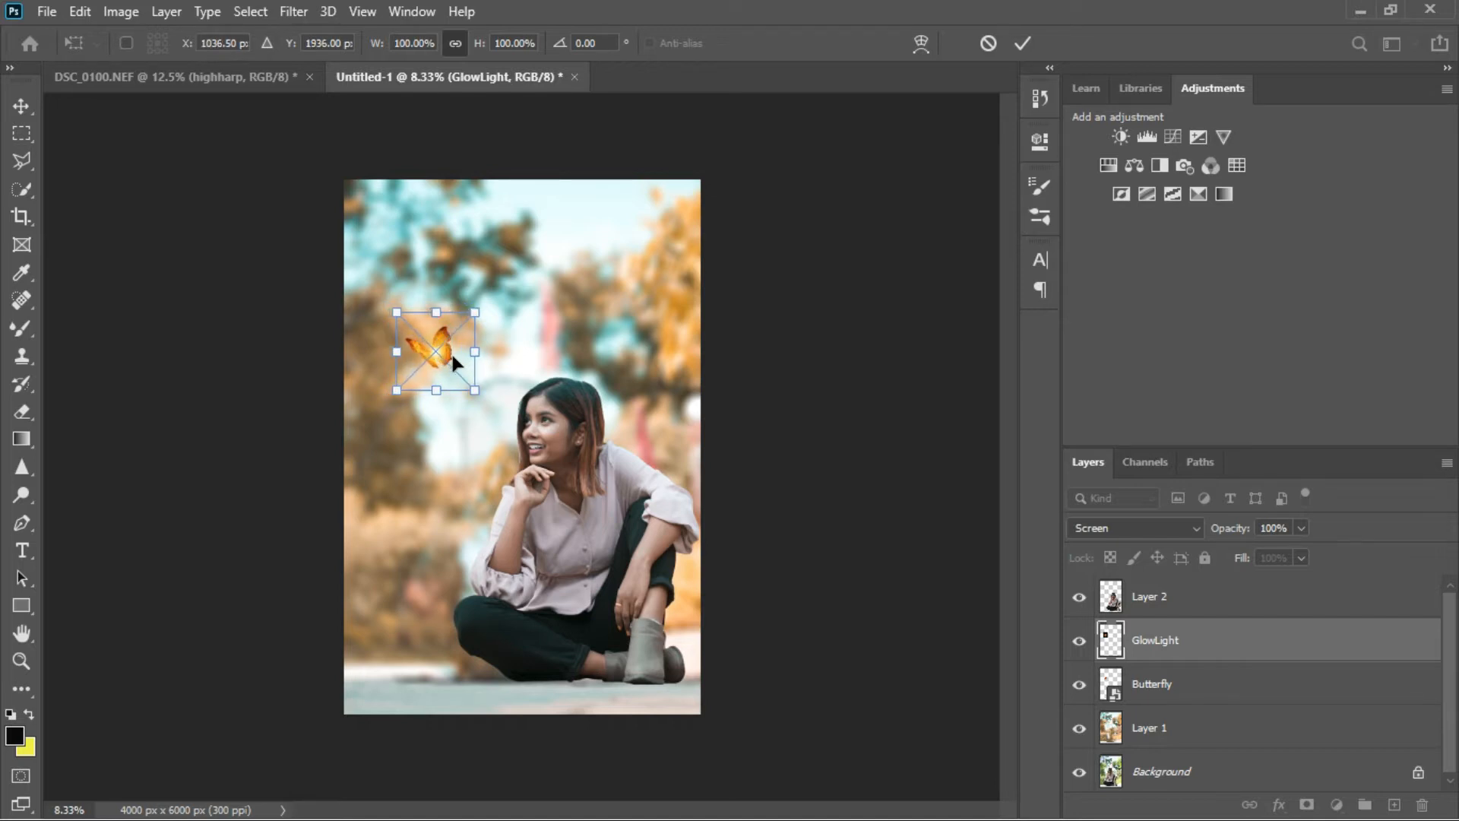
{"action": "key", "text": "Down"}
{"action": "key", "text": "Down"}
{"action": "left_click", "coordinate": [15, 106]}
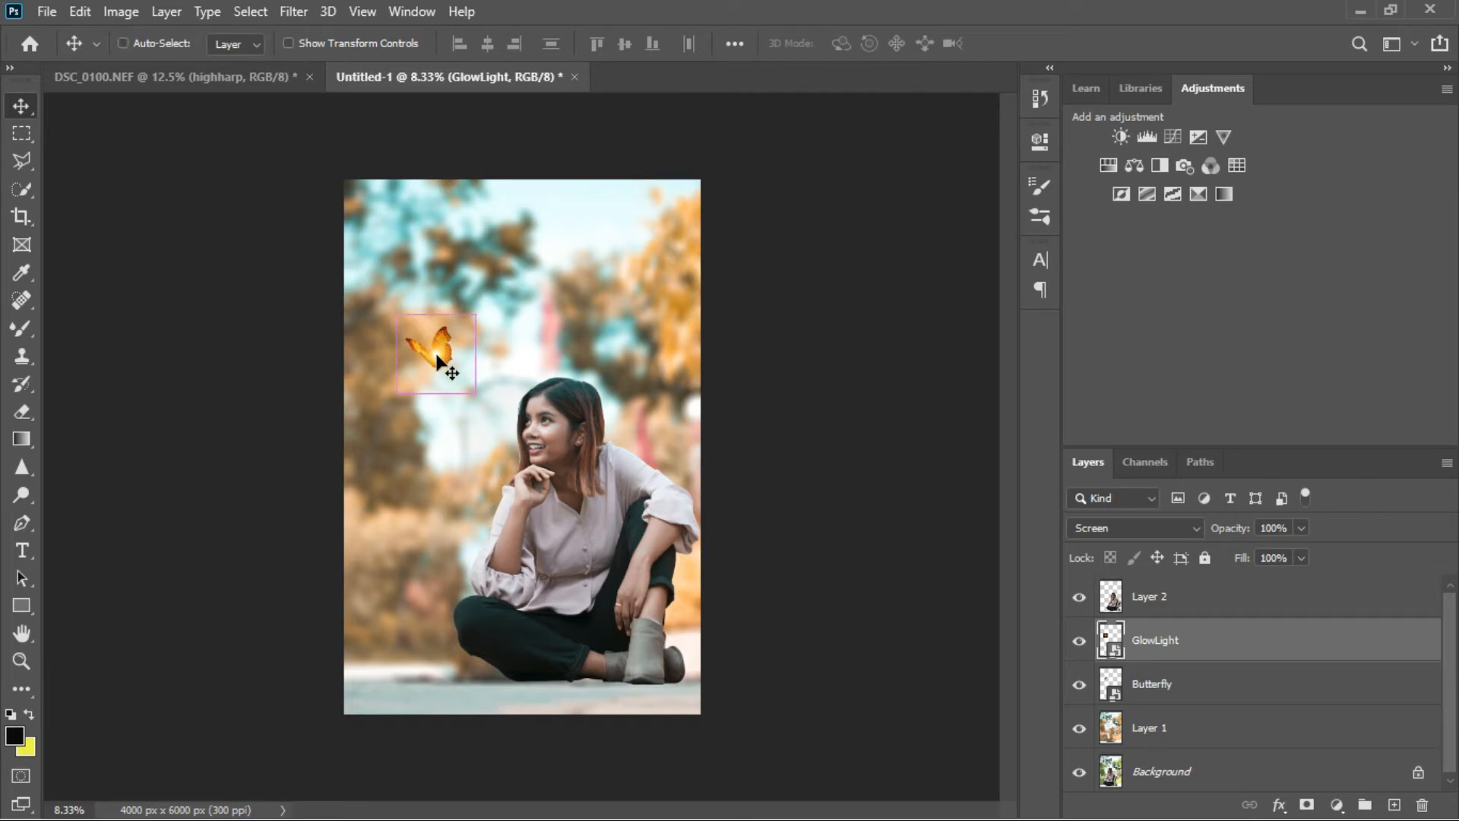
- Enlarge the glow to about 151% and reposition it so its bright centre sits on the butterfly
{"action": "key", "text": "ctrl+t"}
{"action": "left_click_drag", "start_coordinate": [475, 315], "coordinate": [516, 273]}
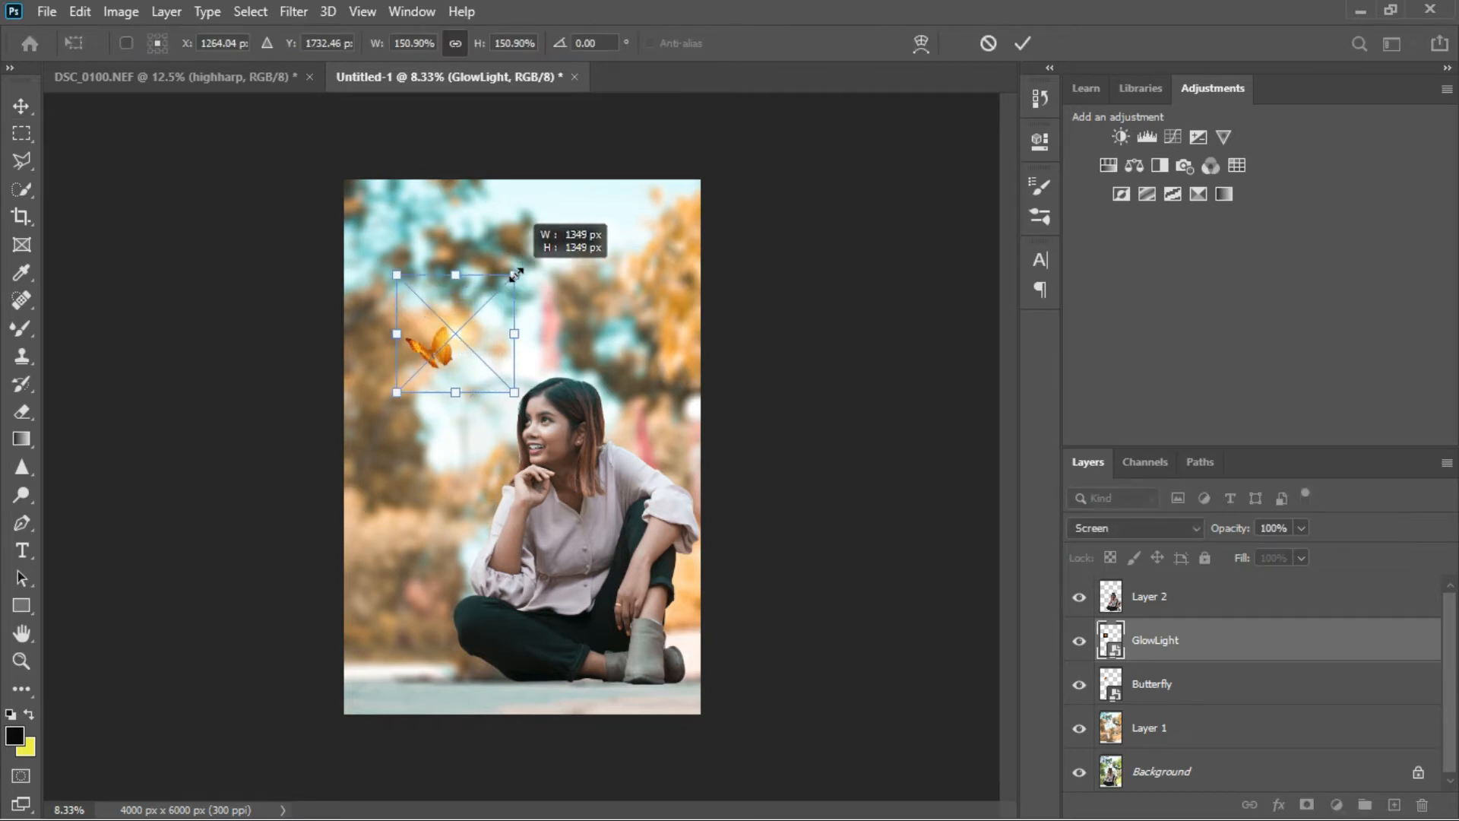
{"action": "left_click_drag", "start_coordinate": [480, 334], "coordinate": [453, 339]}
{"action": "key", "text": "Down"}
{"action": "key", "text": "Down"}
{"action": "key", "text": "Down"}
{"action": "key", "text": "Down"}
{"action": "key", "text": "Down"}
{"action": "key", "text": "Down"}
{"action": "key", "text": "Down"}
{"action": "key", "text": "Down"}
{"action": "key", "text": "Down"}
{"action": "key", "text": "Down"}
{"action": "key", "text": "Down"}
{"action": "key", "text": "Down"}
{"action": "key", "text": "Down"}
{"action": "key", "text": "Down"}
{"action": "key", "text": "Down"}
{"action": "key", "text": "Down"}
{"action": "key", "text": "Down"}
{"action": "key", "text": "Down"}
{"action": "key", "text": "Down"}
{"action": "key", "text": "Right"}
{"action": "key", "text": "Right"}
{"action": "key", "text": "Right"}
{"action": "key", "text": "Right"}
{"action": "key", "text": "Right"}
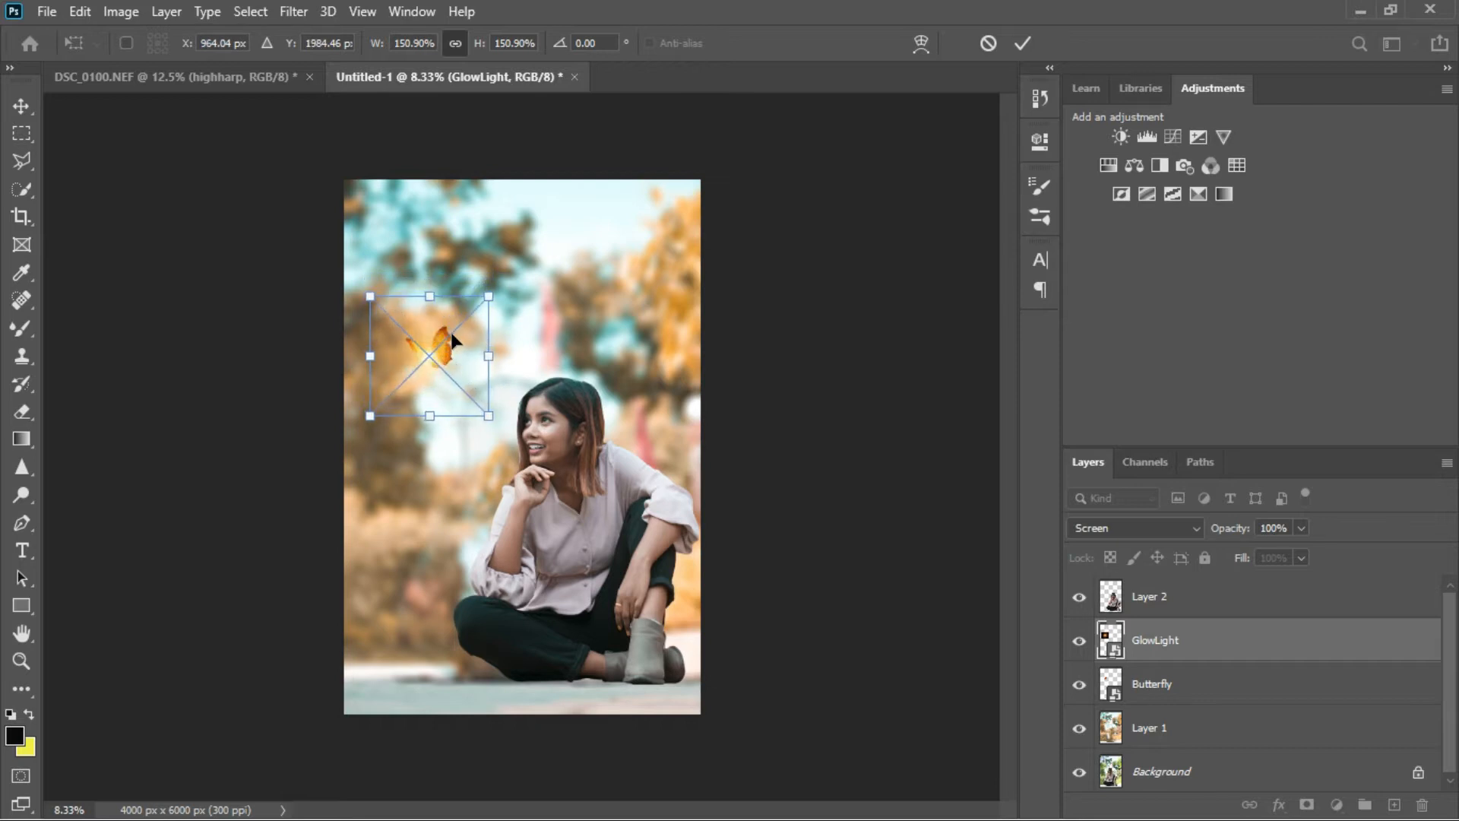
{"action": "key", "text": "Up"}
{"action": "key", "text": "Up"}
{"action": "key", "text": "Up"}
{"action": "key", "text": "Up"}
{"action": "key", "text": "Up"}
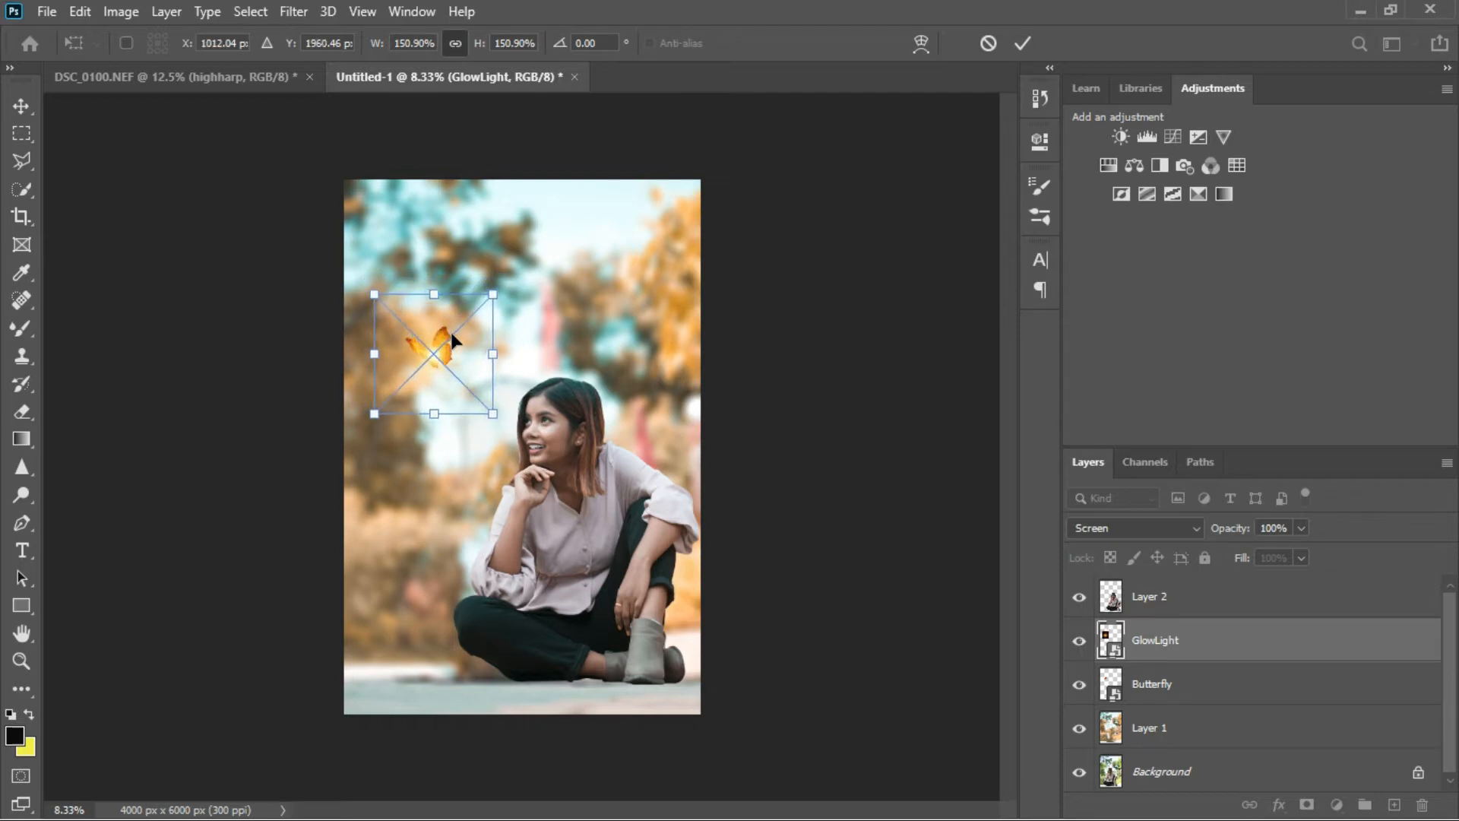
{"action": "key", "text": "Right"}
{"action": "key", "text": "Right"}
- Set the GlowLight layer's opacity to 90% and commit the transform
{"action": "left_click", "coordinate": [1301, 528]}
{"action": "left_click", "coordinate": [1273, 550]}
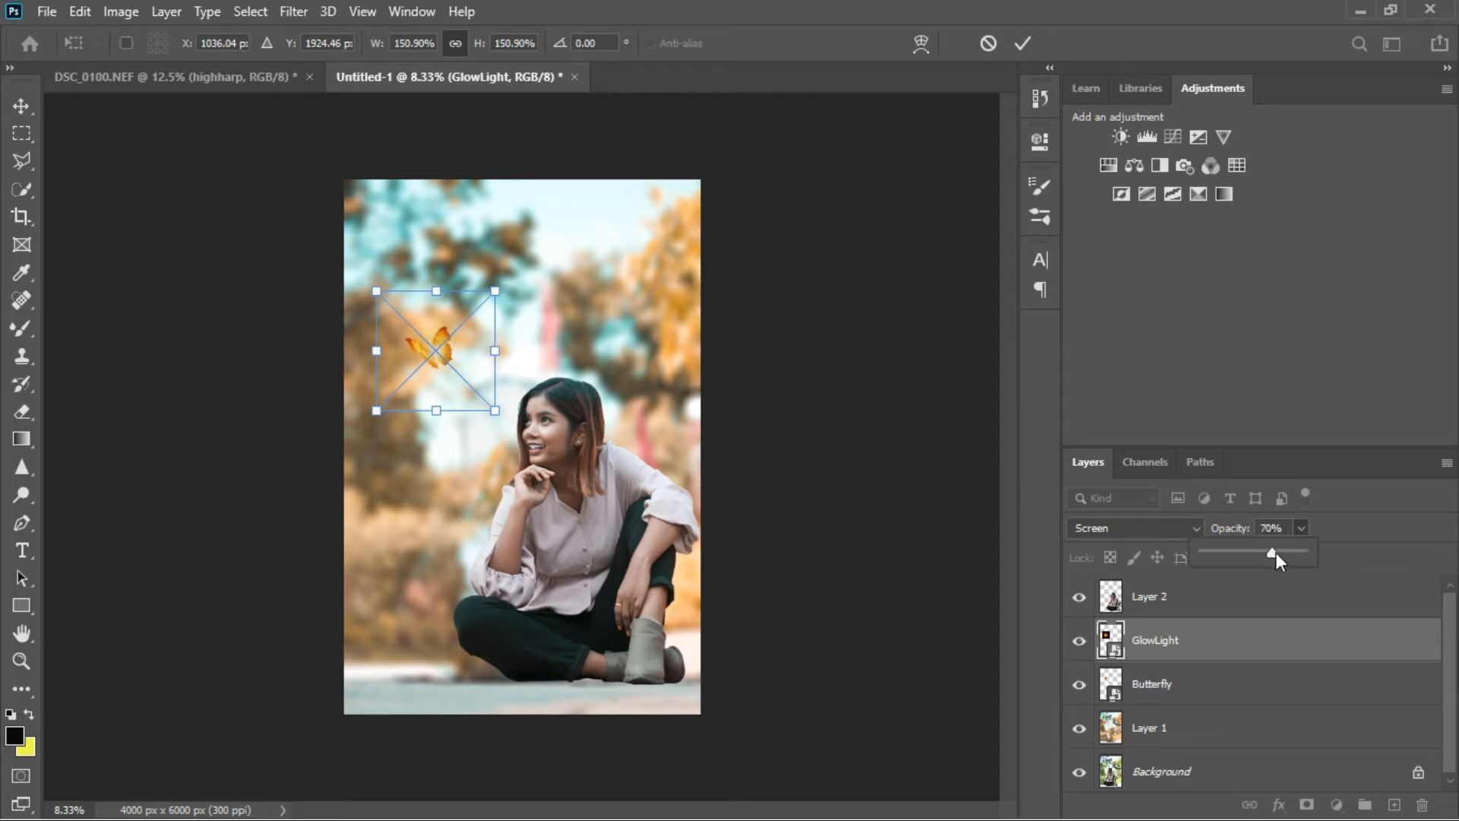
{"action": "left_click", "coordinate": [18, 106]}
- Start a Camera Raw filter on the GlowLight layer, shifting the Oranges hue toward red and raising the Oranges saturation
{"action": "left_click", "coordinate": [291, 12]}
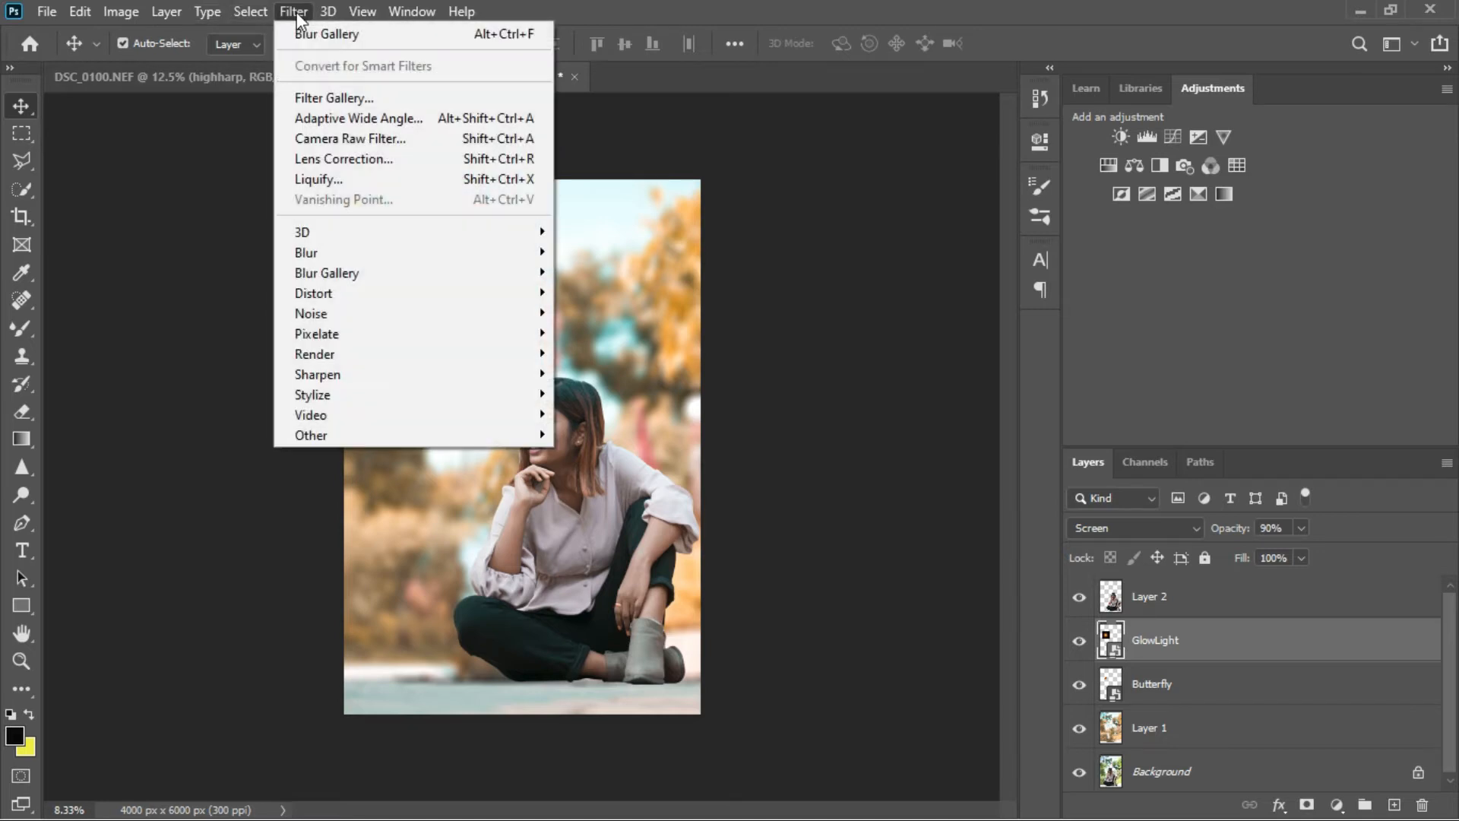
{"action": "left_click", "coordinate": [363, 139]}
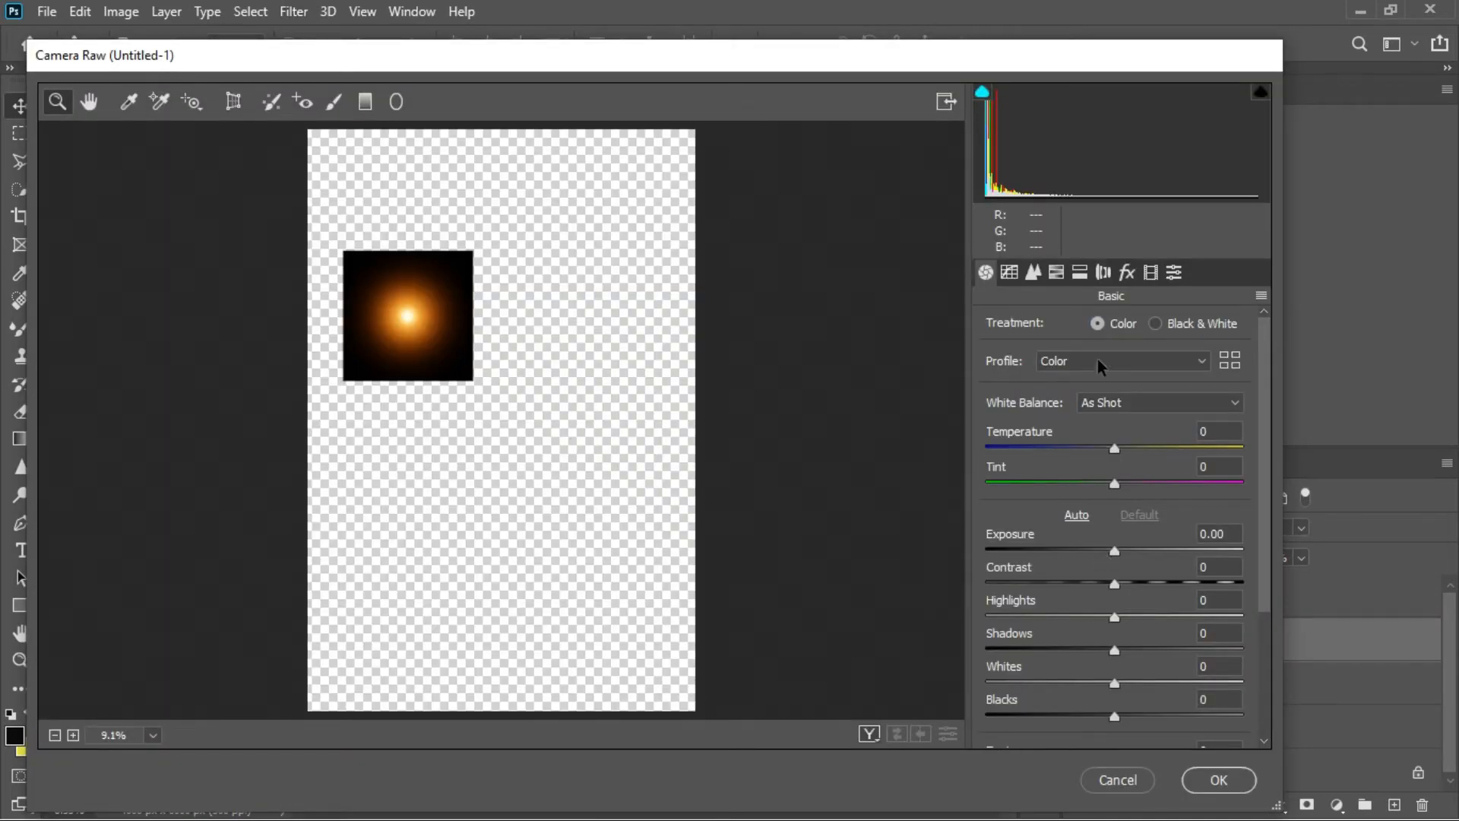
{"action": "left_click", "coordinate": [1056, 272]}
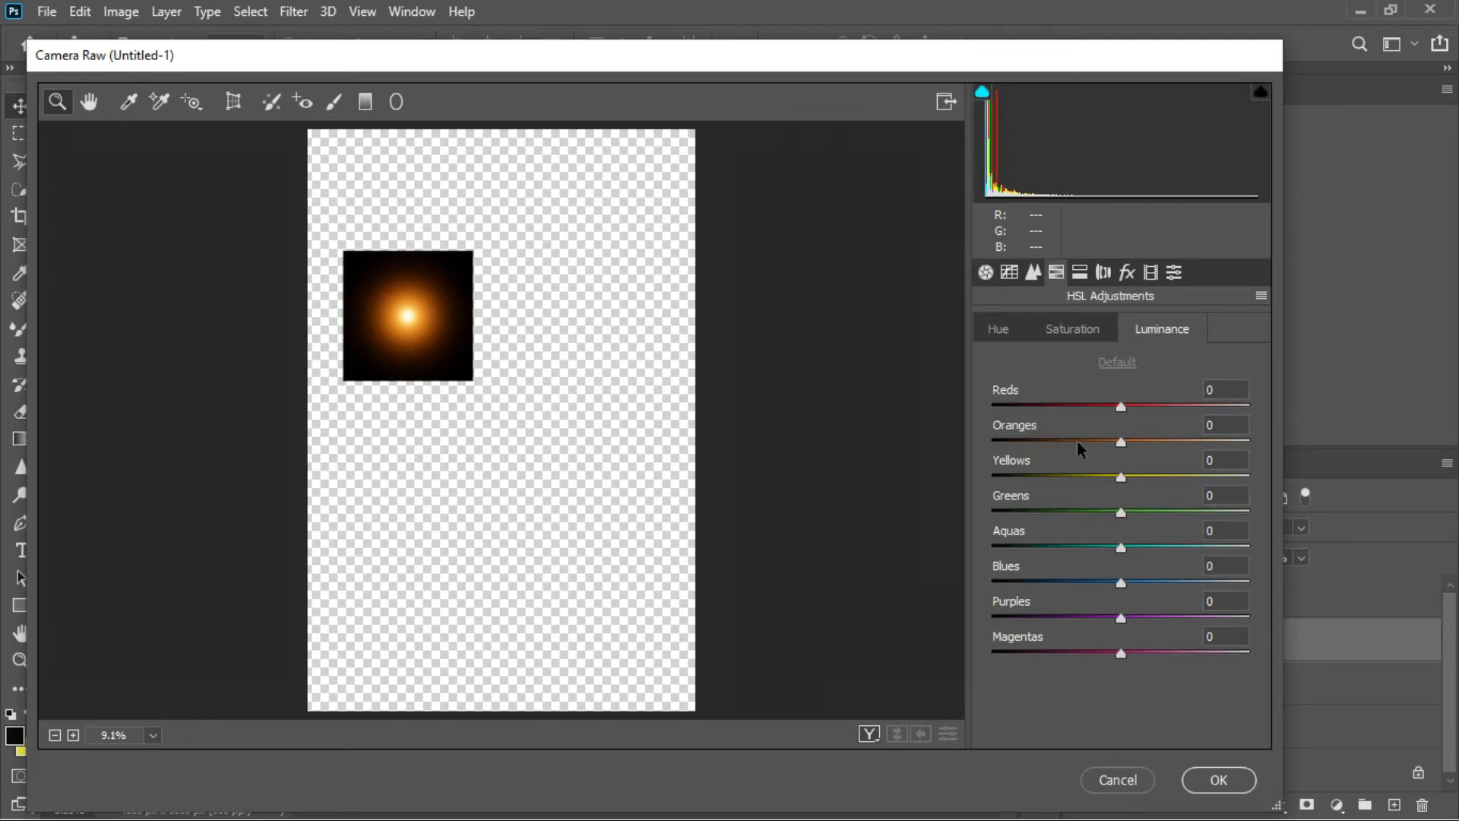
{"action": "left_click", "coordinate": [1007, 336]}
{"action": "left_click_drag", "start_coordinate": [1090, 439], "coordinate": [1082, 439]}
{"action": "left_click", "coordinate": [1095, 333]}
{"action": "left_click", "coordinate": [1143, 442]}
- Set the Oranges luminance to +47 and apply the Camera Raw filter
{"action": "left_click", "coordinate": [1153, 331]}
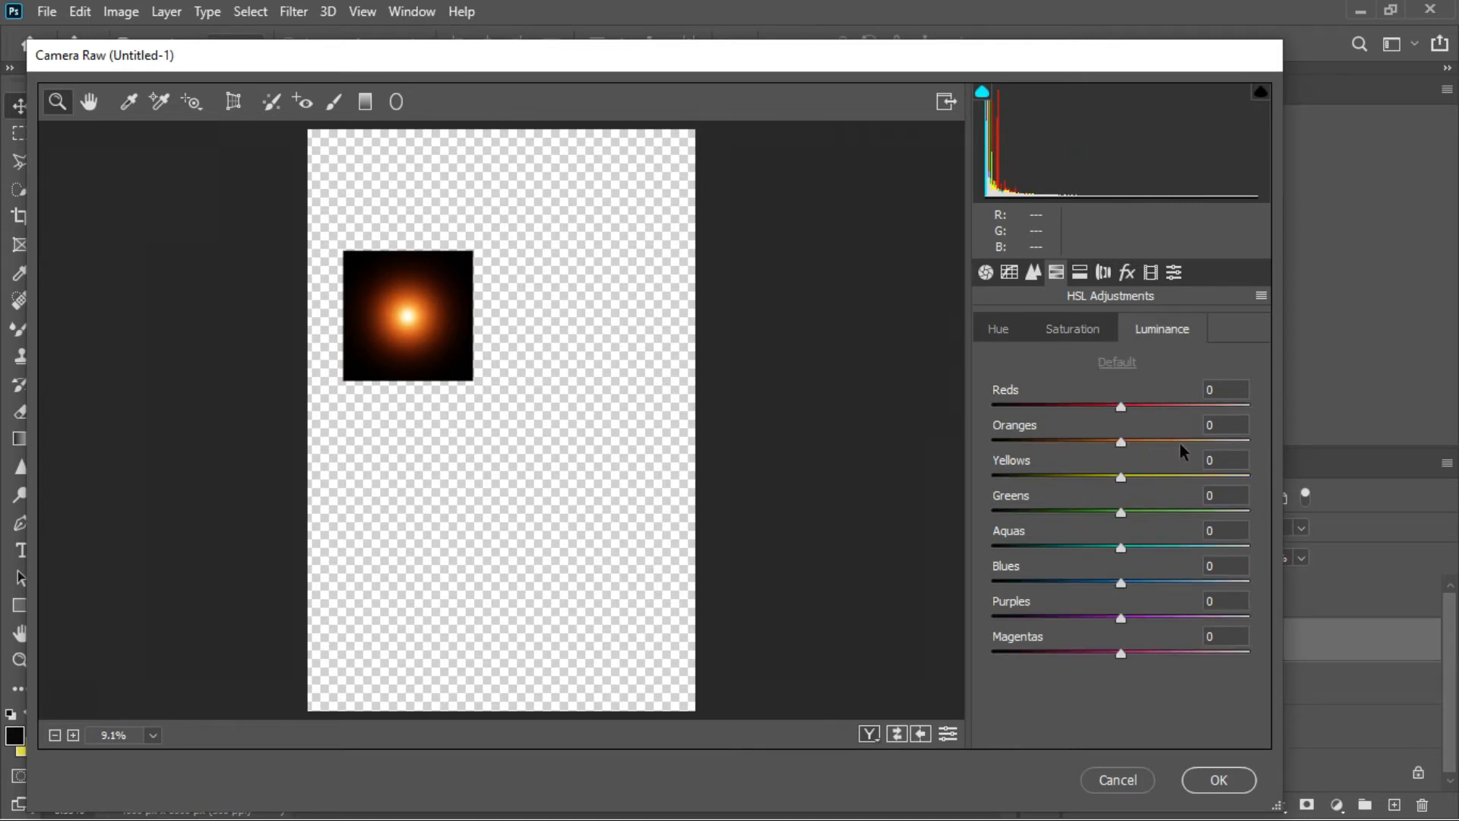
{"action": "left_click", "coordinate": [1181, 442]}
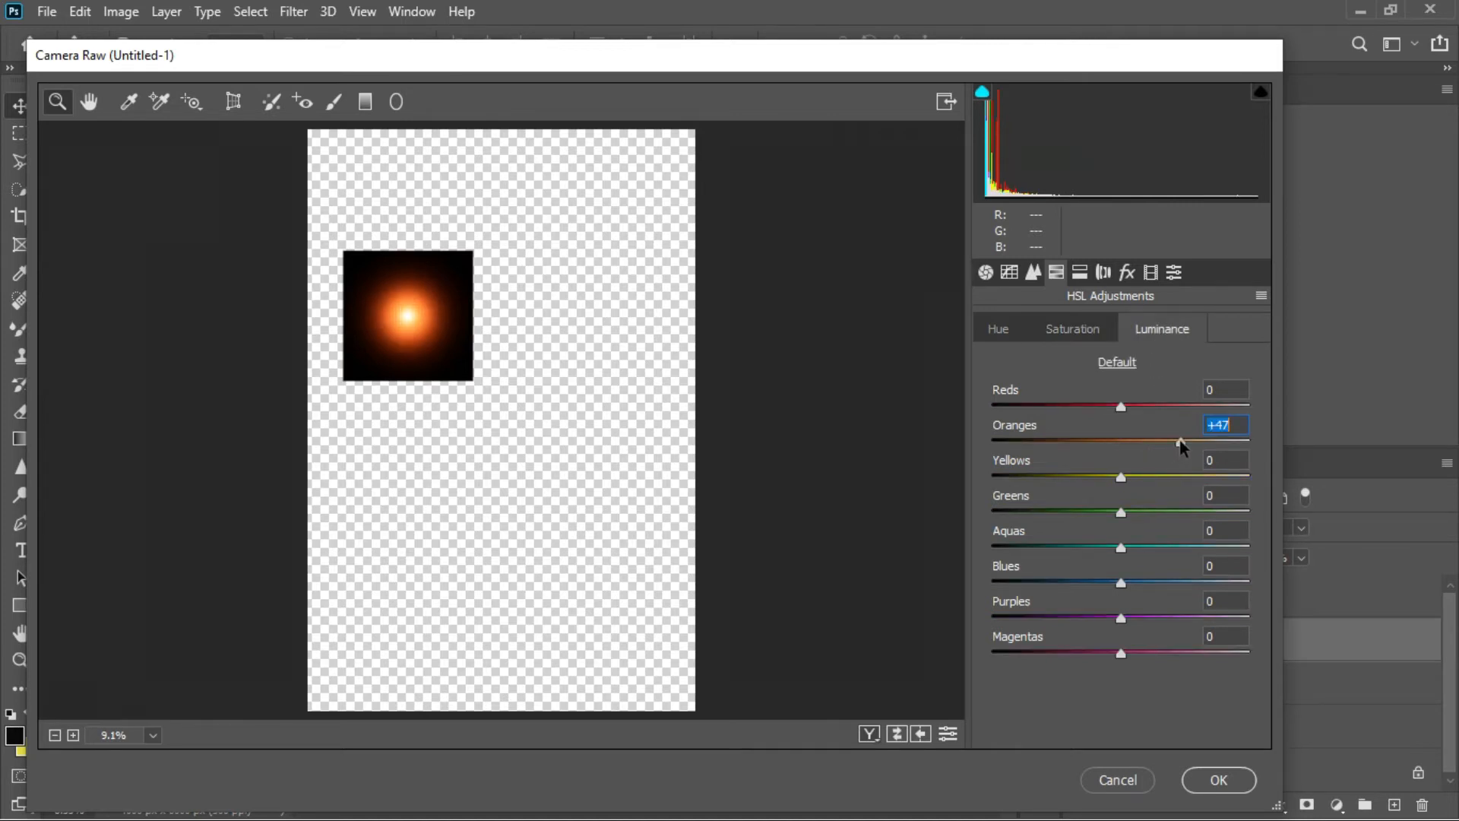
{"action": "left_click", "coordinate": [1216, 781]}
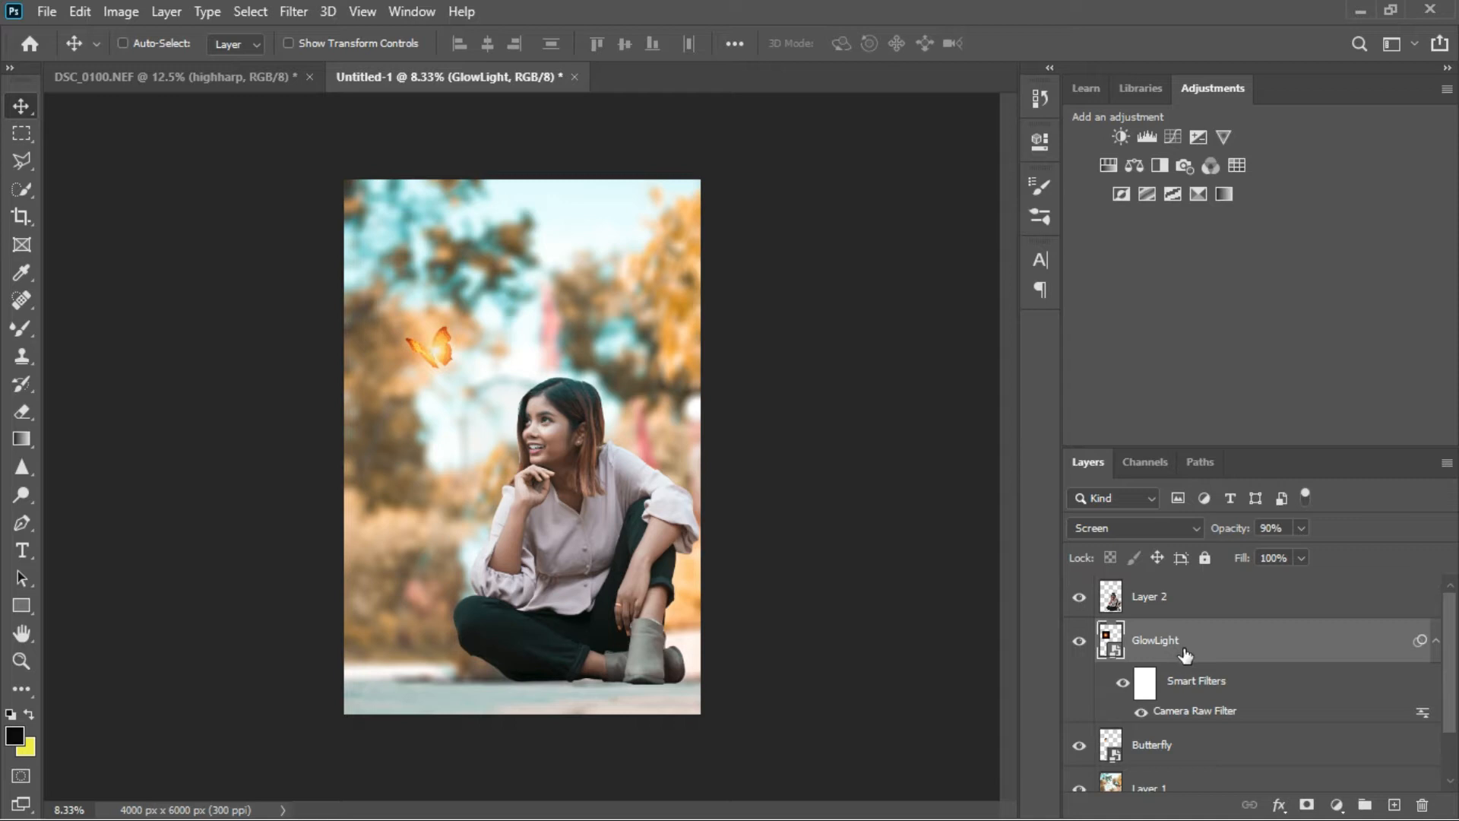
- Select the GlowLight and Butterfly layers together, scale them to about 160% and reposition them beside the woman's head
{"action": "left_click", "coordinate": [1182, 749], "text": "ctrl"}
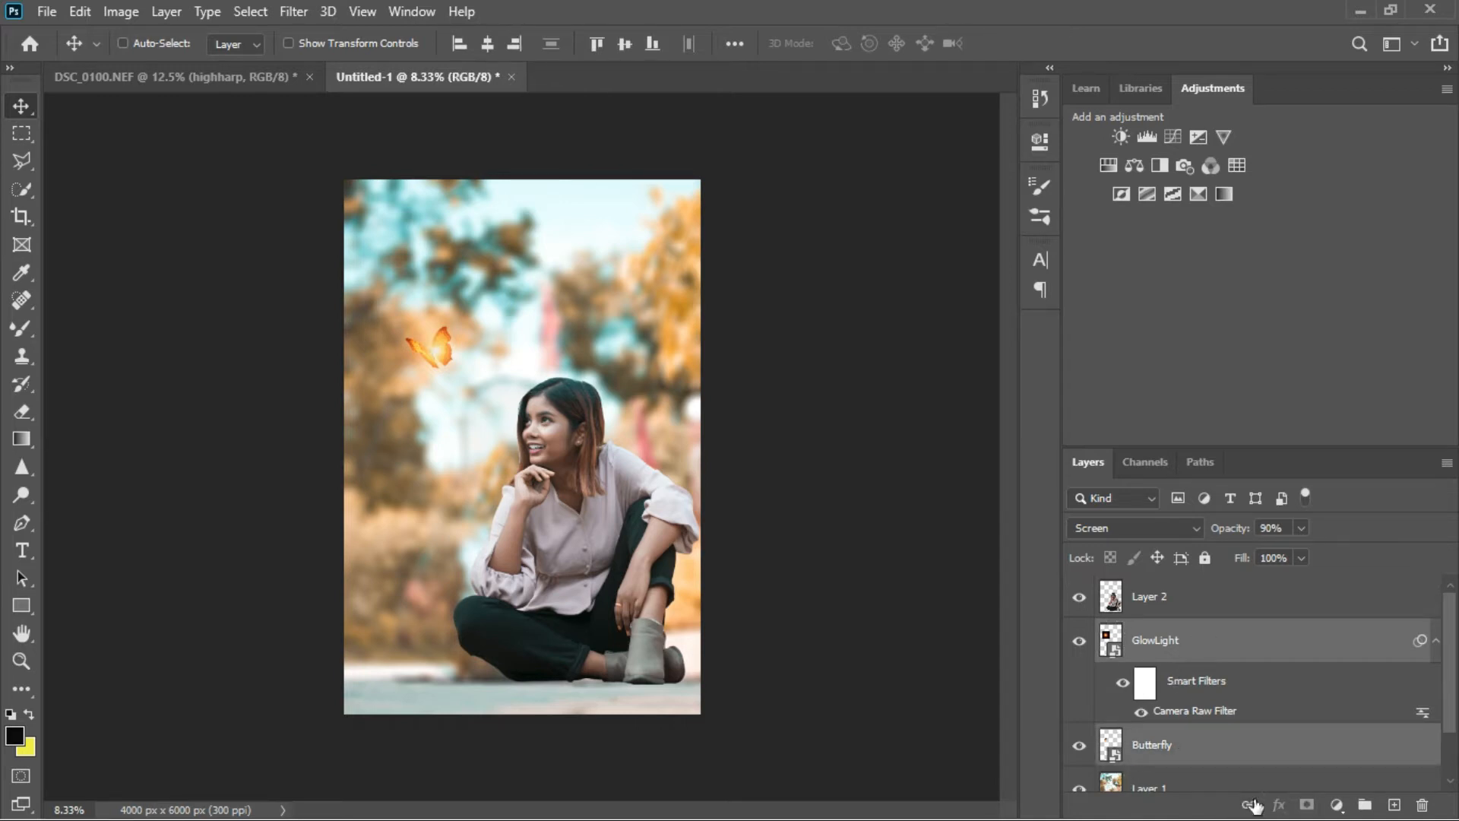
{"action": "key", "text": "ctrl+t"}
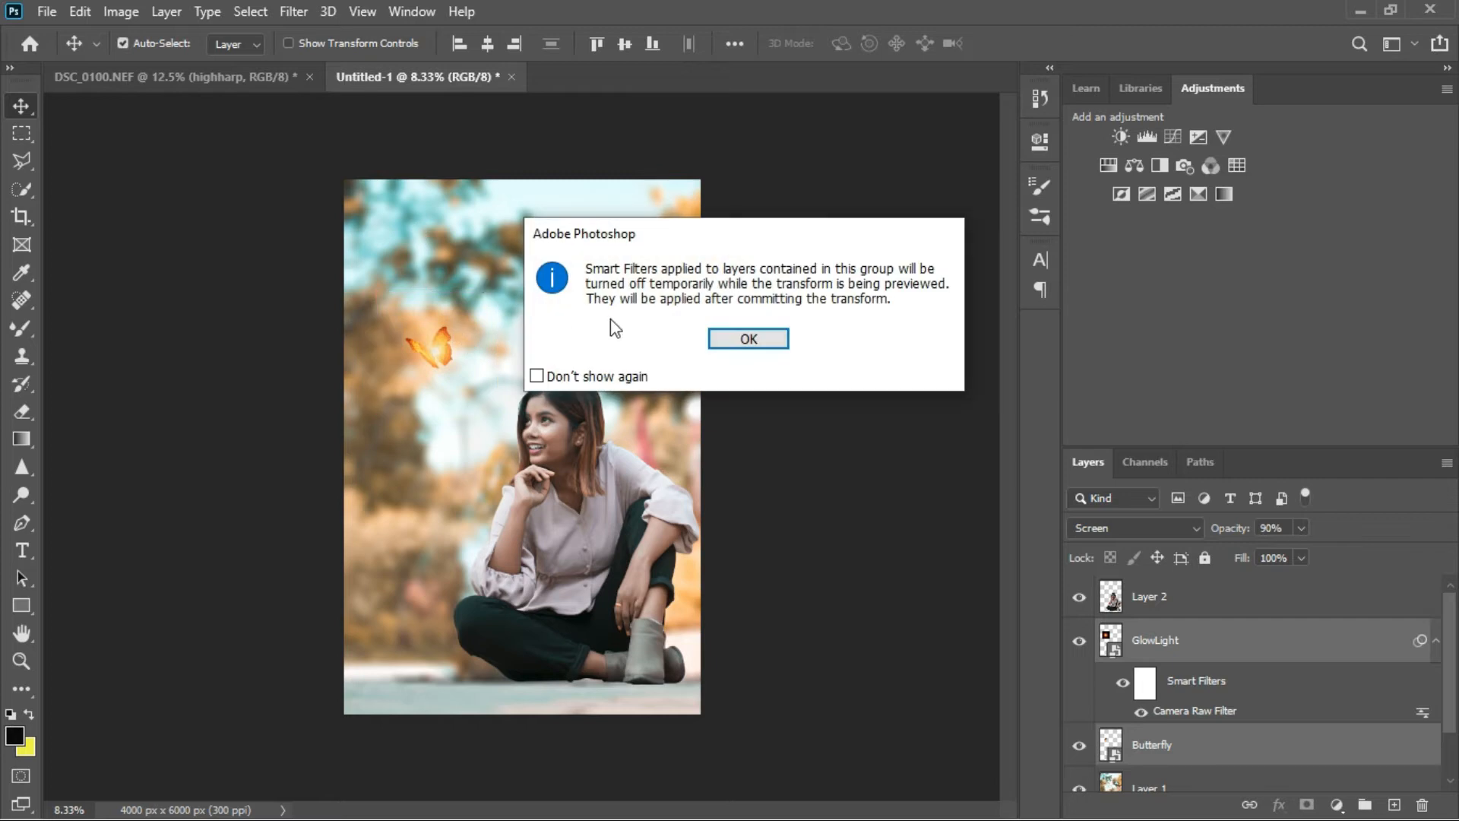
{"action": "left_click", "coordinate": [750, 344]}
{"action": "left_click_drag", "start_coordinate": [499, 297], "coordinate": [570, 235]}
{"action": "left_click_drag", "start_coordinate": [515, 317], "coordinate": [477, 355]}
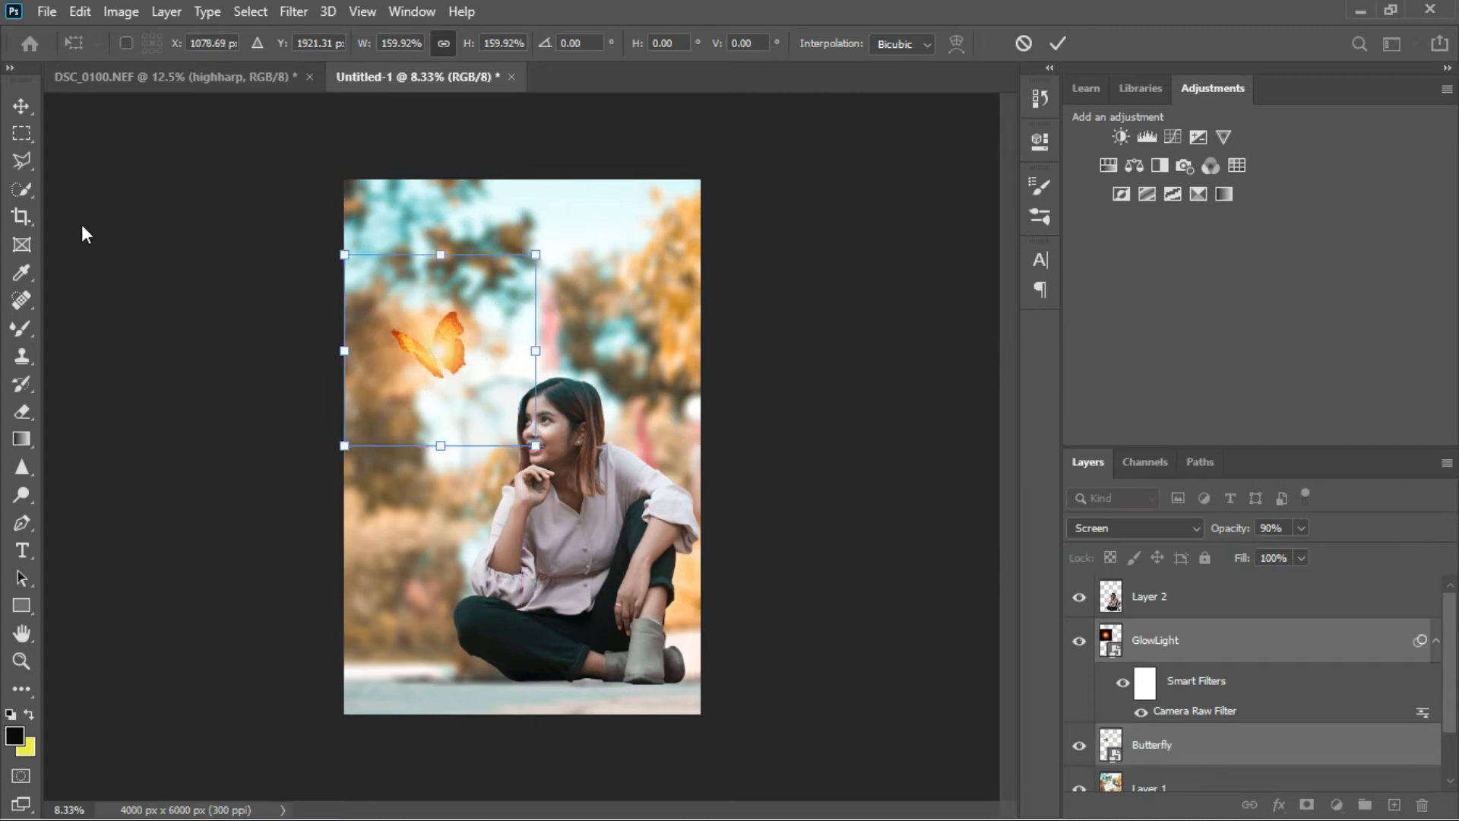
{"action": "left_click", "coordinate": [21, 107]}
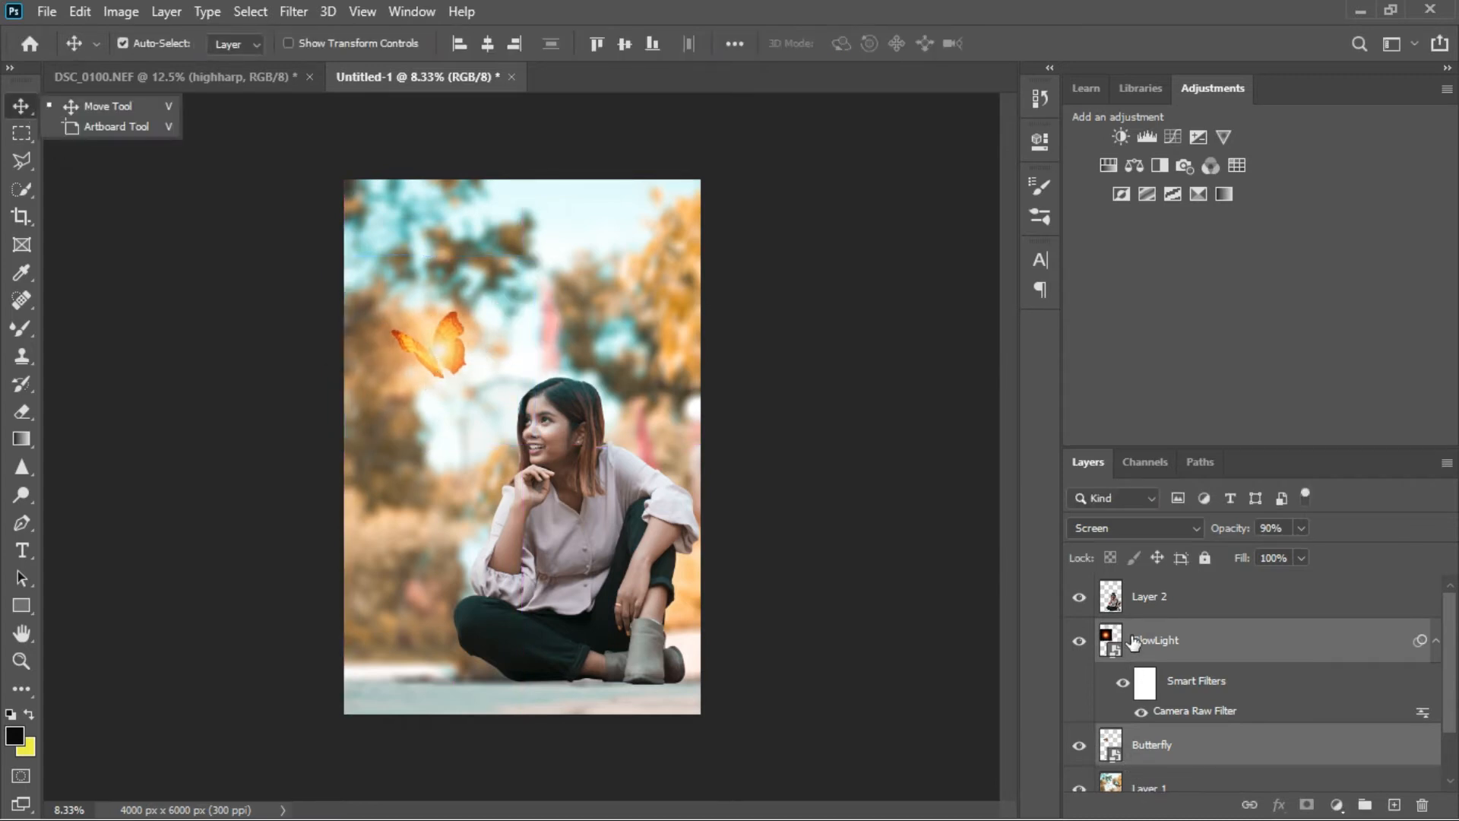
- Place the Particle image directly above the Butterfly layer and set its blend mode to Screen
{"action": "left_click", "coordinate": [1178, 752]}
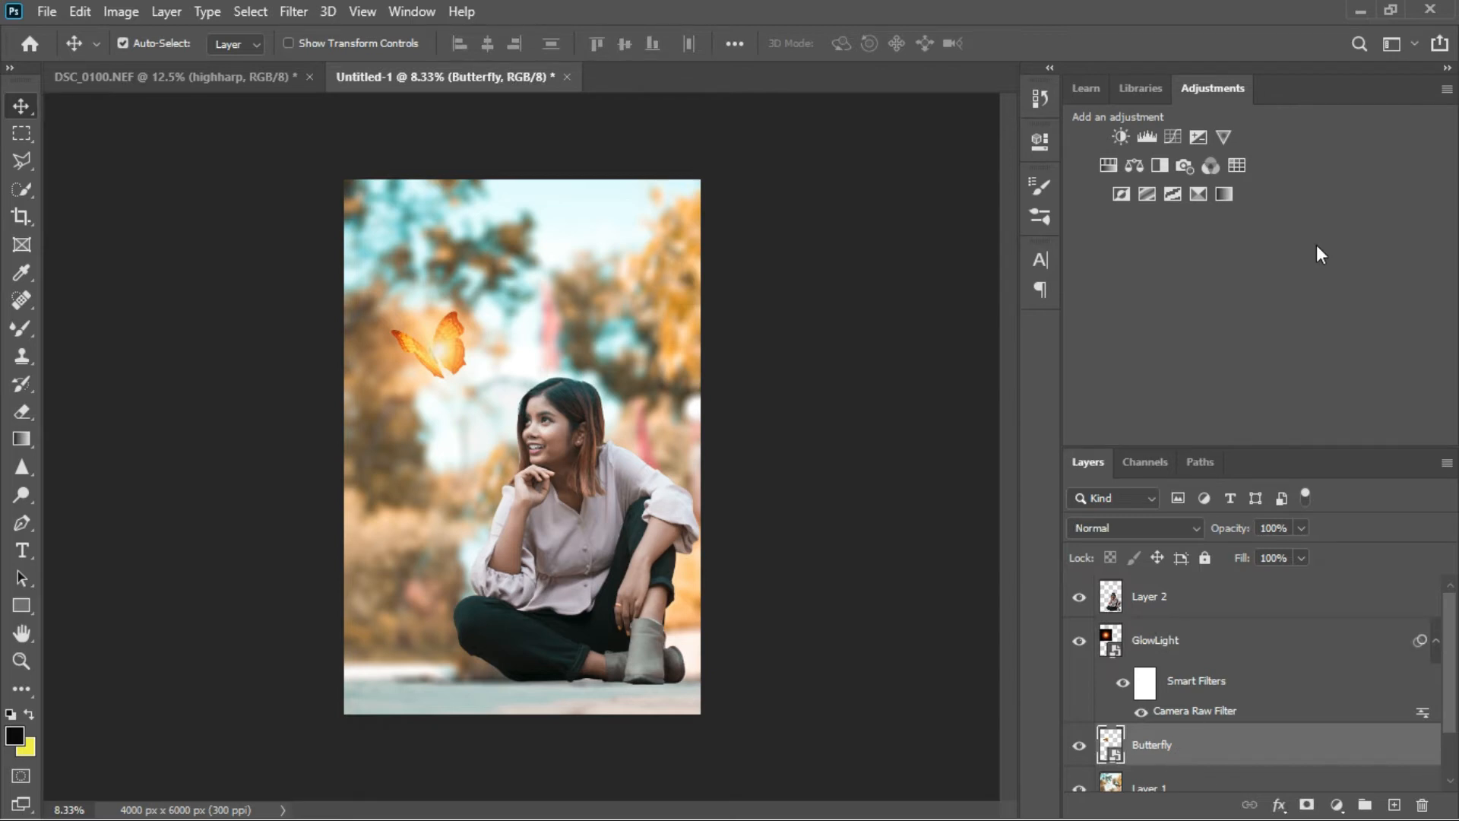
{"action": "left_click", "coordinate": [1359, 9]}
{"action": "left_click_drag", "start_coordinate": [300, 187], "coordinate": [490, 394]}
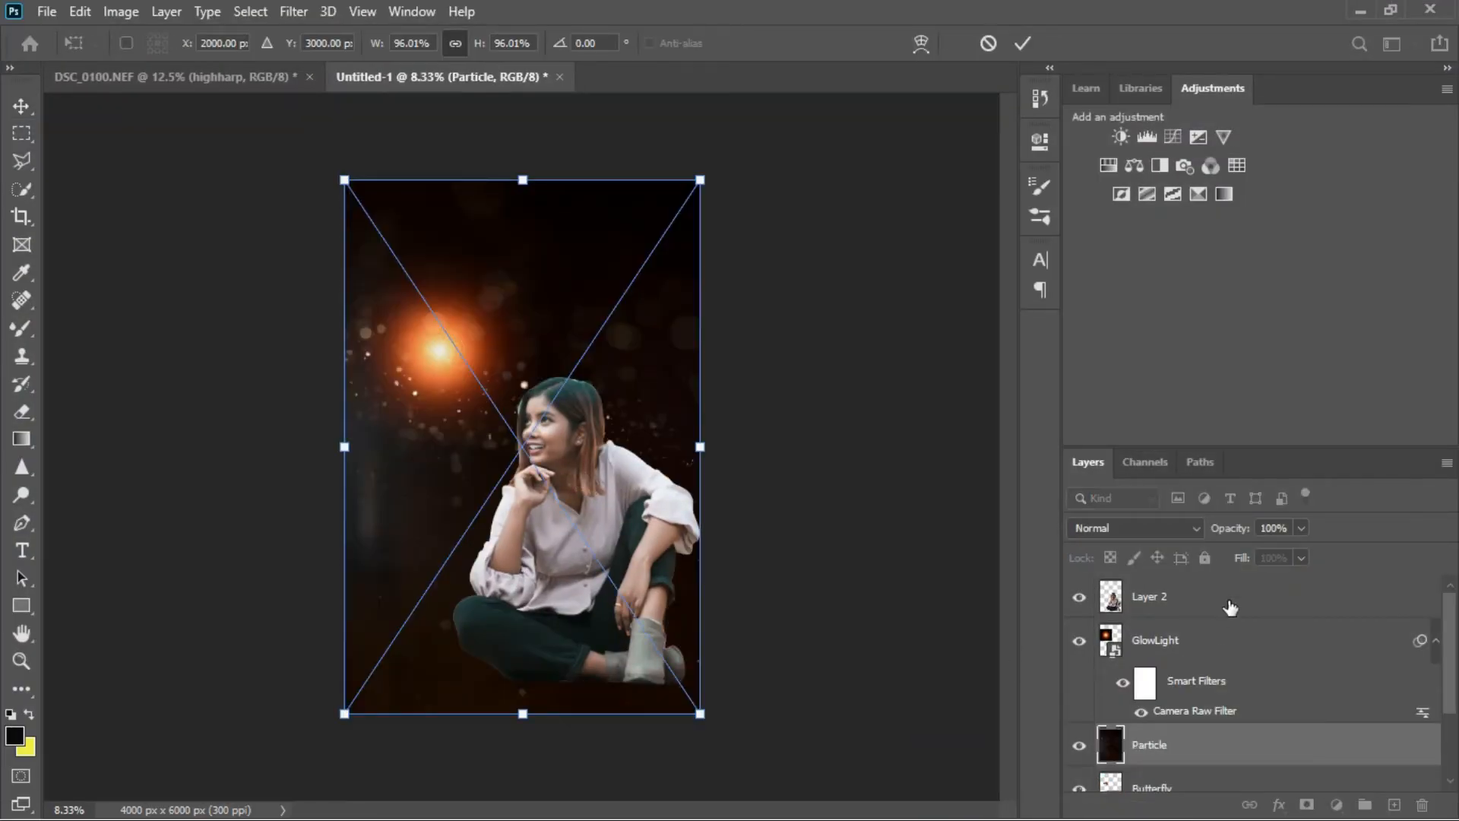
{"action": "left_click", "coordinate": [1156, 528]}
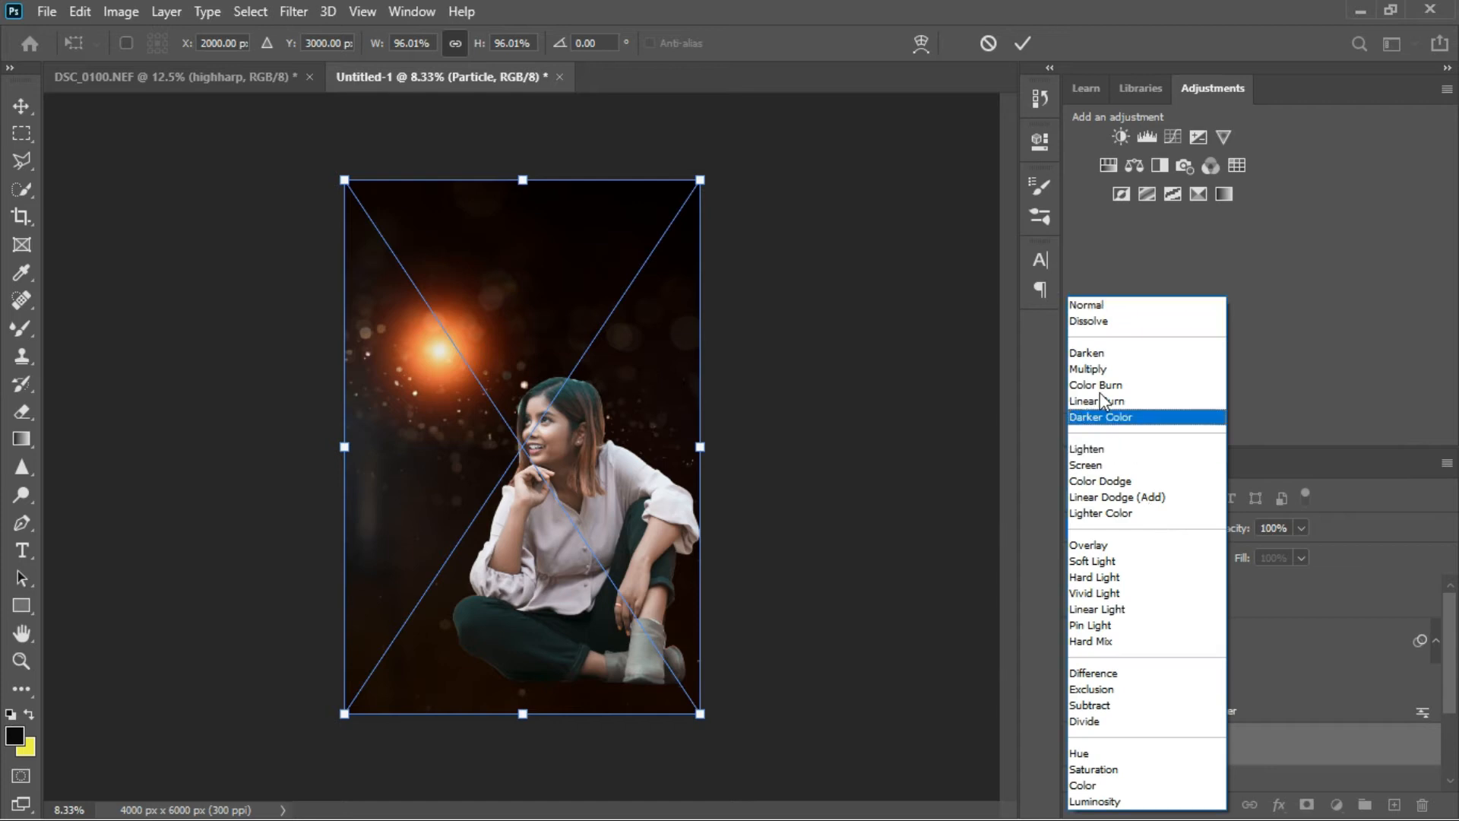
{"action": "left_click", "coordinate": [1082, 465]}
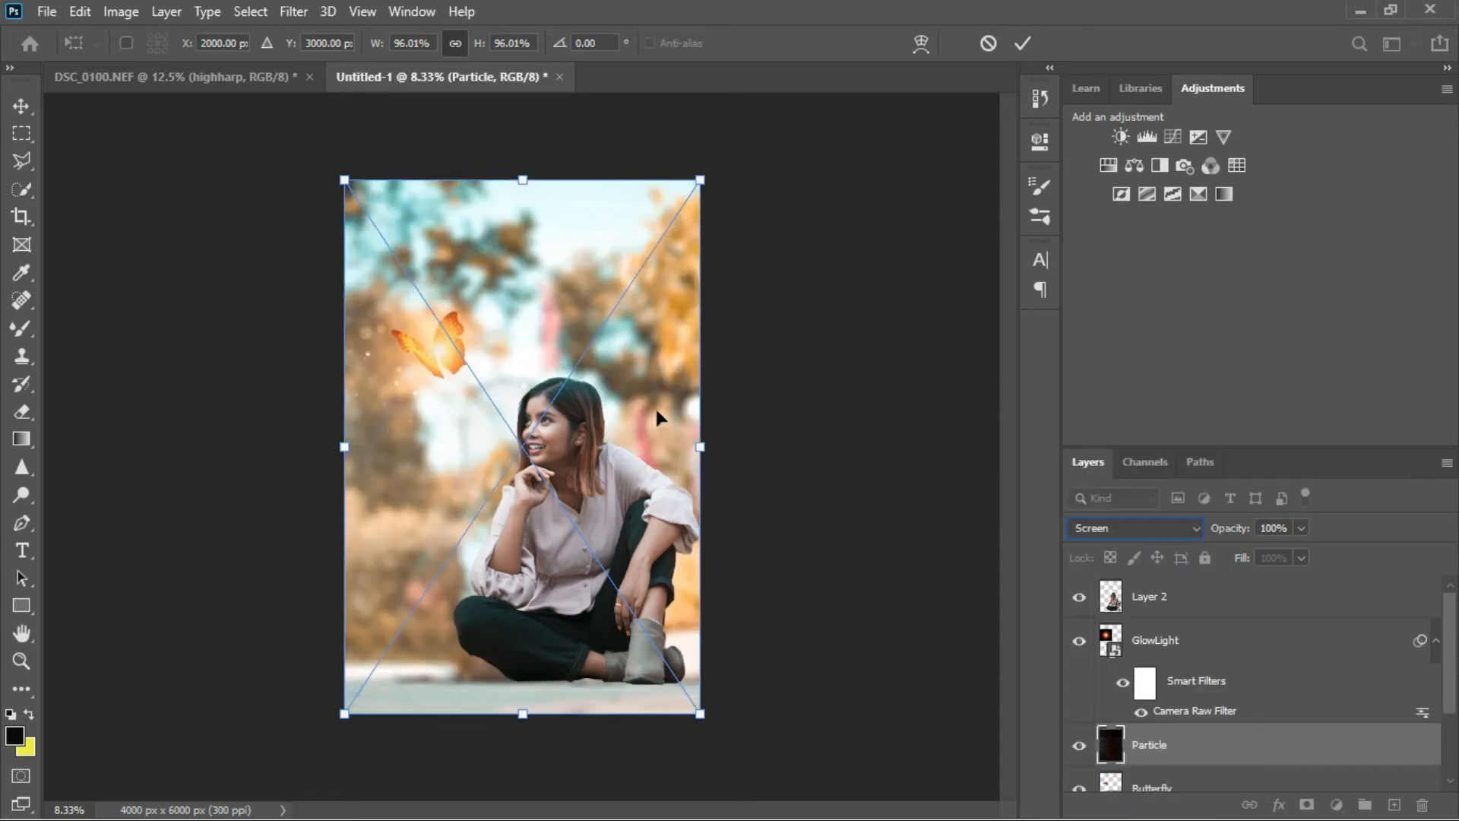
- Move the Particle layer above Layer 2 to the top of the stack and check its fit to the canvas with Free Transform
{"action": "left_click_drag", "start_coordinate": [1204, 745], "coordinate": [1197, 608]}
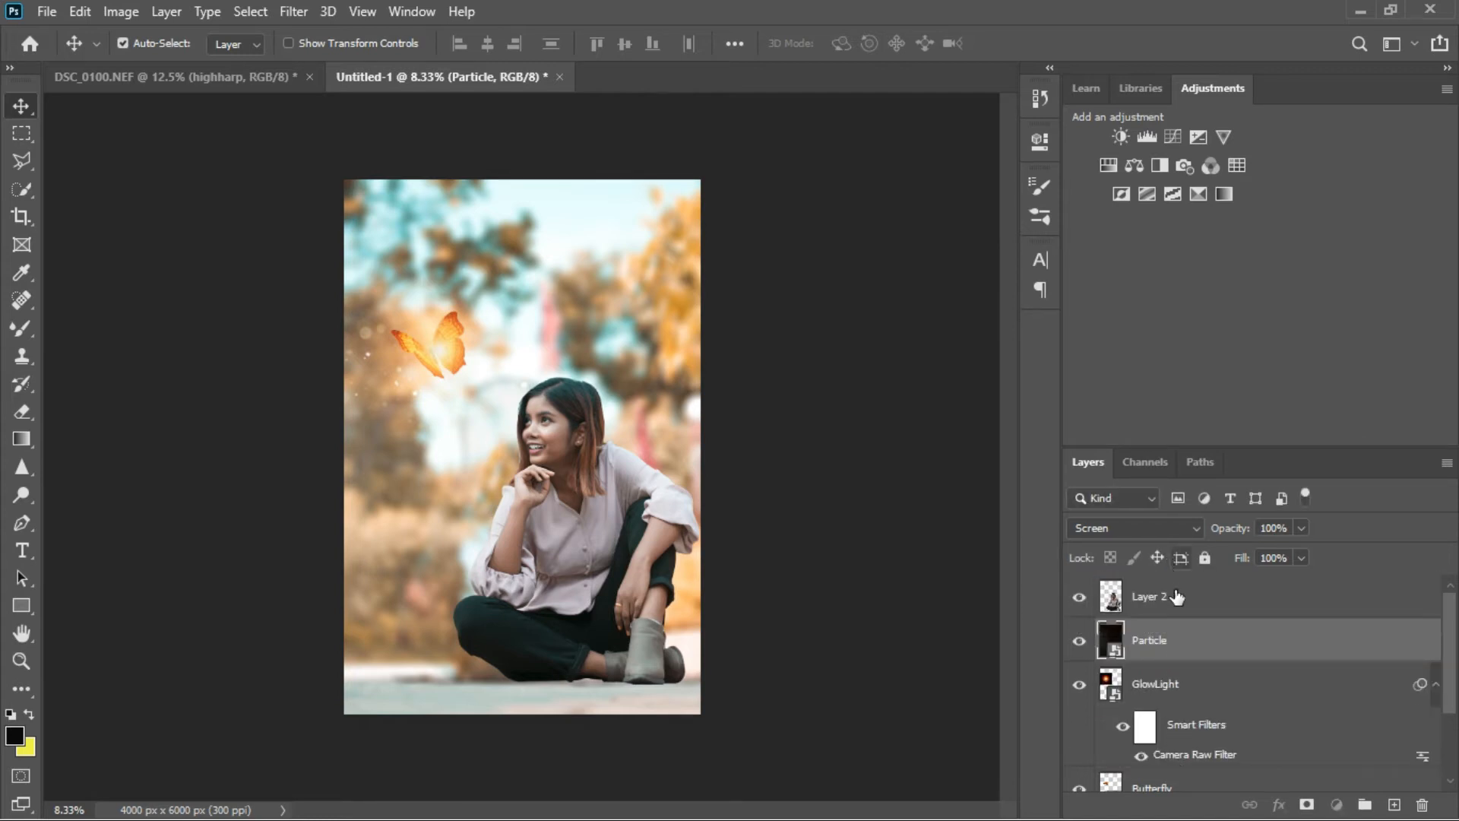
{"action": "left_click_drag", "start_coordinate": [1178, 646], "coordinate": [1175, 602]}
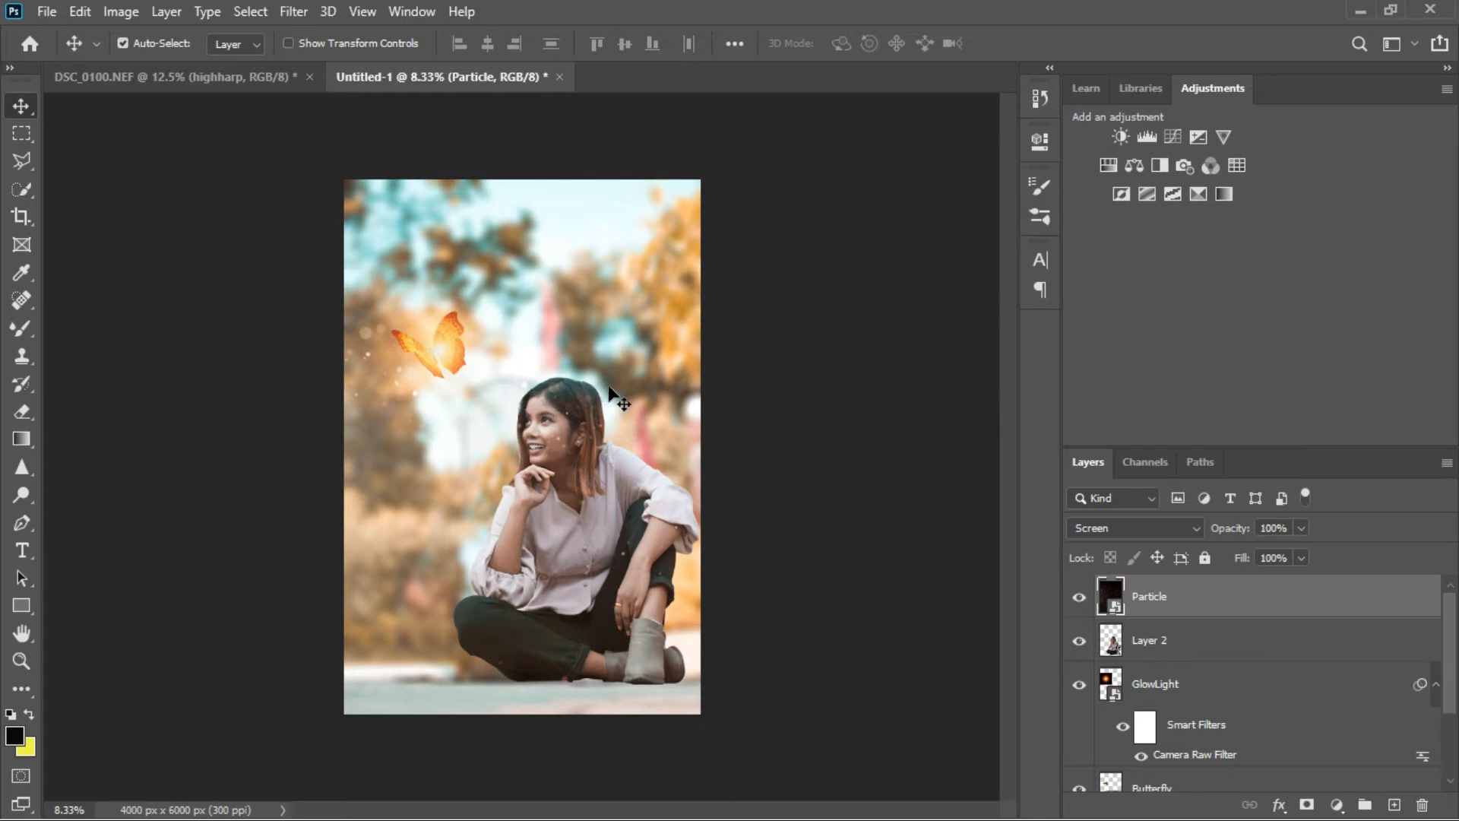
{"action": "key", "text": "ctrl+t"}
{"action": "mouse_move", "coordinate": [577, 313]}
{"action": "left_mouse_down"}
{"action": "mouse_move", "coordinate": [591, 313]}
{"action": "mouse_move", "coordinate": [581, 307]}
{"action": "left_mouse_up"}
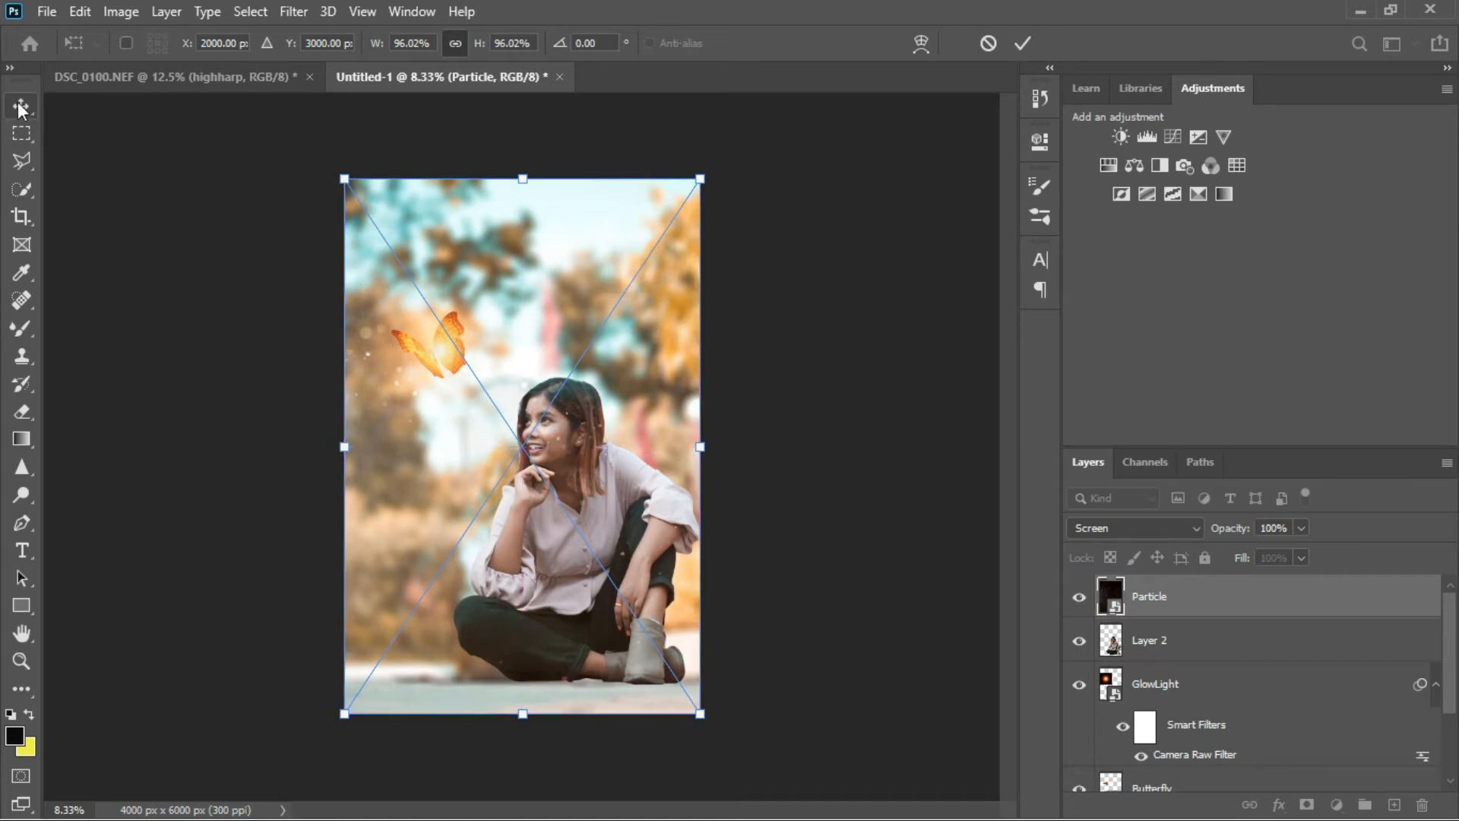
{"action": "left_click", "coordinate": [9, 107]}
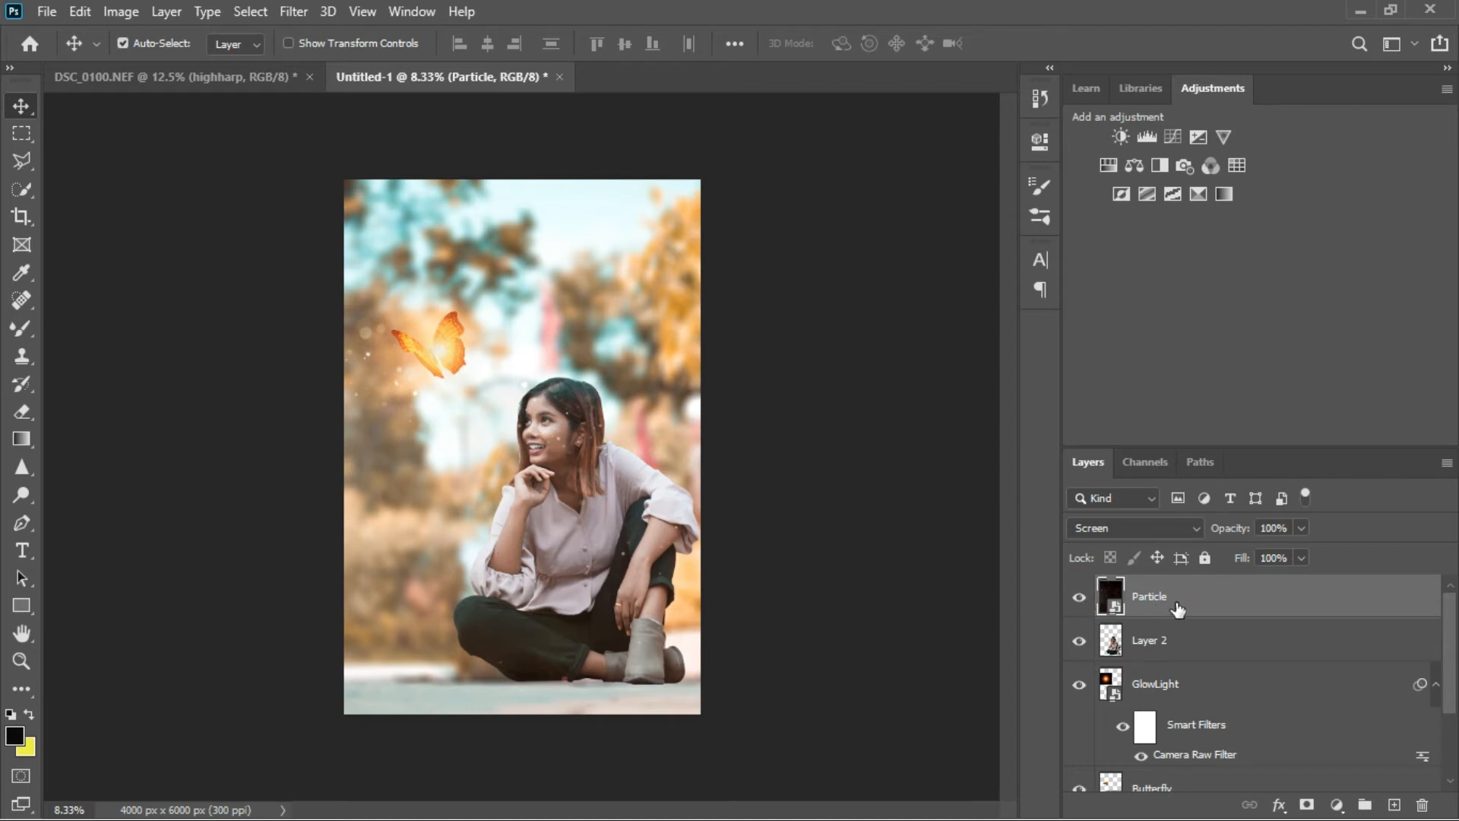
- Rasterize the Particle layer and start fading the particles over the woman's face with a 400 px Eraser at 18% opacity
{"action": "right_click", "coordinate": [1176, 610]}
{"action": "left_click", "coordinate": [946, 410]}
{"action": "left_click_drag", "start_coordinate": [21, 413], "coordinate": [114, 414]}
{"action": "left_click", "coordinate": [403, 43]}
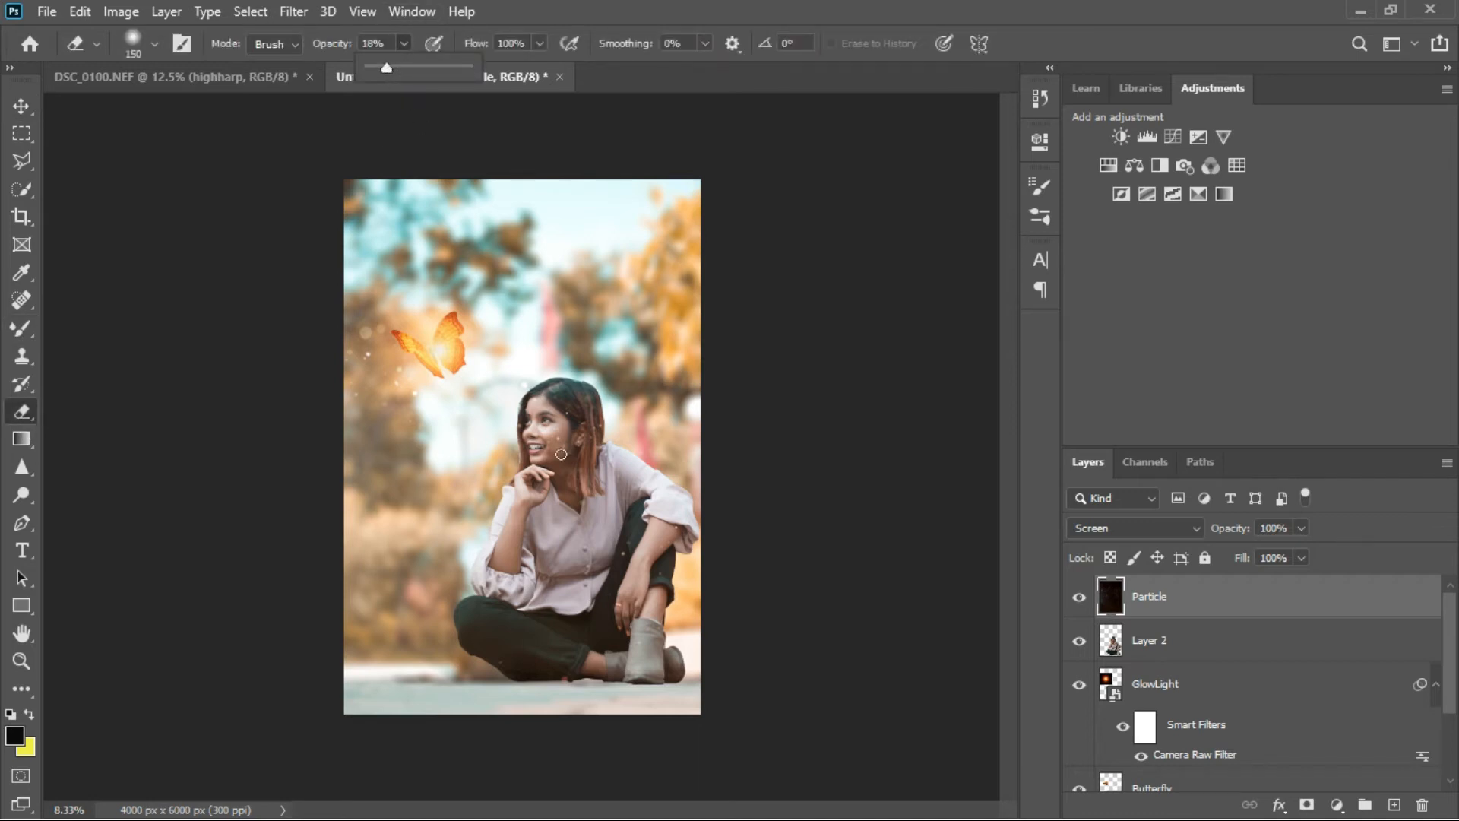
{"action": "key", "text": "bracketright"}
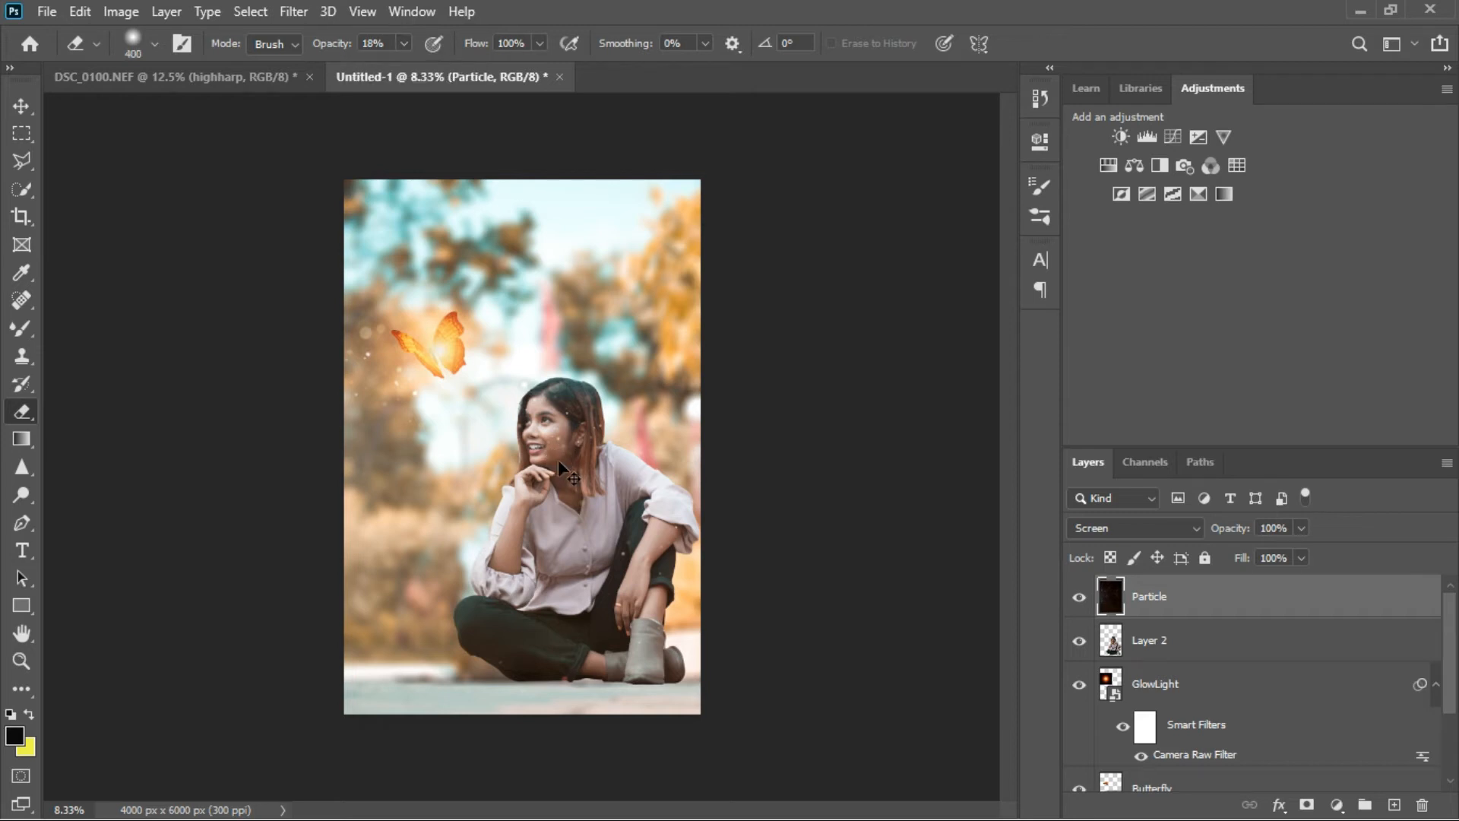
{"action": "key", "text": "ctrl+plus"}
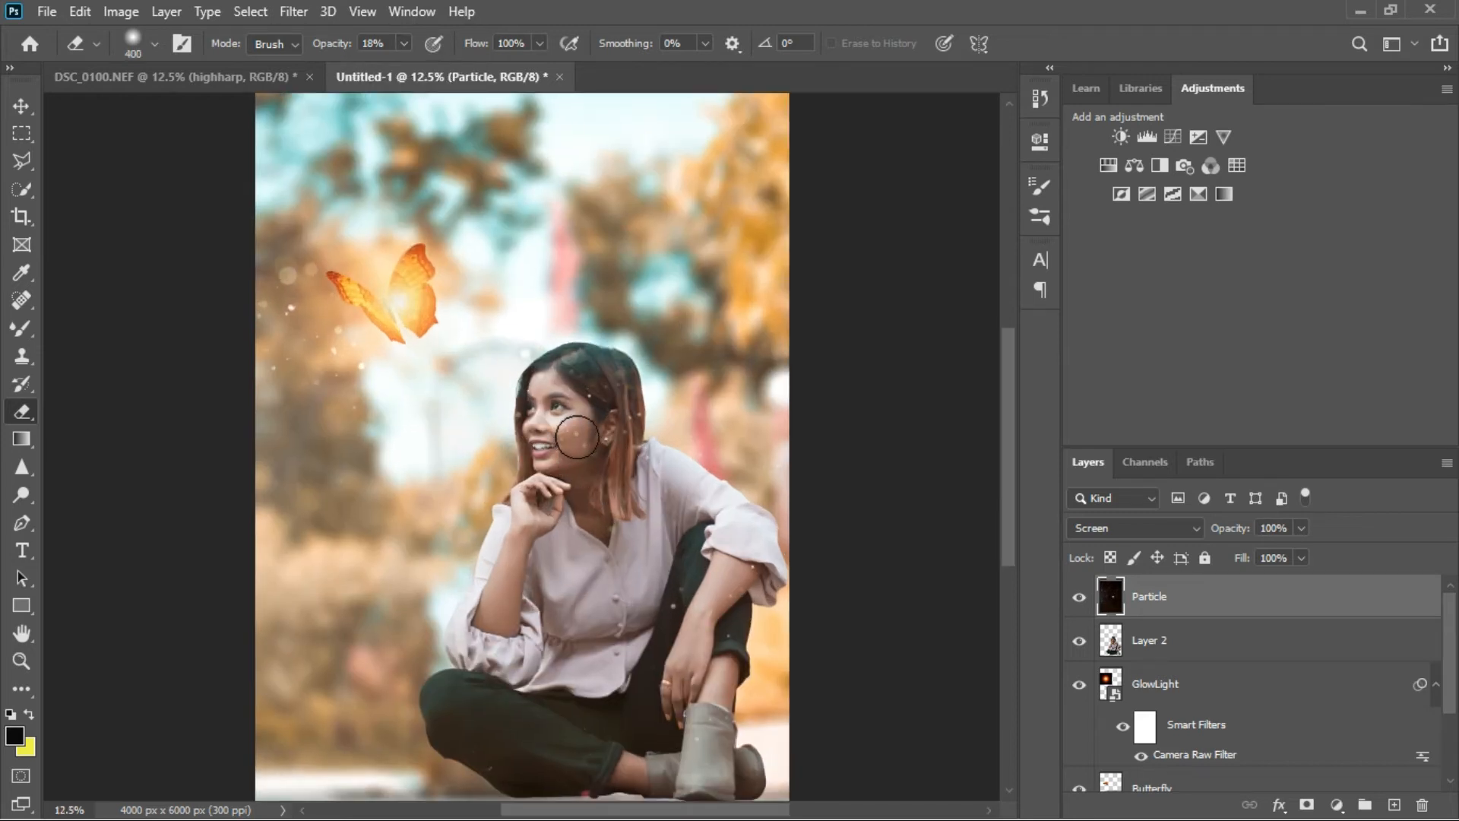
- Set the Eraser's opacity to 53% and erase the particles covering the woman's face and body on the Particle layer
{"action": "left_click", "coordinate": [404, 44]}
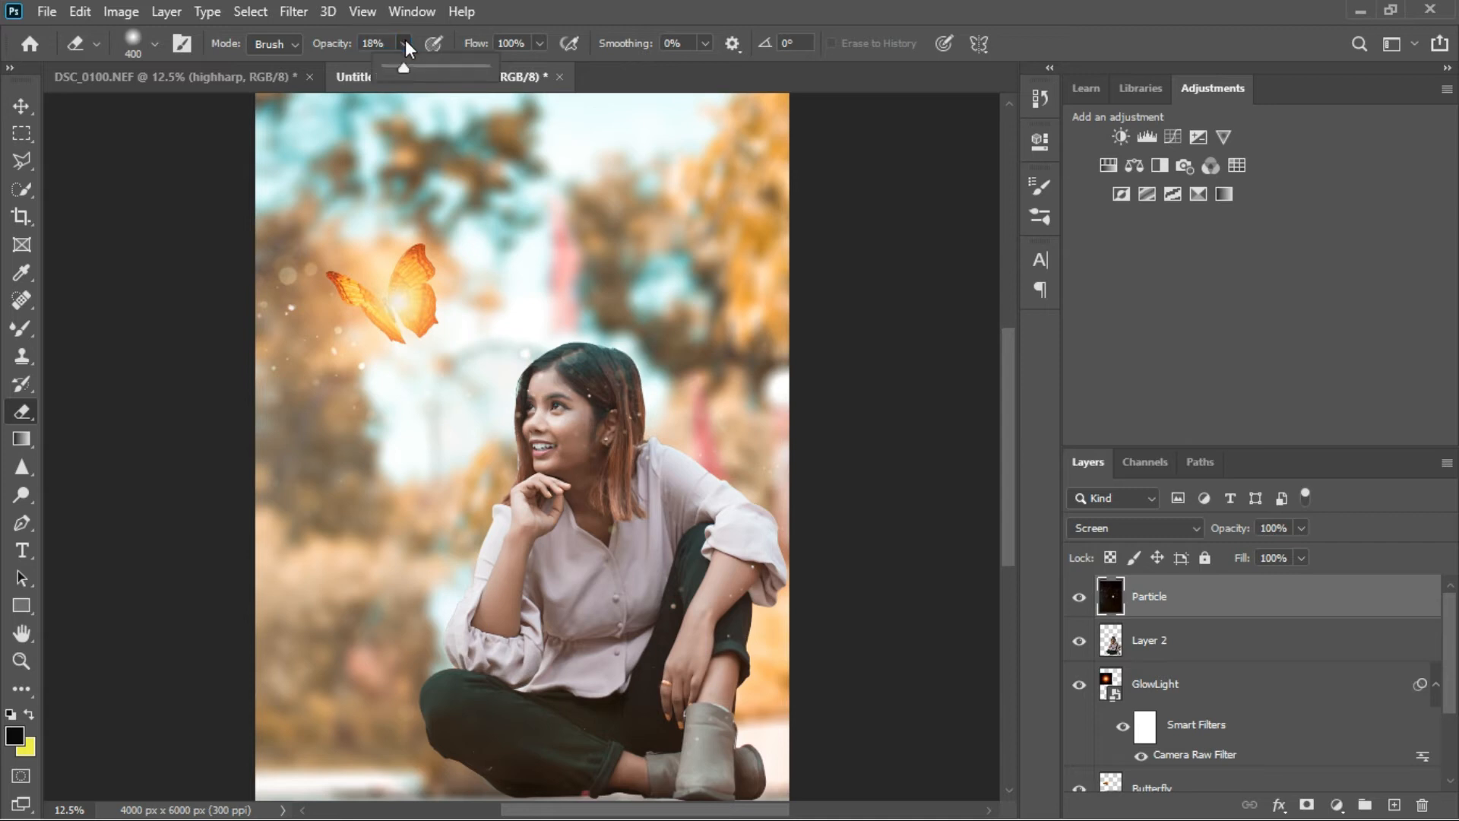
{"action": "left_click", "coordinate": [438, 68]}
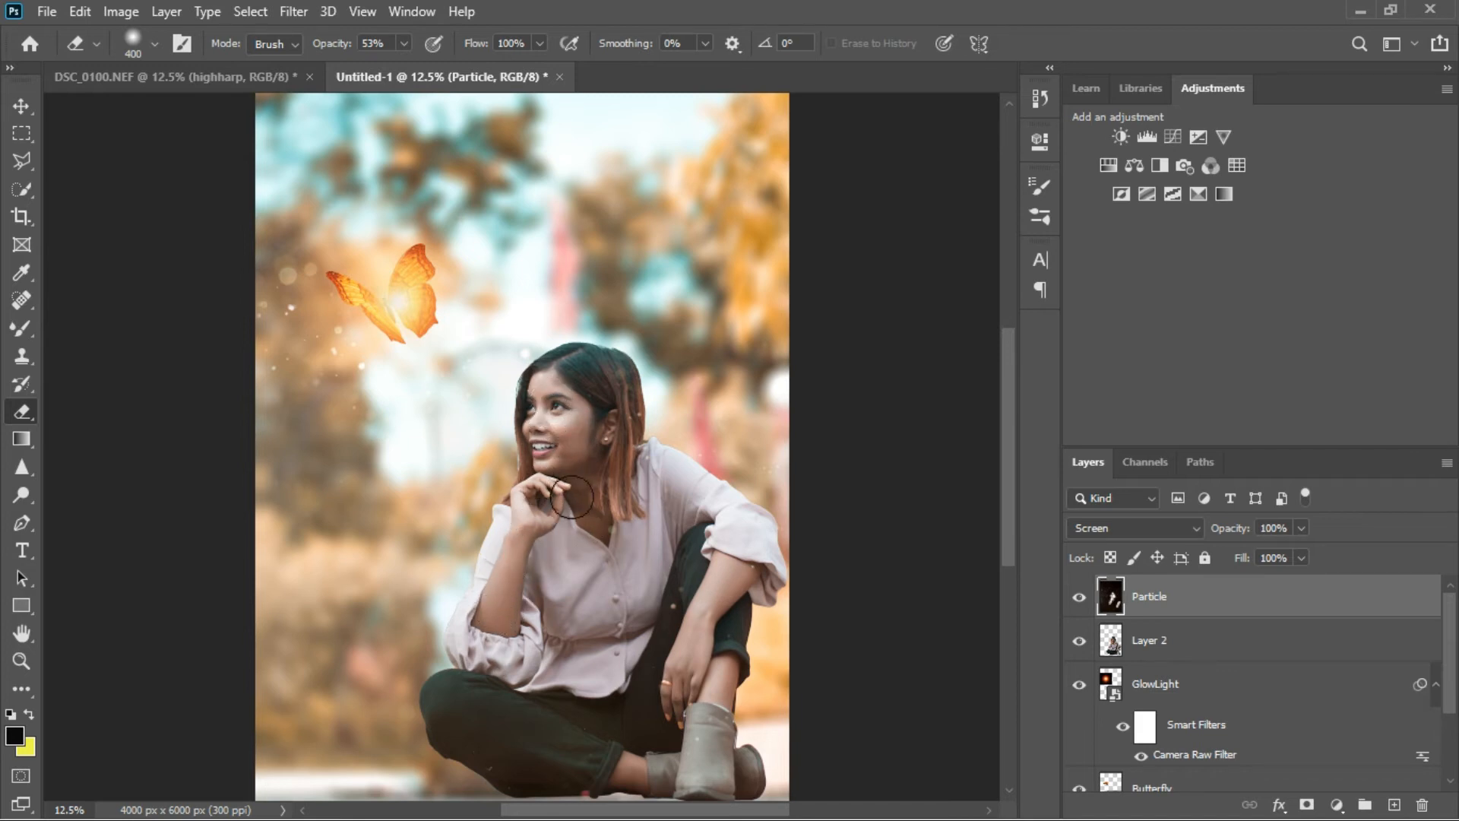
{"action": "key", "text": "ctrl+minus"}
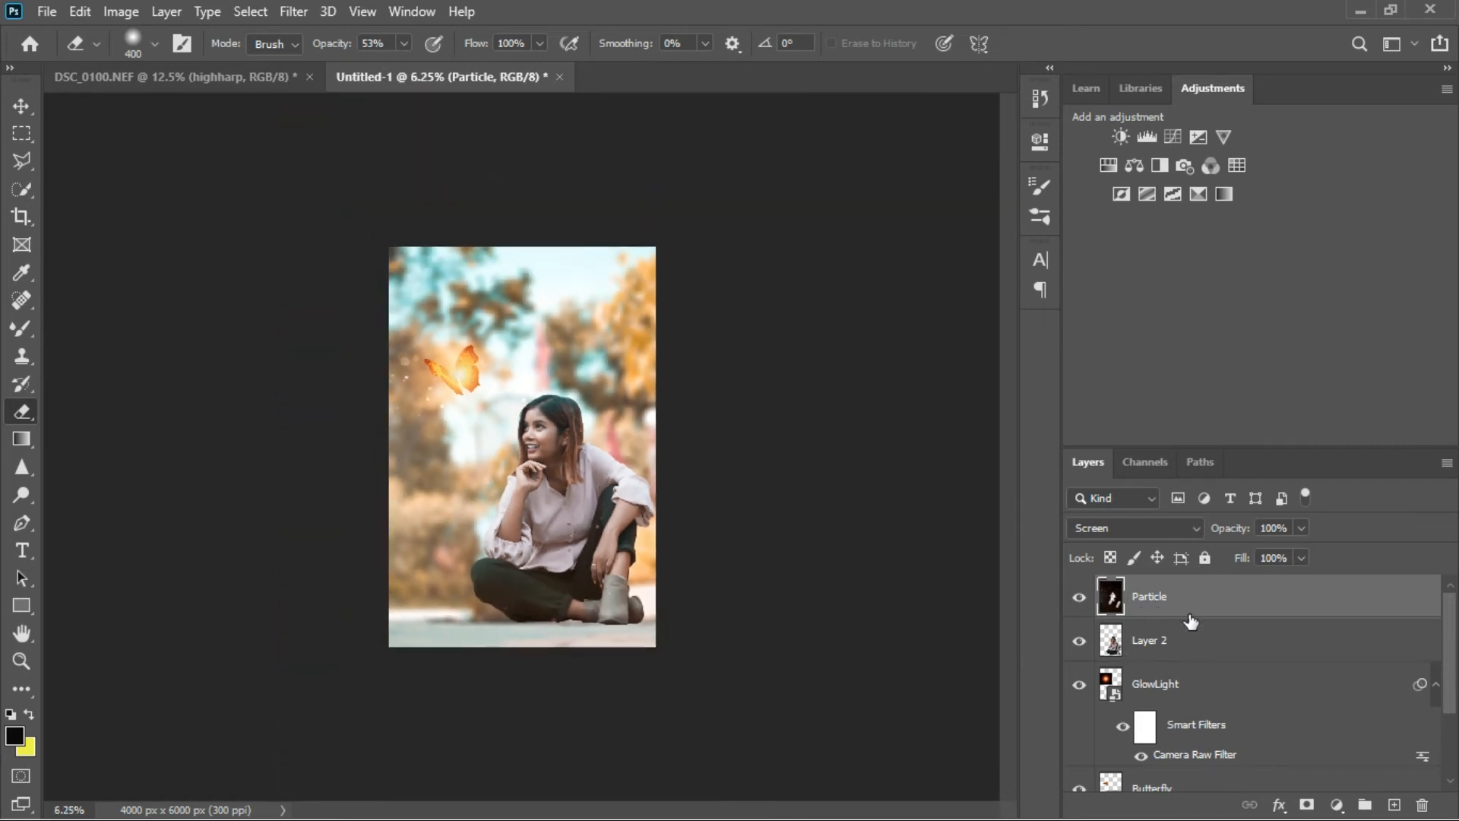
- Merge all visible layers into the background and duplicate the merged layer
{"action": "key", "text": "ctrl+shift+e"}
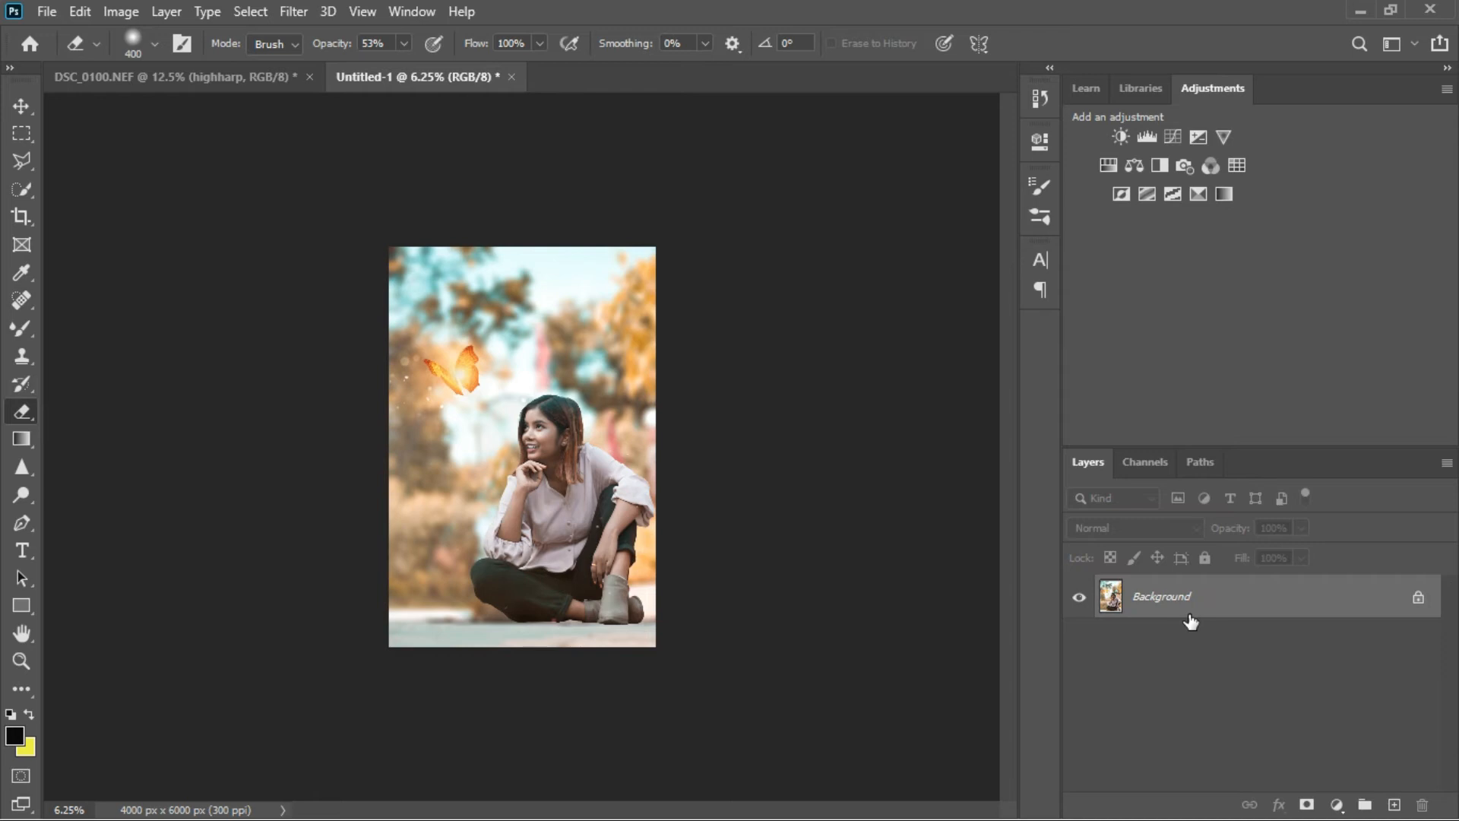
{"action": "key", "text": "ctrl+j"}
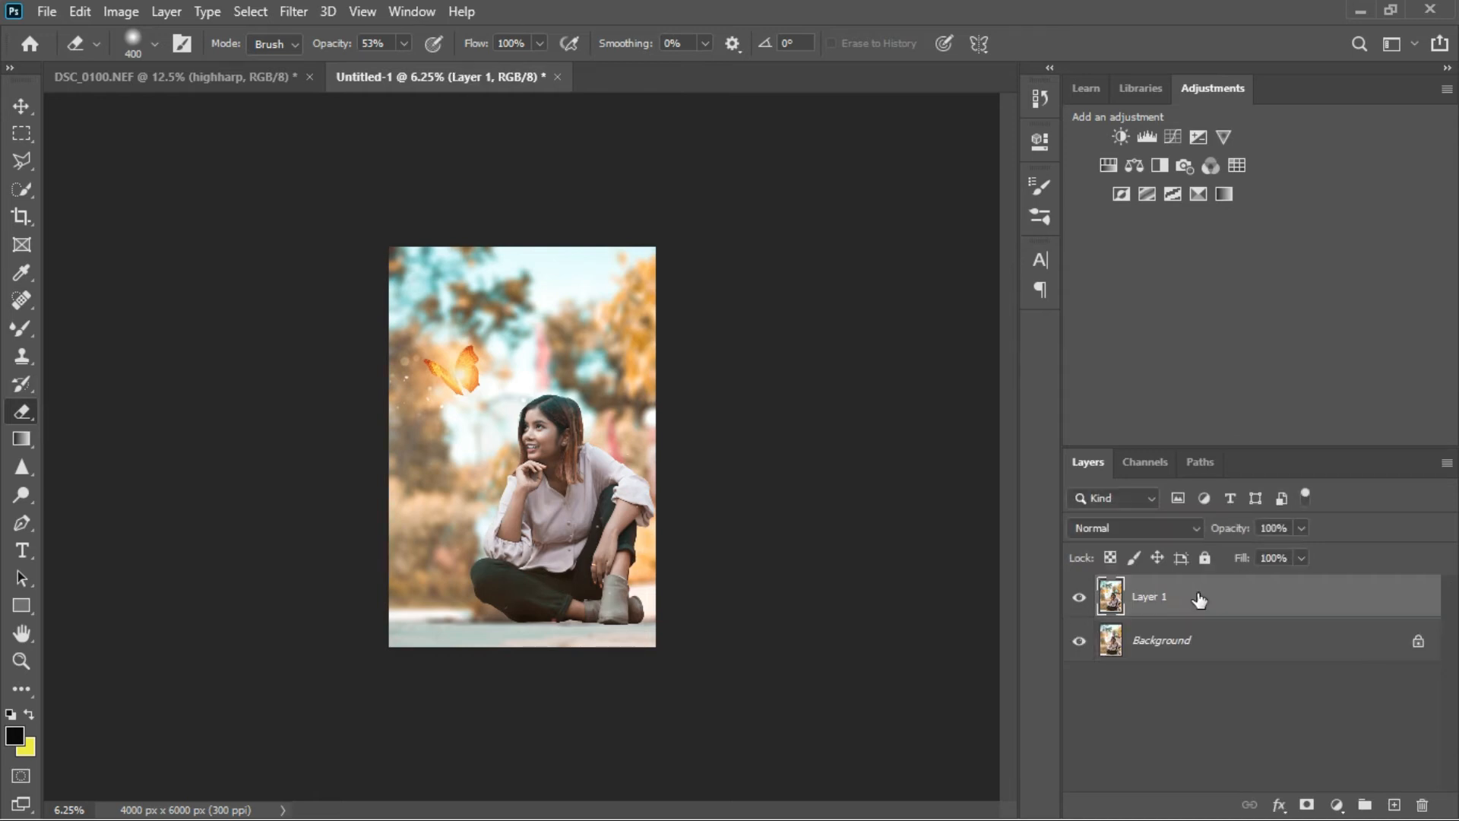
{"action": "key", "text": "ctrl+plus"}
{"action": "key", "text": "ctrl+plus"}
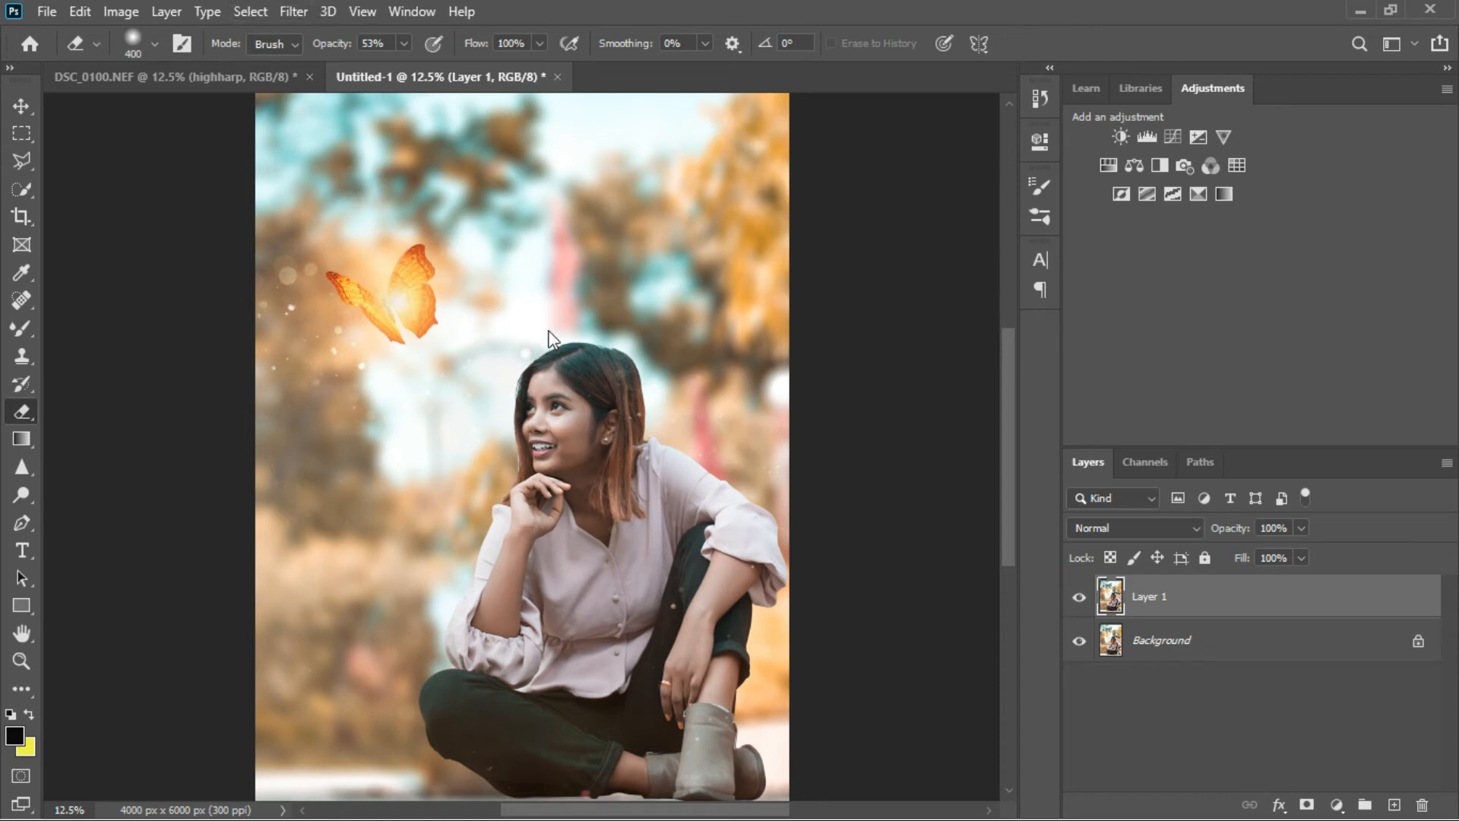
- Start a Camera Raw filter on the duplicated layer, setting the Oranges hue to -17 and the Oranges saturation to +10
{"action": "key", "text": "ctrl+shift+a"}
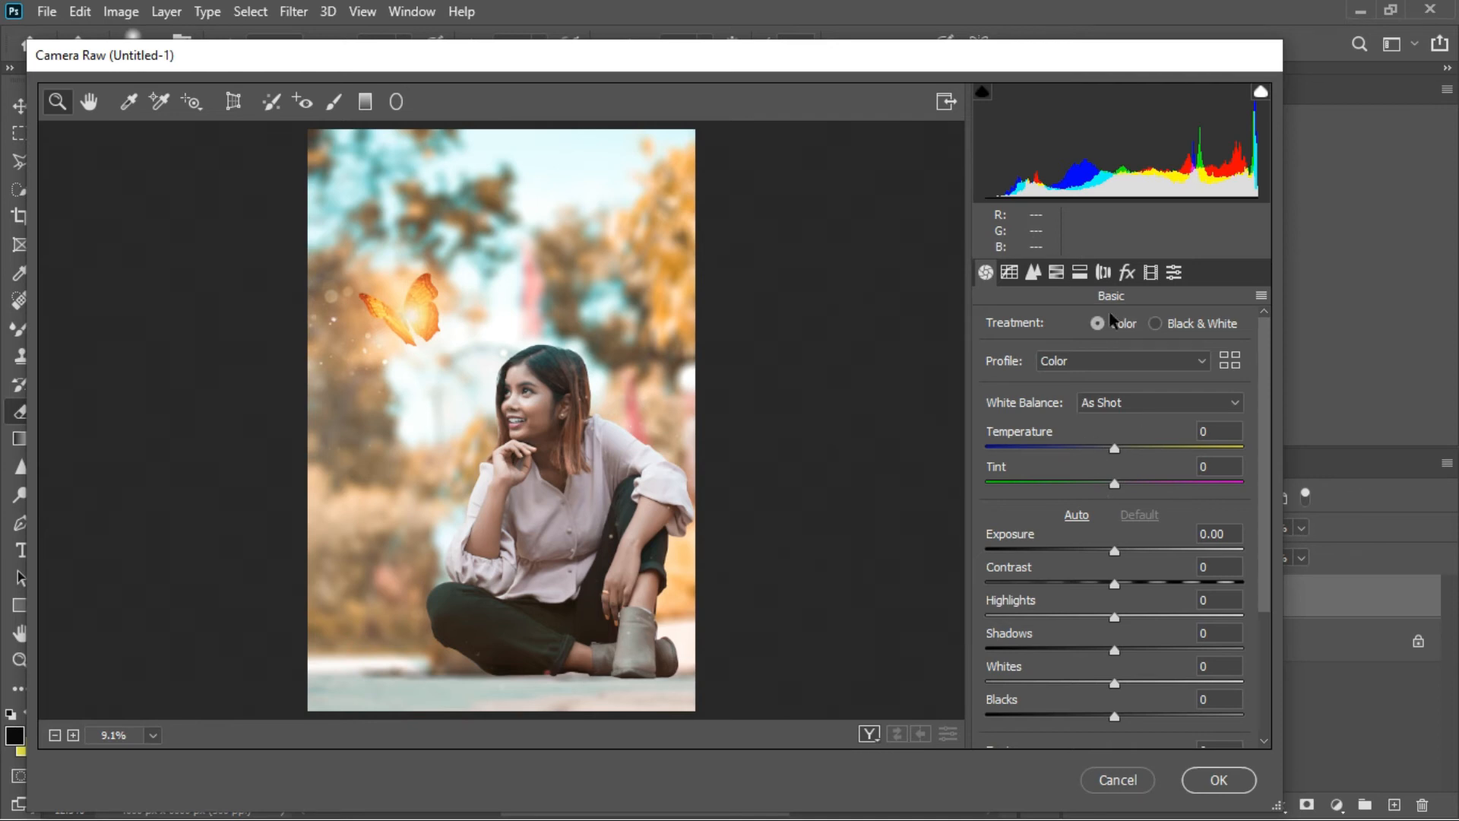
{"action": "left_click", "coordinate": [1056, 272]}
{"action": "mouse_move", "coordinate": [1097, 439]}
{"action": "left_mouse_down"}
{"action": "mouse_move", "coordinate": [1059, 443]}
{"action": "mouse_move", "coordinate": [1177, 449]}
{"action": "mouse_move", "coordinate": [1106, 452]}
{"action": "left_mouse_up"}
{"action": "left_click", "coordinate": [1022, 335]}
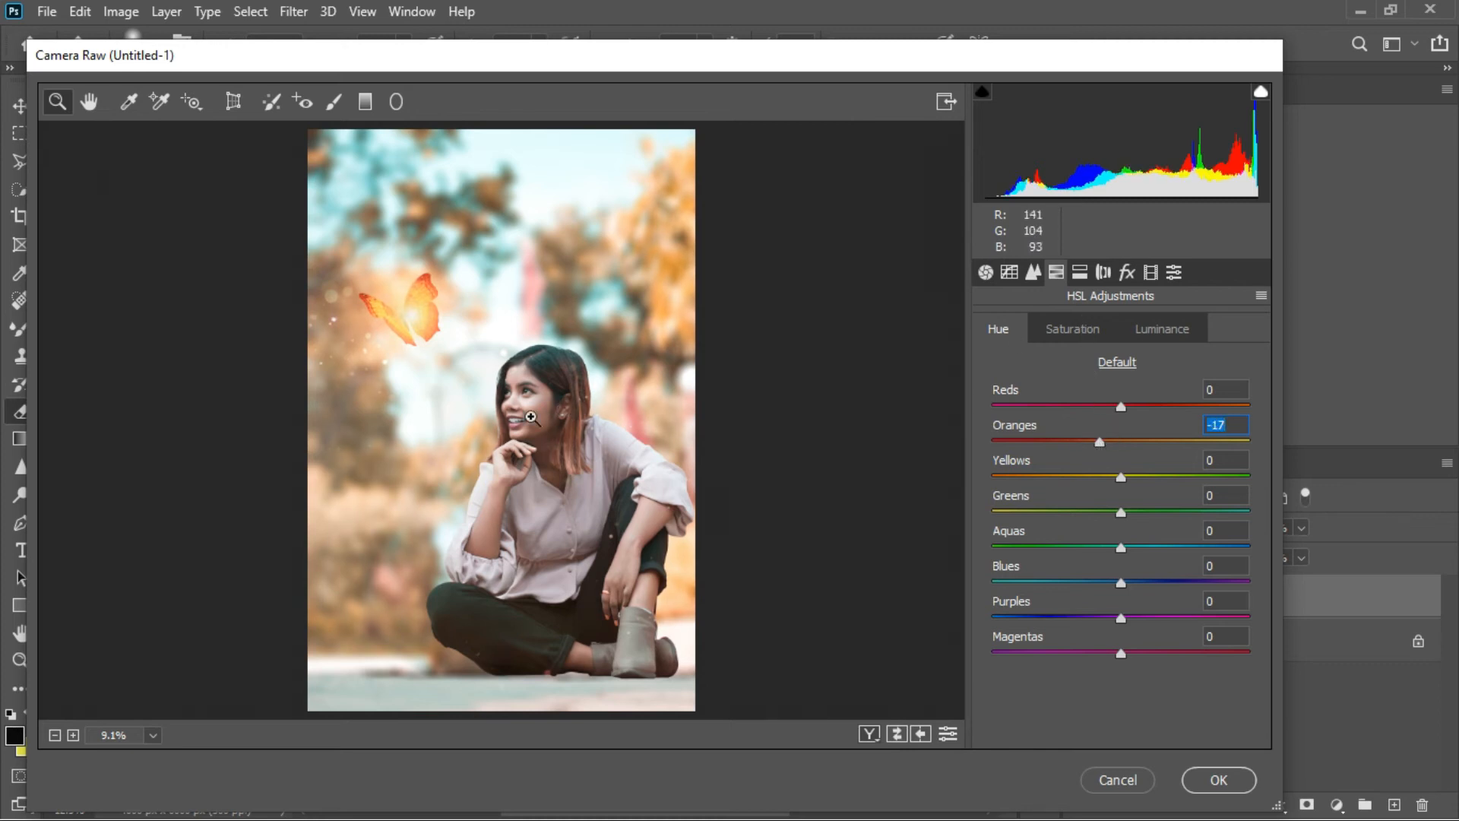
{"action": "left_click", "coordinate": [1087, 330]}
{"action": "left_click_drag", "start_coordinate": [1145, 439], "coordinate": [1124, 442]}
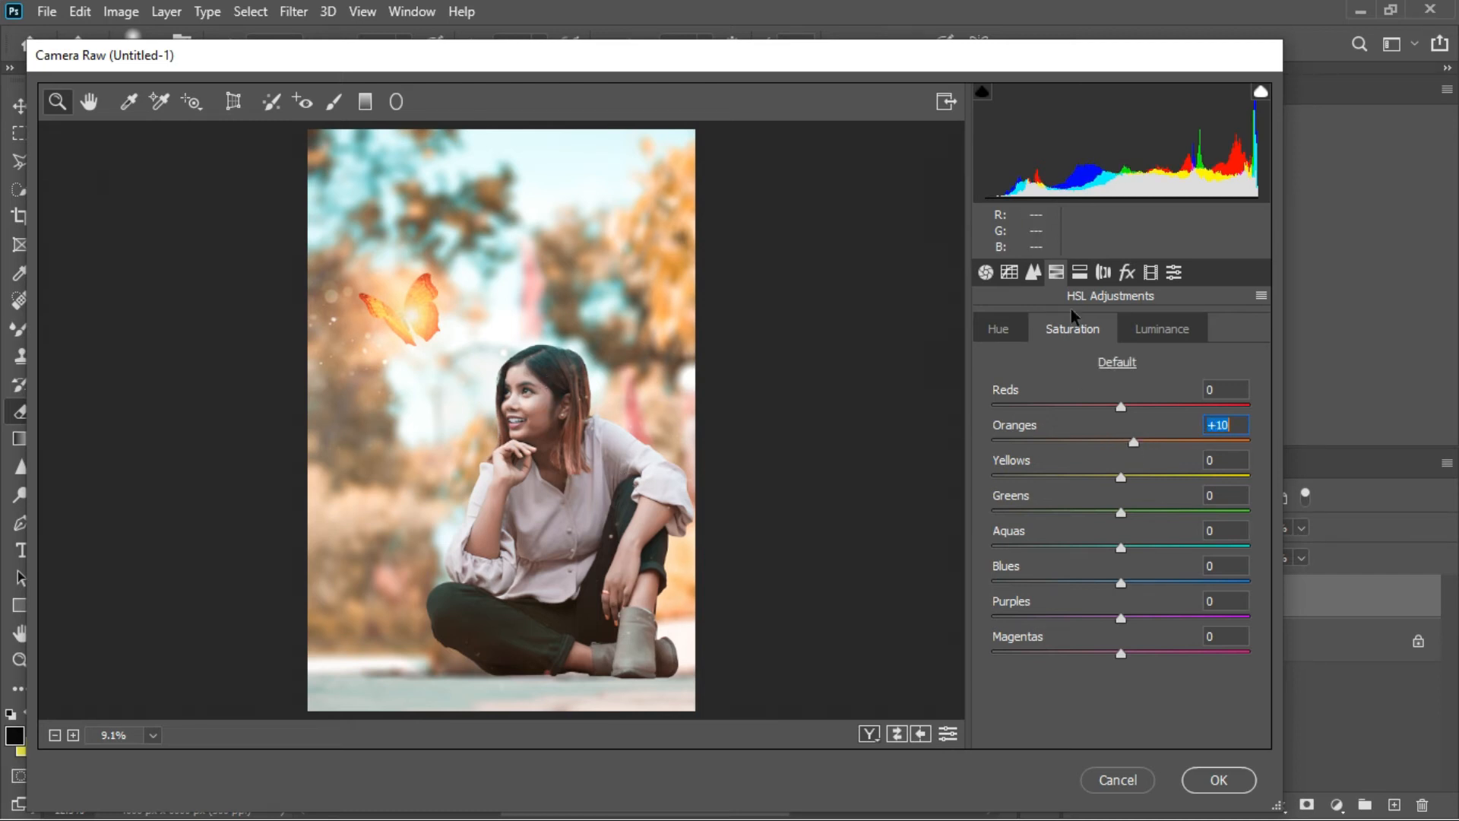
- Add a lens vignette with amount -100 and midpoint 35, and apply the Camera Raw filter
{"action": "left_click", "coordinate": [985, 274]}
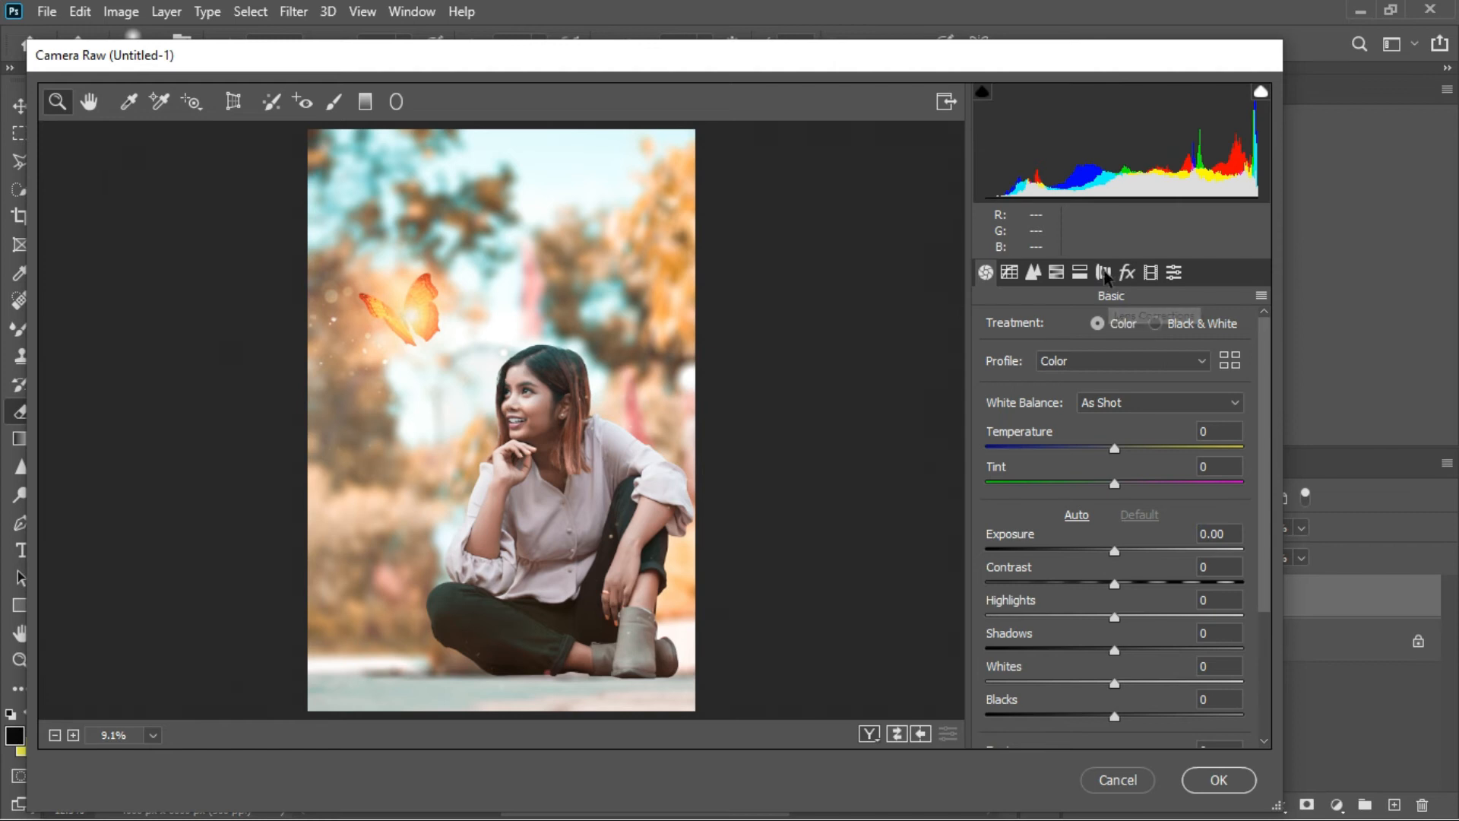
{"action": "left_click", "coordinate": [1102, 278]}
{"action": "scroll", "coordinate": [1082, 666], "scroll_direction": "down", "scroll_amount": 1}
{"action": "left_click_drag", "start_coordinate": [1077, 659], "coordinate": [977, 660]}
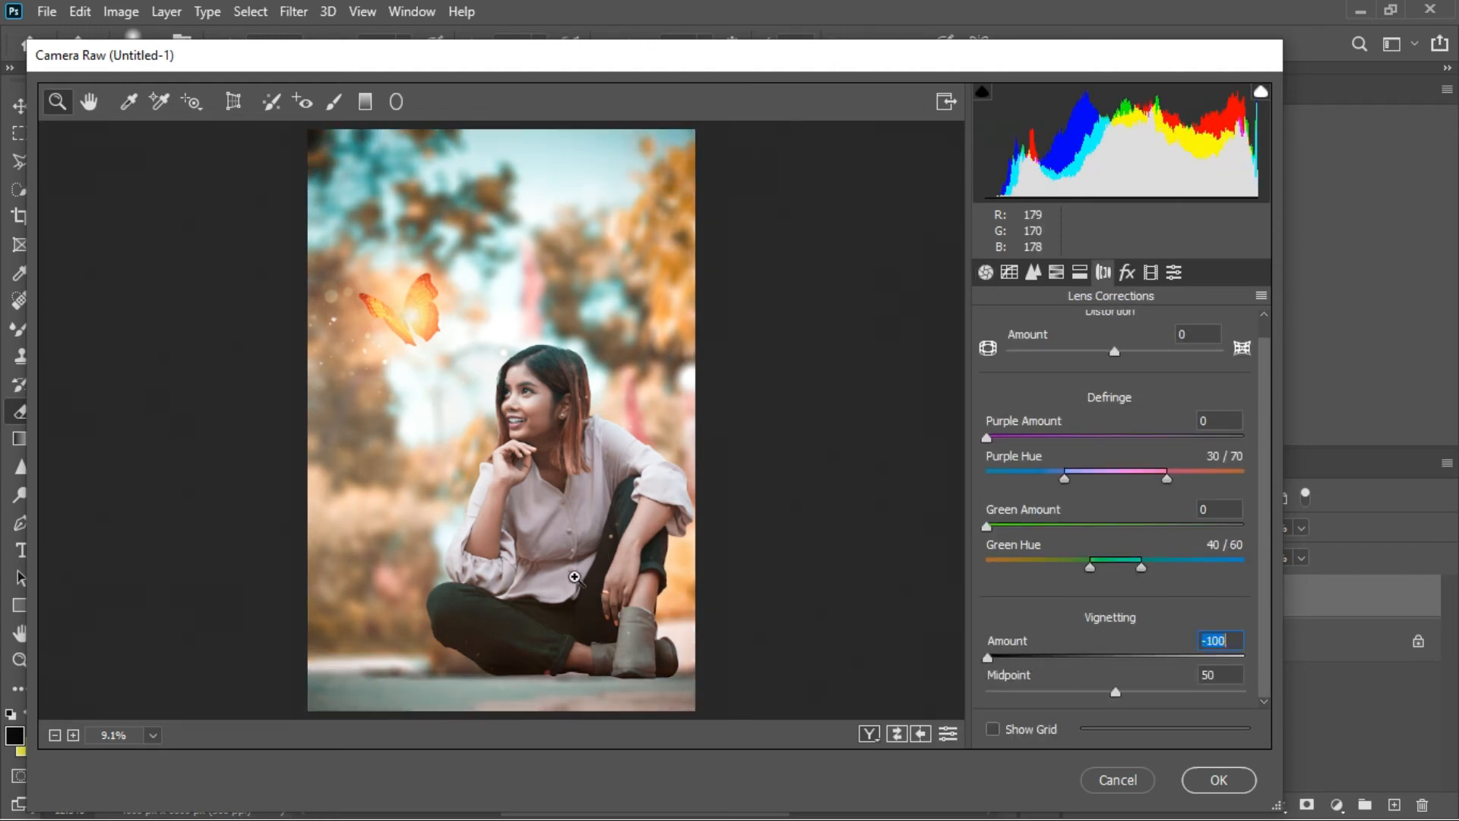
{"action": "left_click_drag", "start_coordinate": [1060, 693], "coordinate": [1040, 692]}
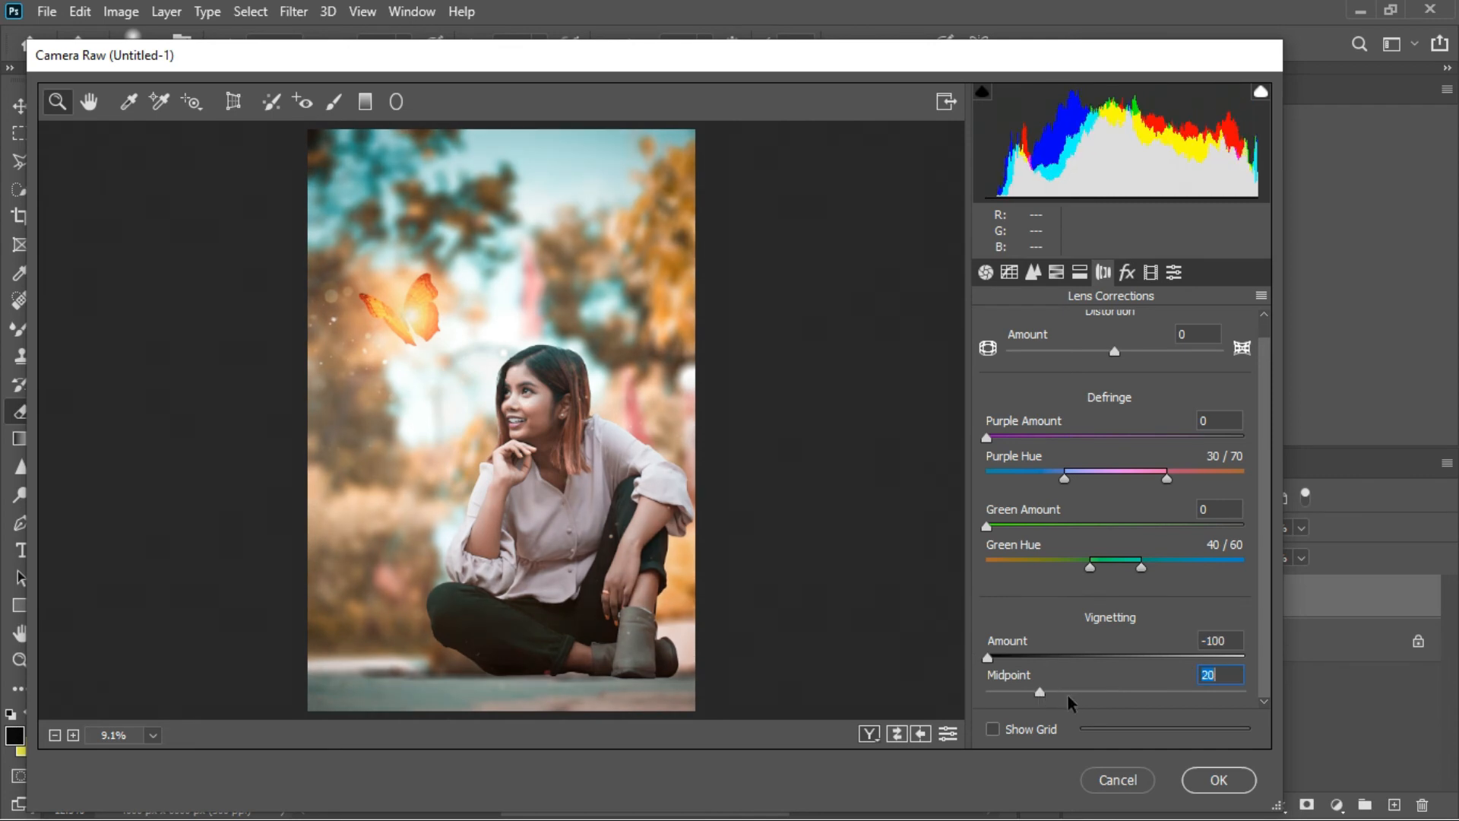
{"action": "left_click", "coordinate": [1067, 693]}
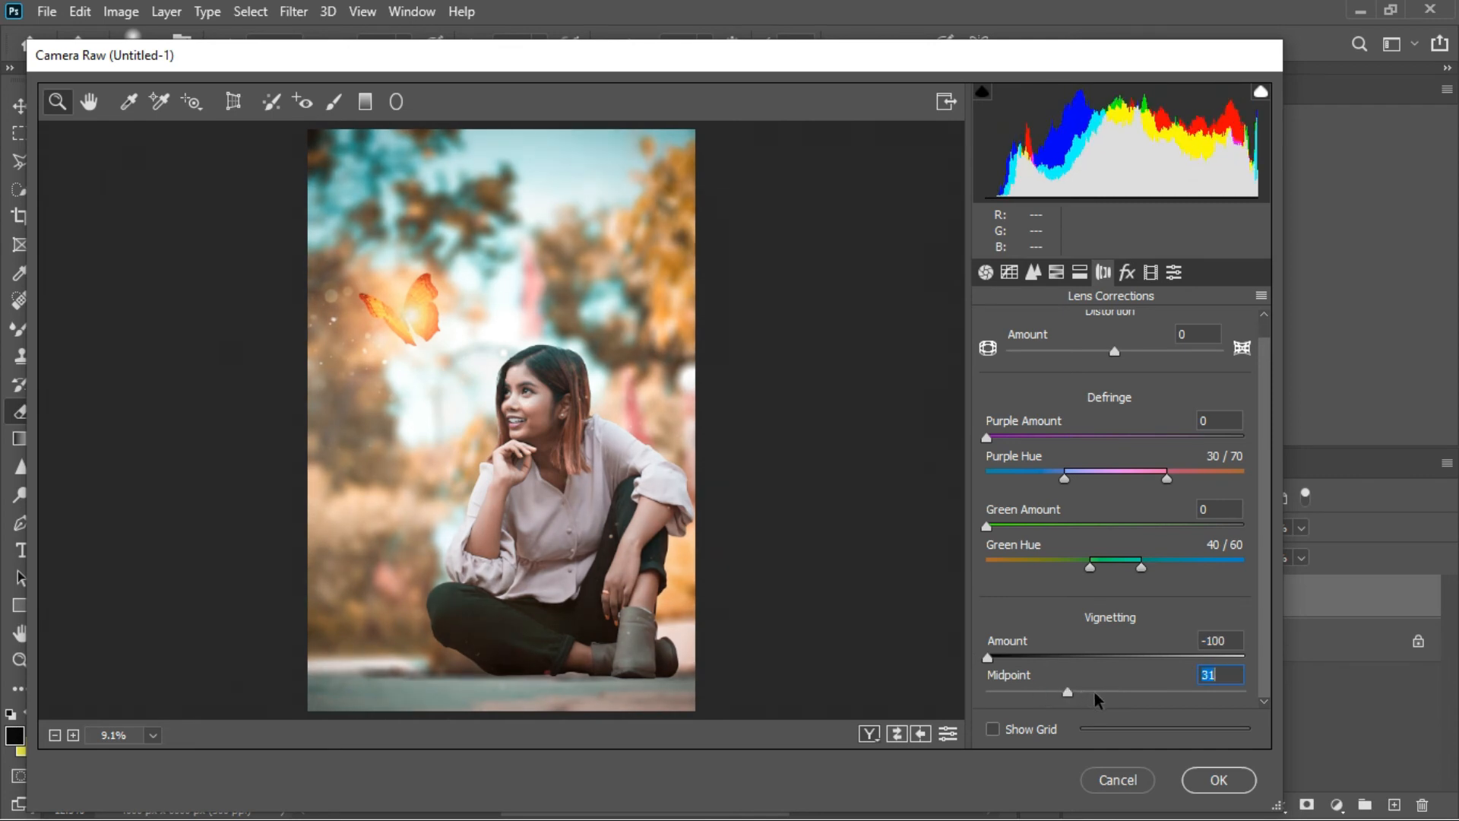
{"action": "left_click", "coordinate": [1095, 693]}
{"action": "left_click", "coordinate": [1077, 693]}
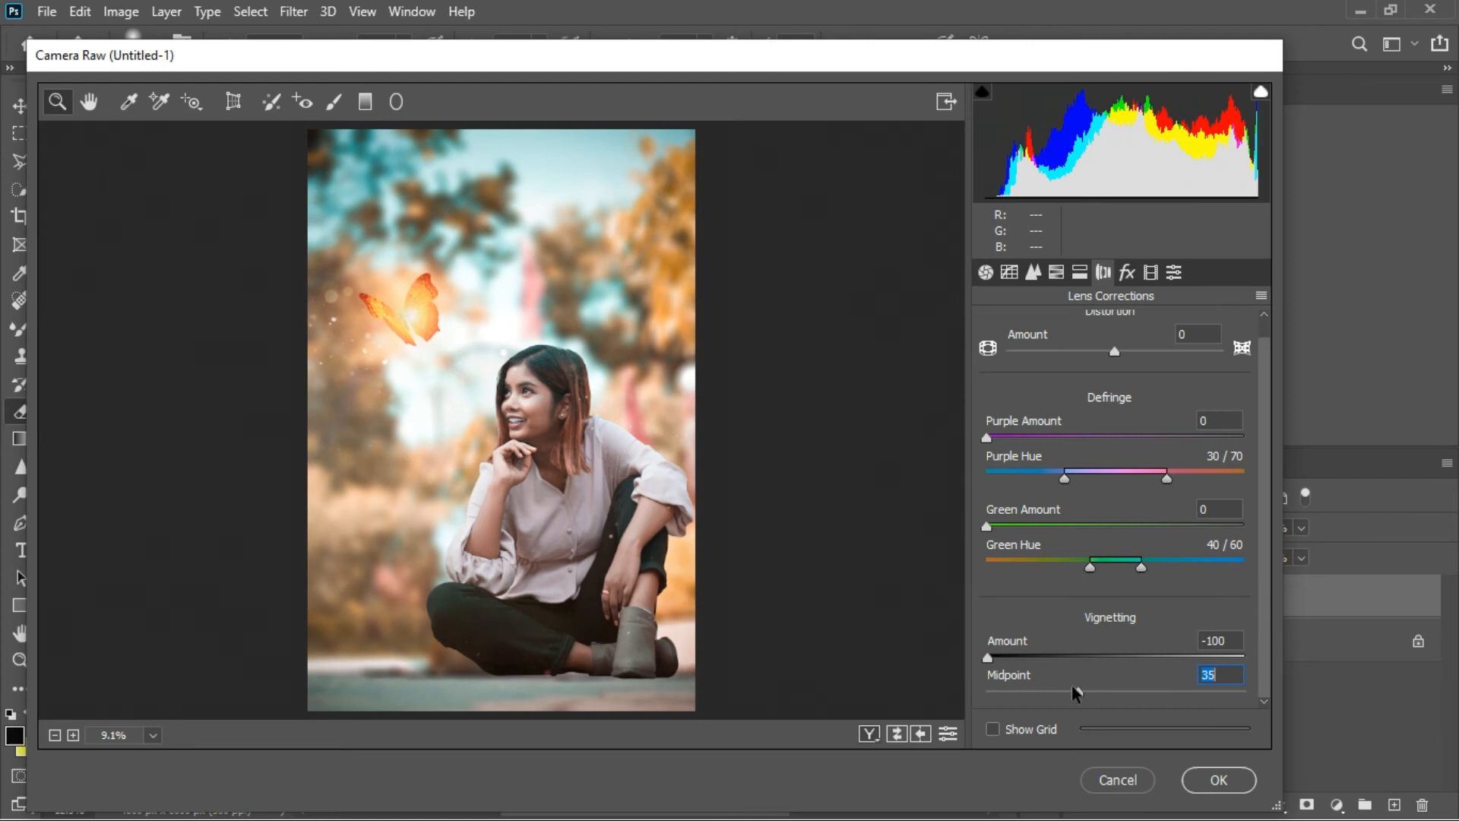
{"action": "left_click", "coordinate": [1218, 783]}
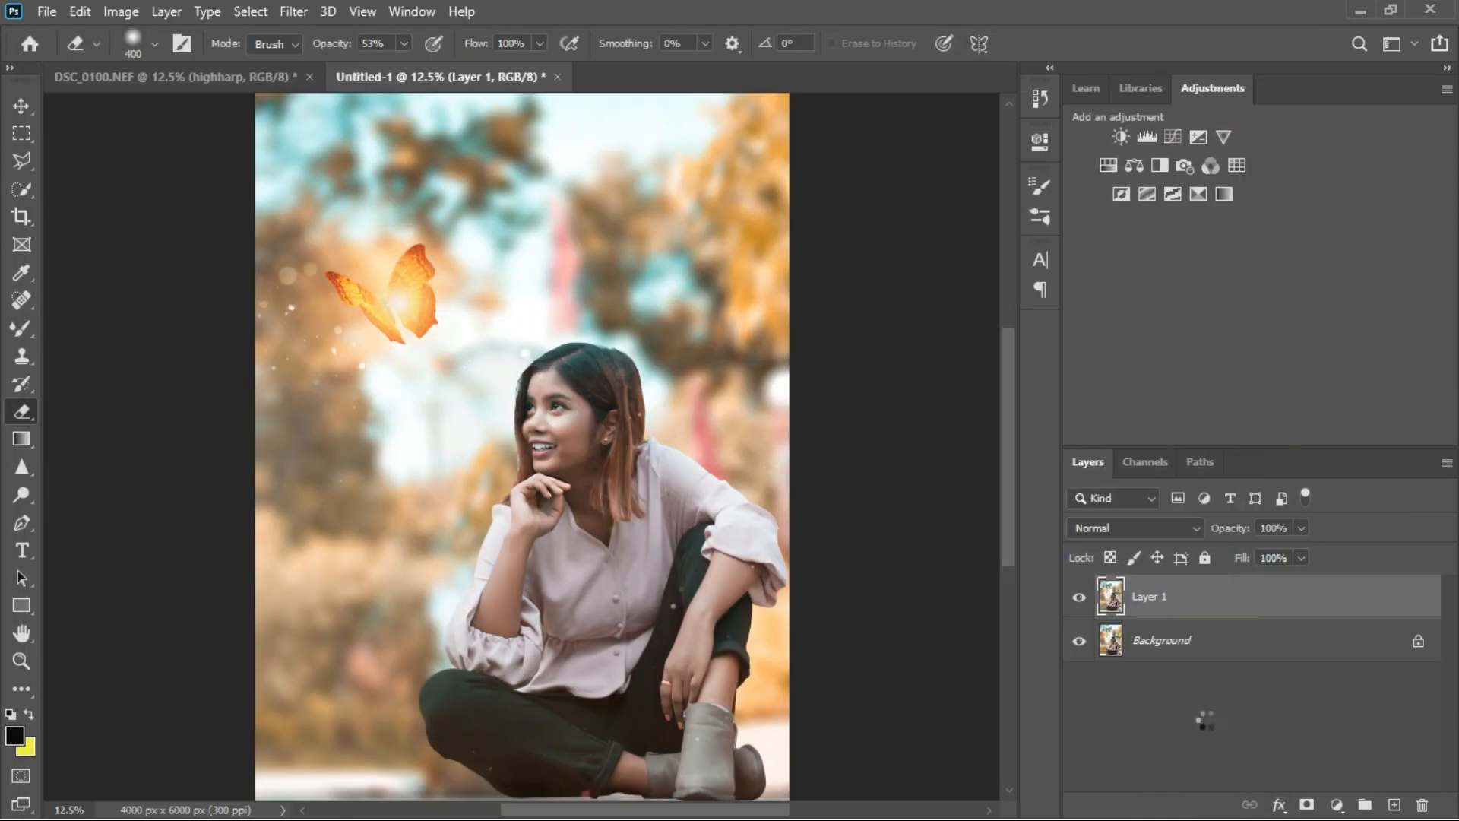
- Apply the Sharpen Edges filter to the duplicated layer
{"action": "mouse_move", "coordinate": [563, 494]}
{"action": "left_mouse_down"}
{"action": "mouse_move", "coordinate": [674, 431]}
{"action": "mouse_move", "coordinate": [749, 417]}
{"action": "mouse_move", "coordinate": [775, 380]}
{"action": "mouse_move", "coordinate": [661, 440]}
{"action": "left_mouse_up"}
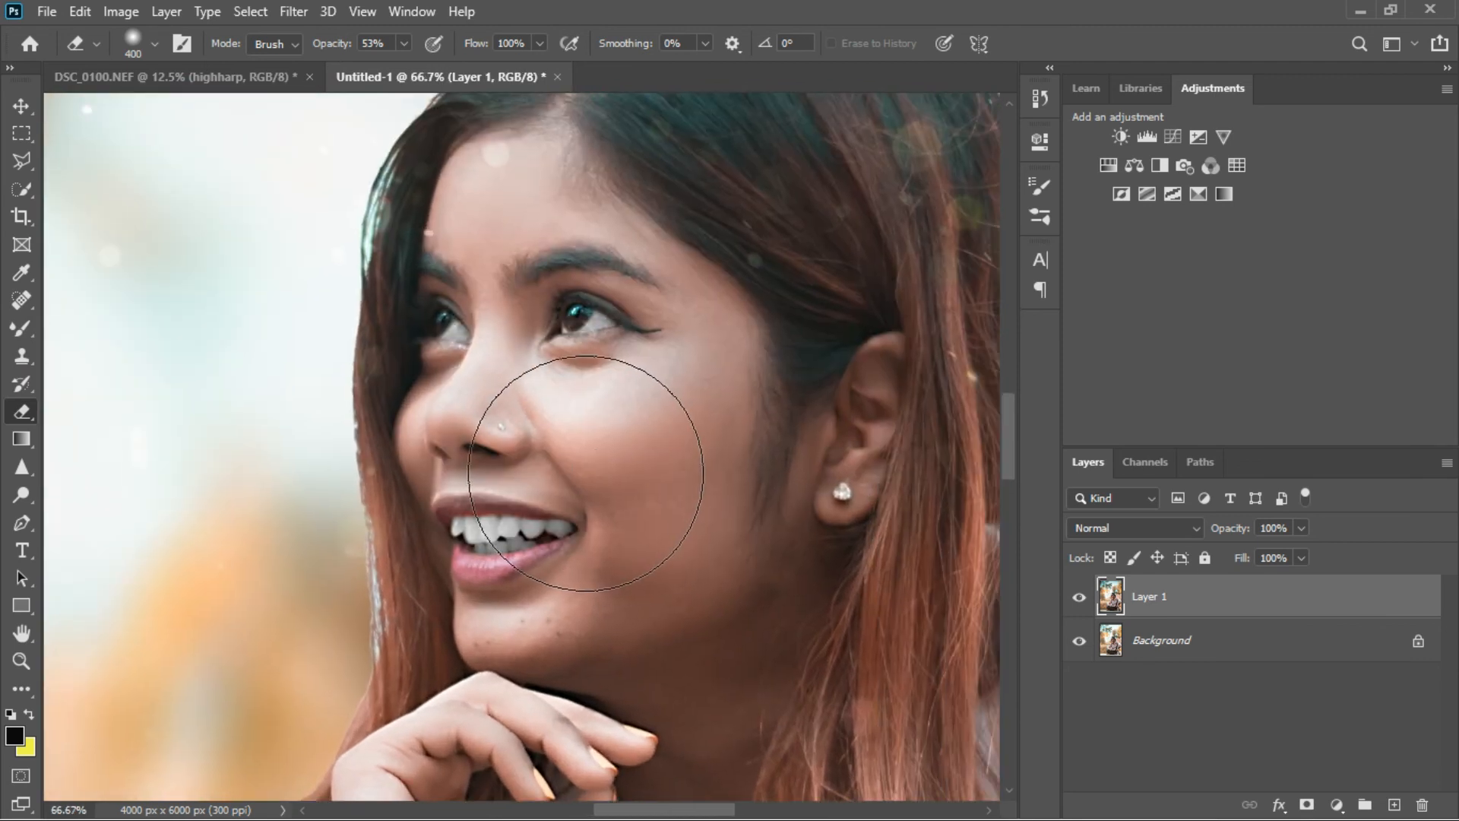
{"action": "key", "text": "ctrl+minus"}
{"action": "key", "text": "ctrl+minus"}
{"action": "key", "text": "ctrl+minus"}
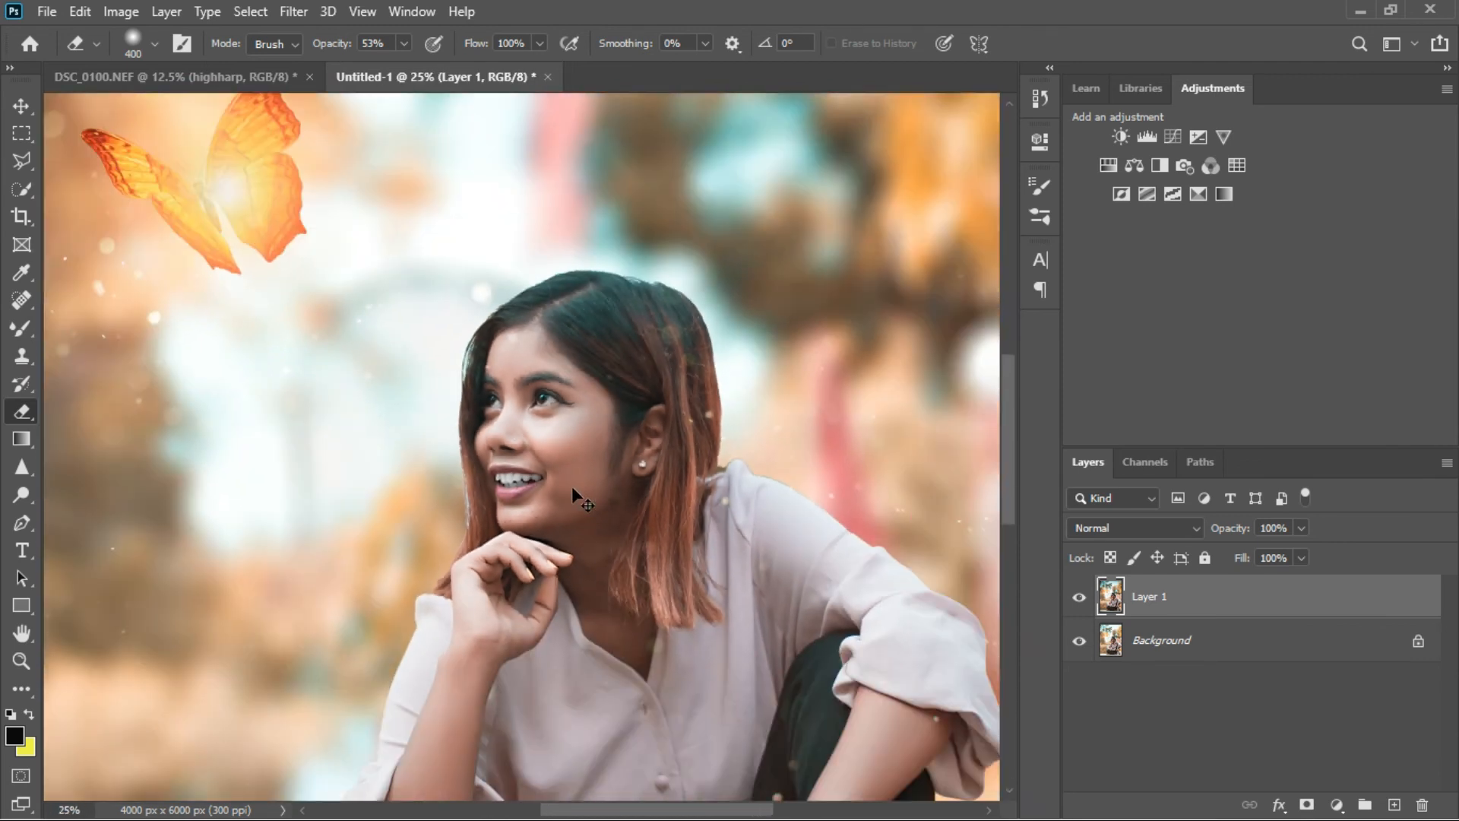
{"action": "key", "text": "ctrl+minus"}
{"action": "key", "text": "ctrl+minus"}
{"action": "key", "text": "ctrl+minus"}
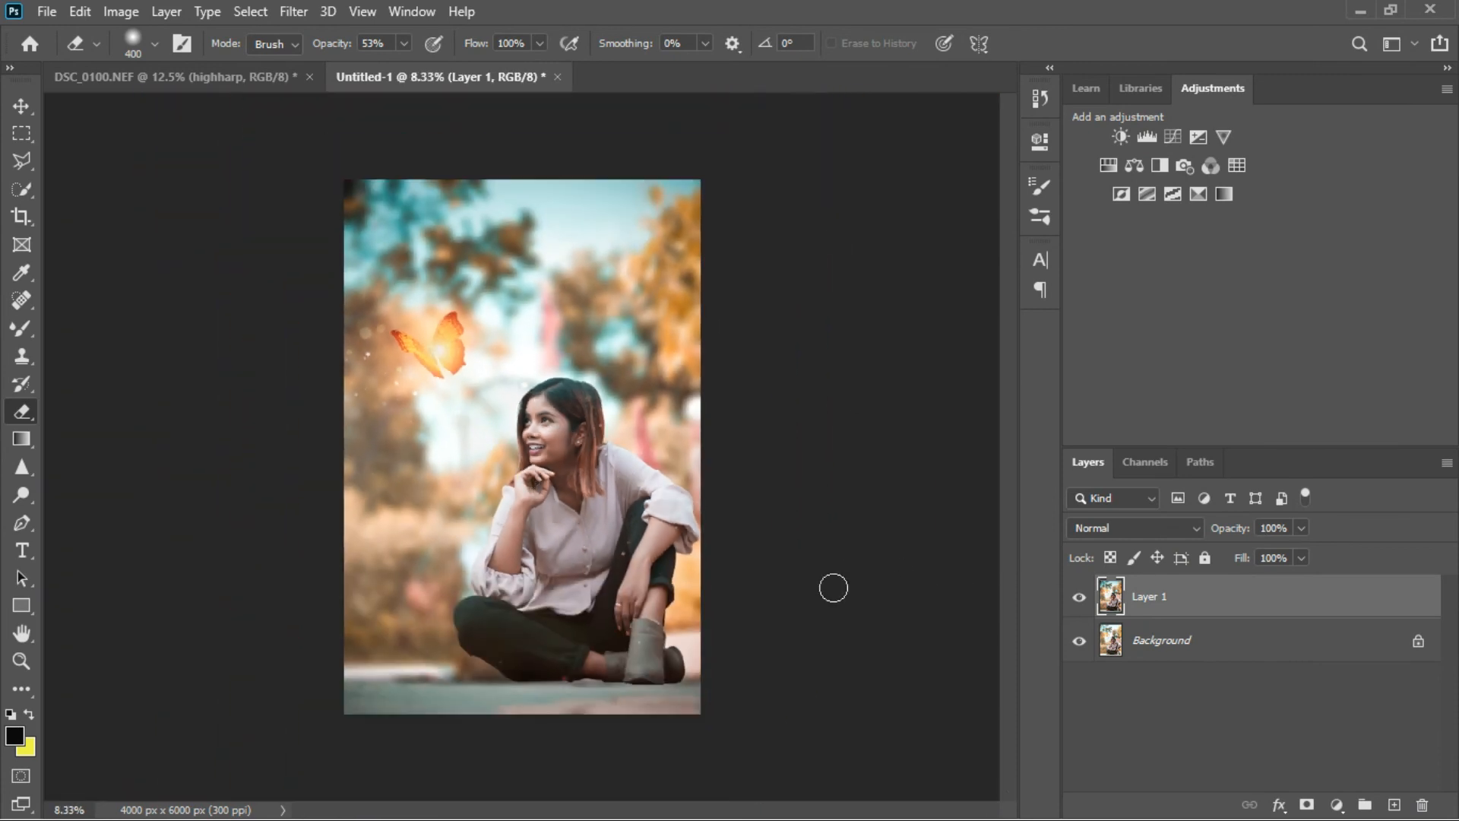
{"action": "left_click", "coordinate": [291, 12]}
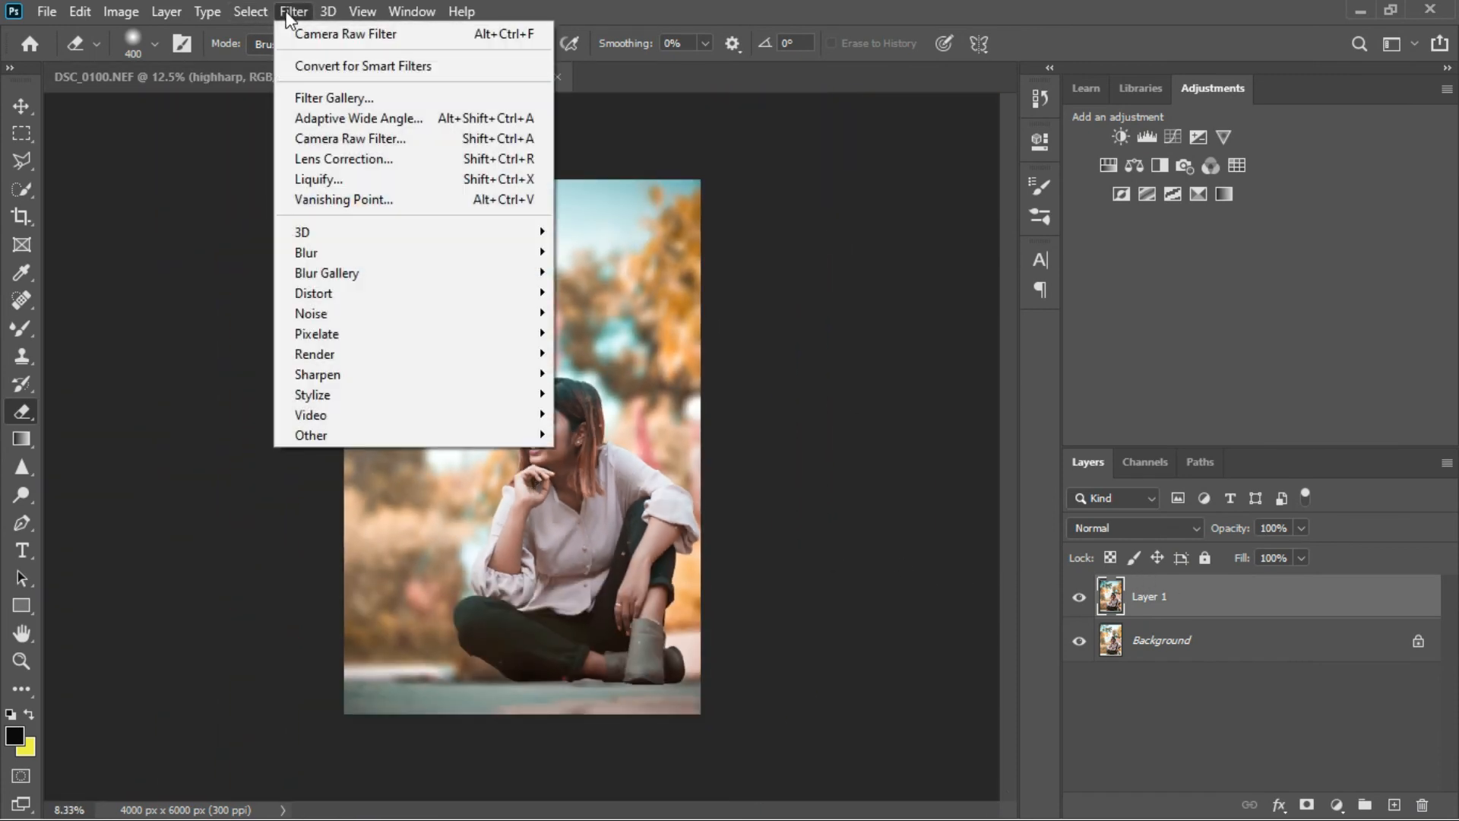
{"action": "mouse_move", "coordinate": [400, 377]}
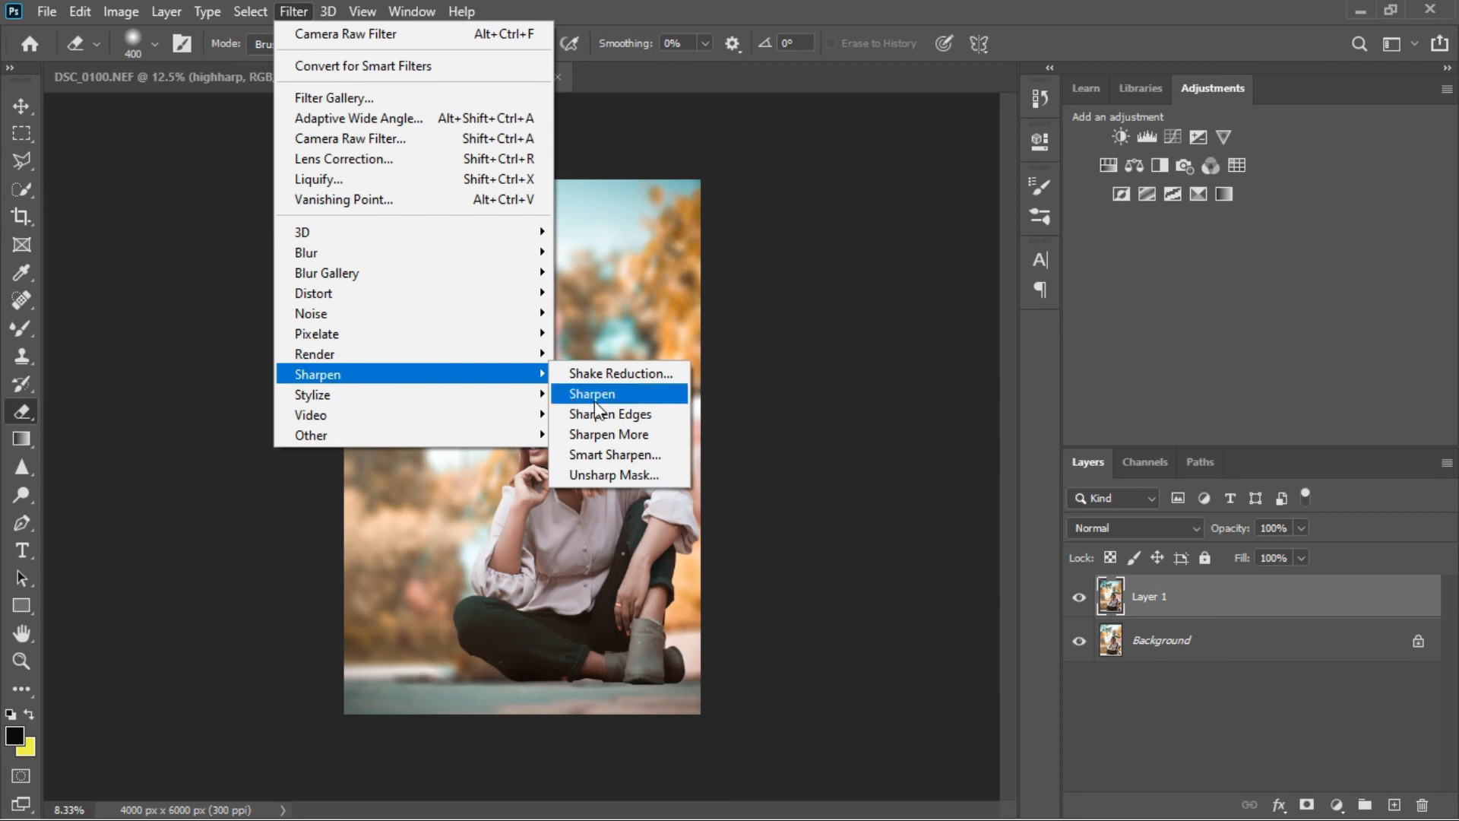
{"action": "left_click", "coordinate": [626, 422]}
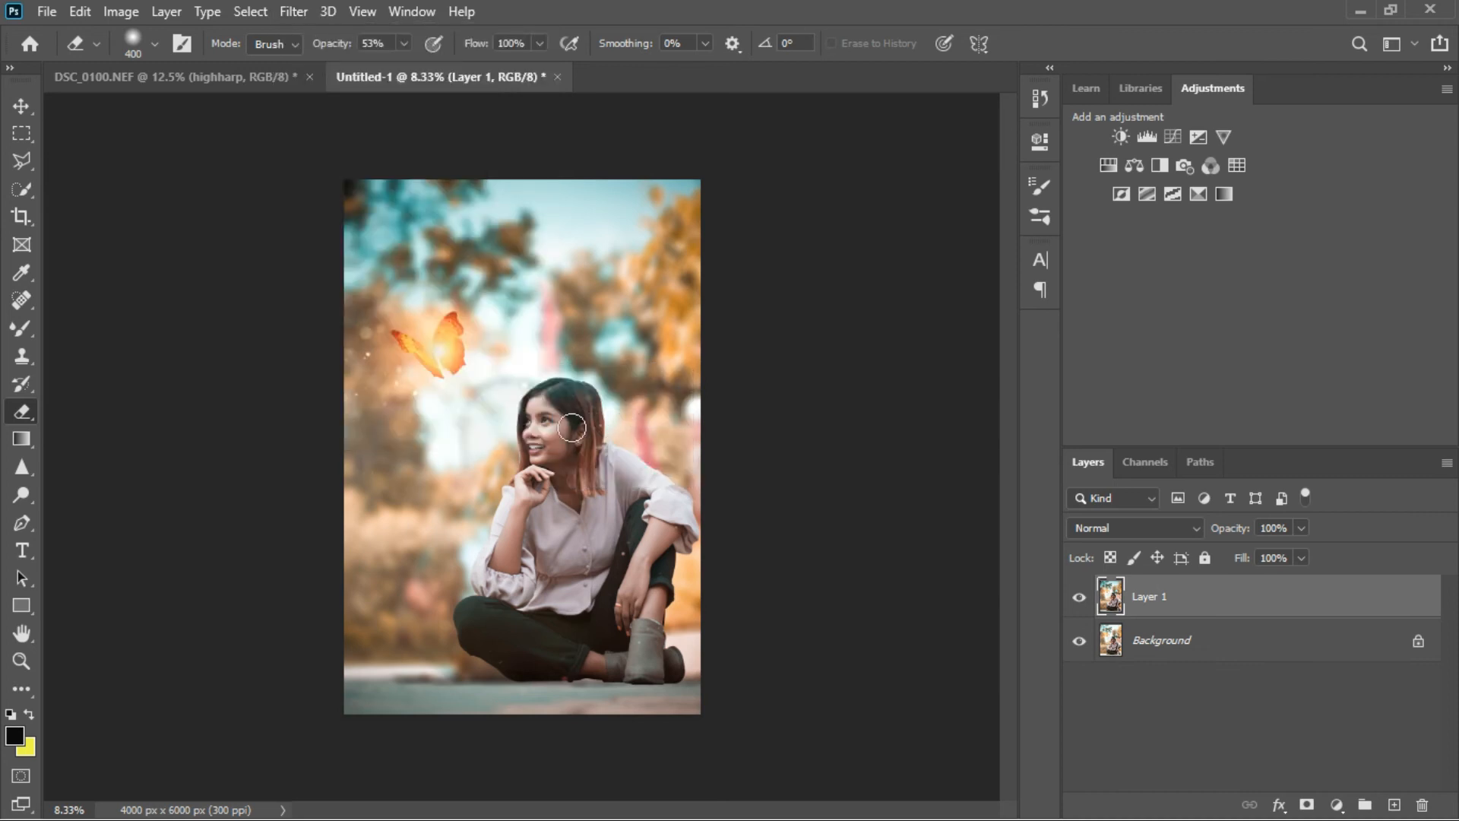
- Sharpen the butterfly's wings on the duplicated layer with the Sharpen tool at 17% strength and brush size 250
{"action": "scroll", "coordinate": [556, 428], "scroll_direction": "up", "scroll_amount": 3}
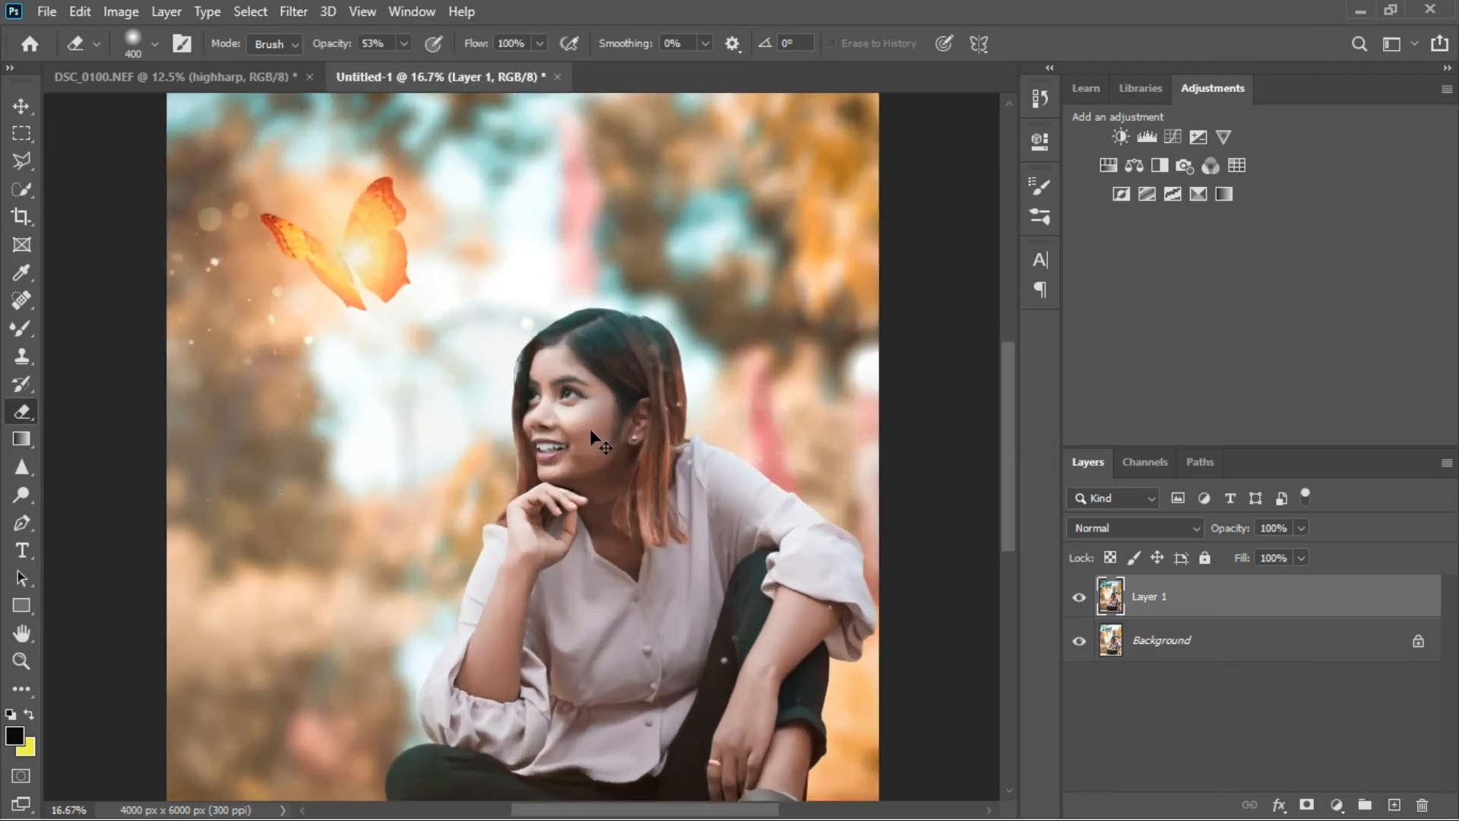
{"action": "scroll", "coordinate": [513, 400], "scroll_direction": "down", "scroll_amount": 3}
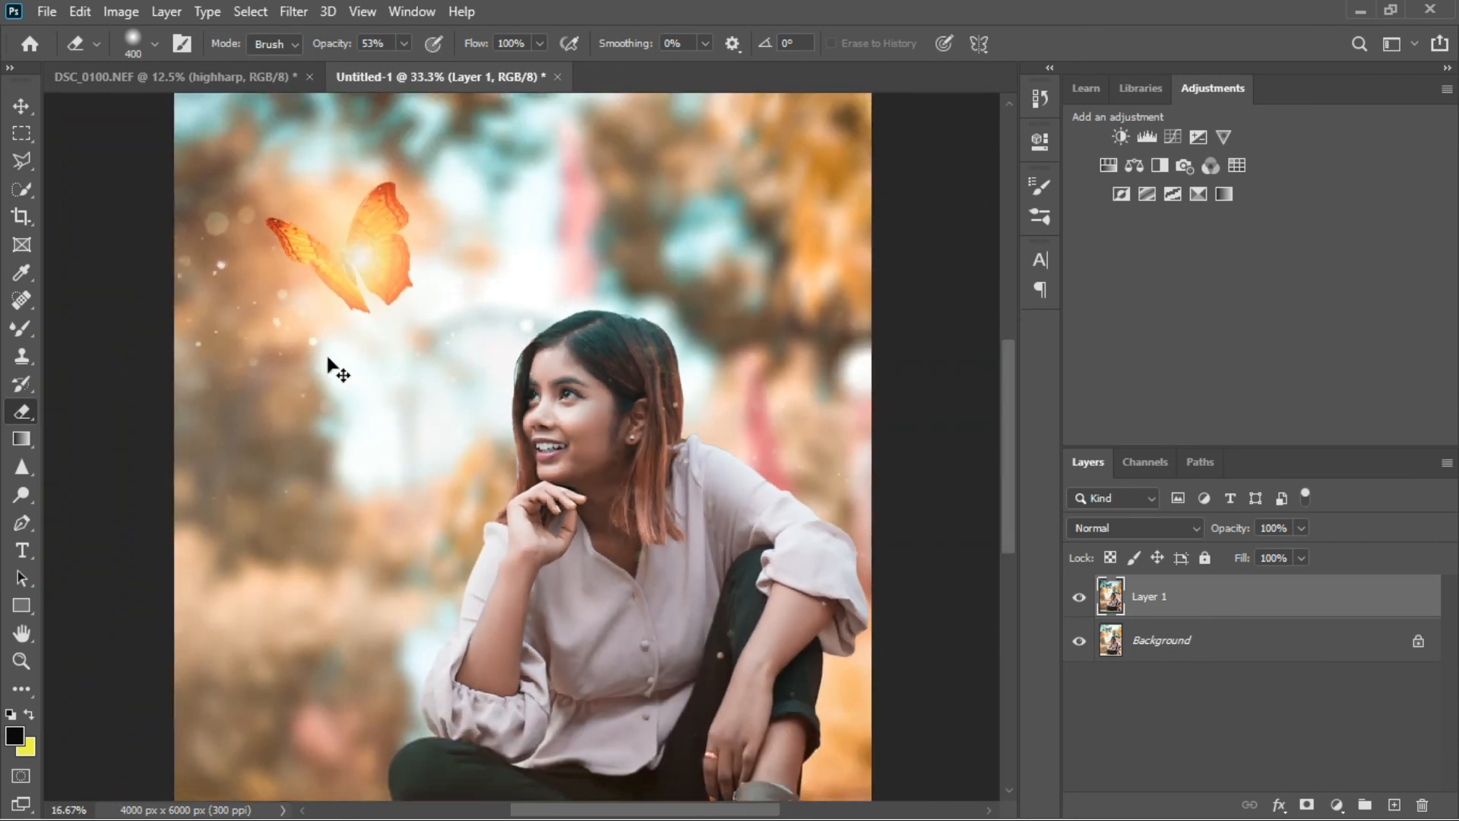
{"action": "left_click", "coordinate": [20, 467]}
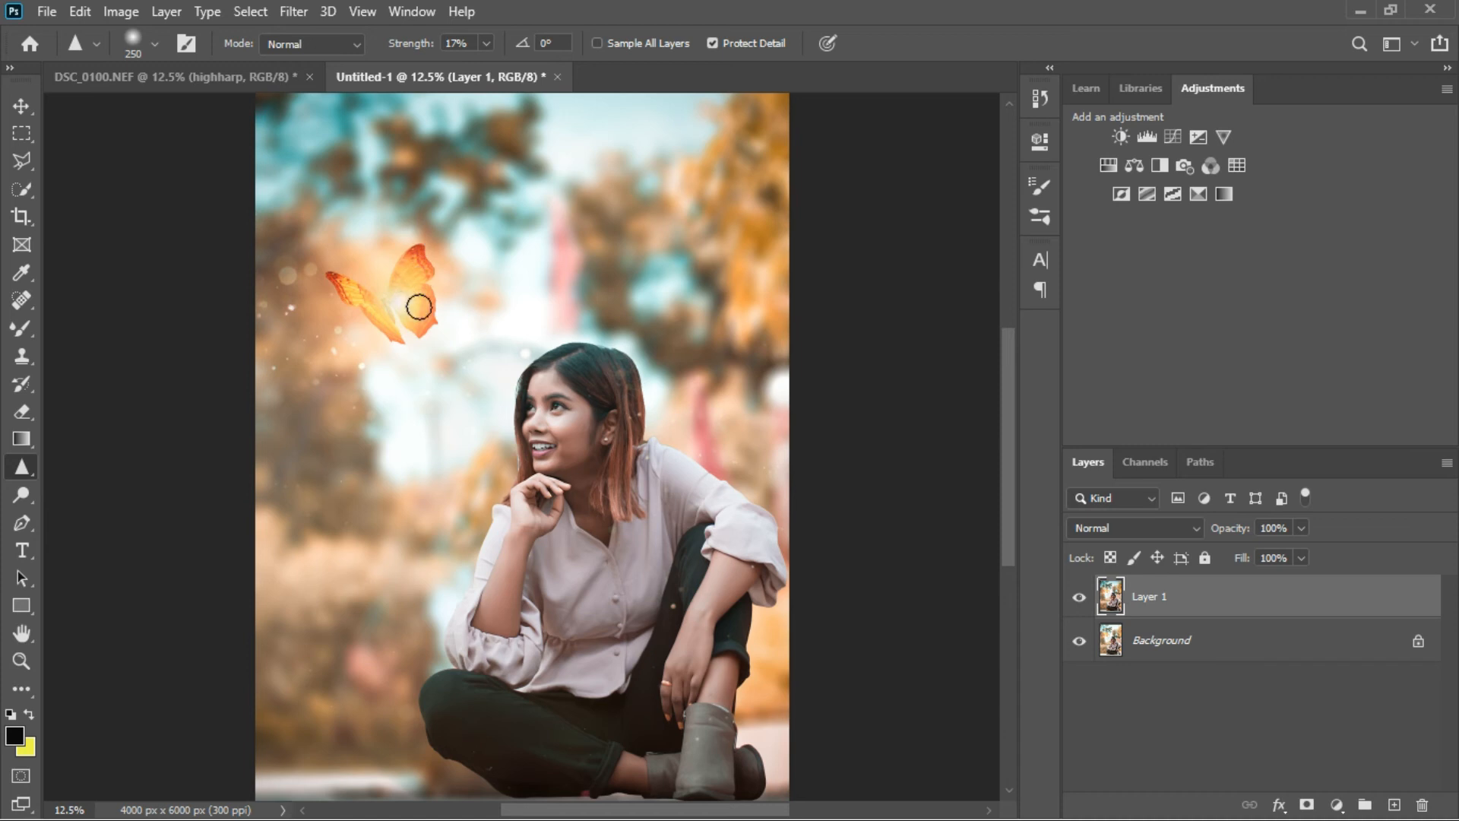
{"action": "mouse_move", "coordinate": [366, 289]}
{"action": "left_mouse_down"}
{"action": "mouse_move", "coordinate": [400, 338]}
{"action": "mouse_move", "coordinate": [389, 296]}
{"action": "mouse_move", "coordinate": [413, 252]}
{"action": "mouse_move", "coordinate": [432, 293]}
{"action": "mouse_move", "coordinate": [412, 329]}
{"action": "mouse_move", "coordinate": [337, 279]}
{"action": "mouse_move", "coordinate": [430, 271]}
{"action": "left_mouse_up"}
- Compare the butterfly and portrait before and after the edits by toggling the visibility of Layer 1, leaving it visible
{"action": "scroll", "coordinate": [401, 352], "scroll_direction": "up", "scroll_amount": 4}
{"action": "left_click_drag", "start_coordinate": [262, 218], "coordinate": [575, 494]}
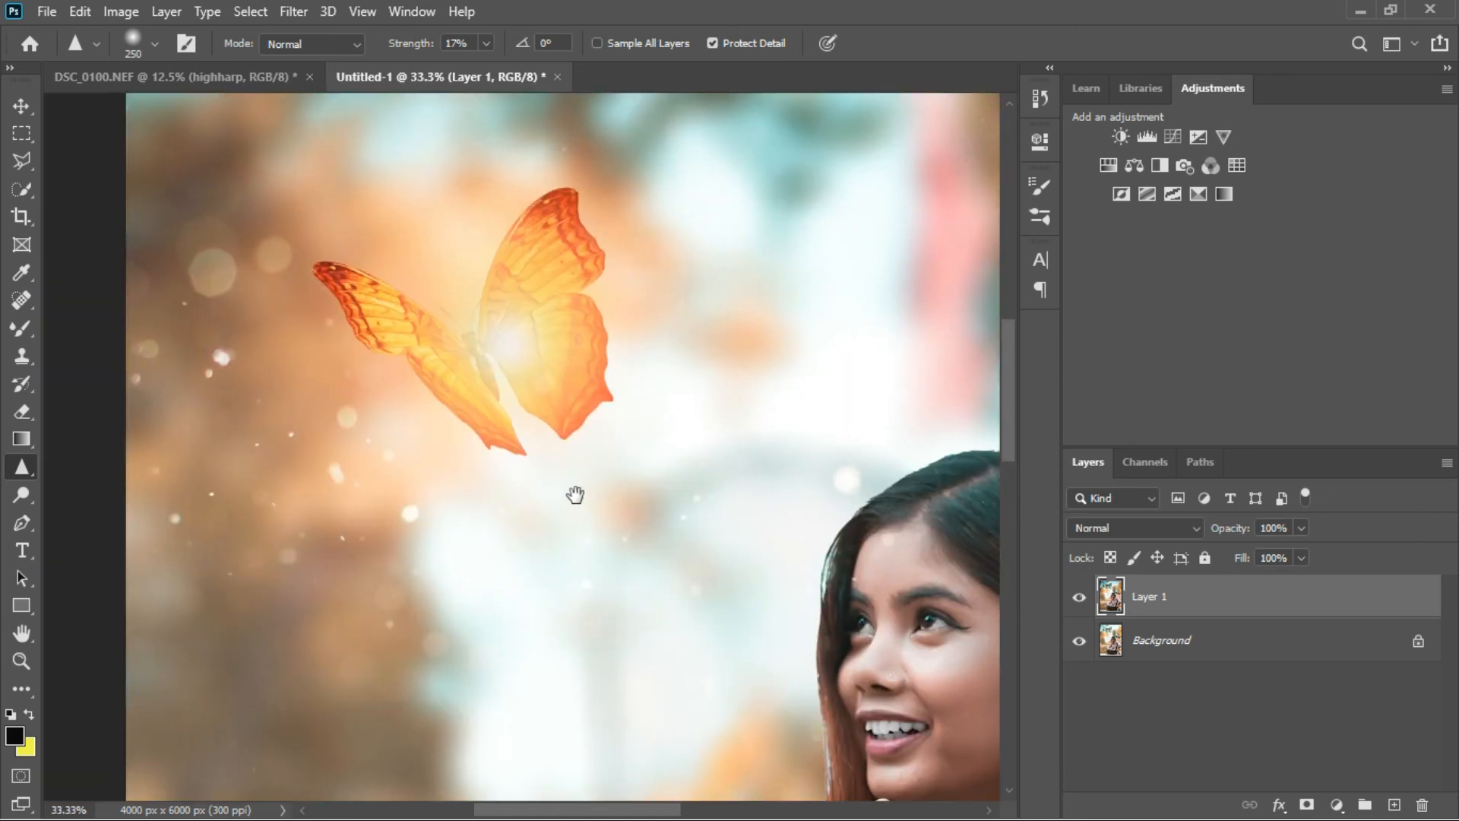
{"action": "left_click", "coordinate": [1079, 599]}
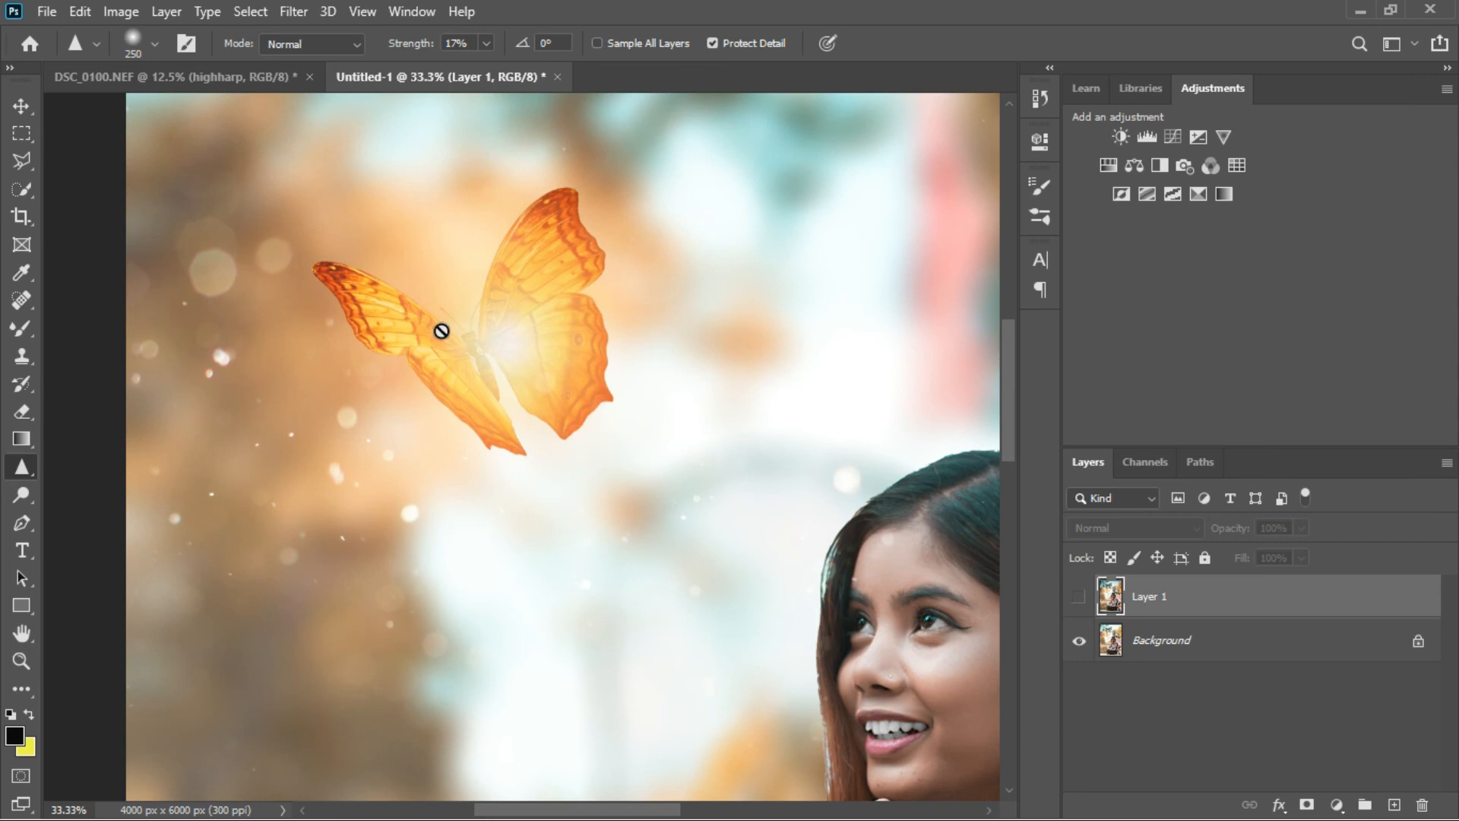
{"action": "left_click", "coordinate": [1079, 597]}
{"action": "left_click", "coordinate": [1080, 597]}
{"action": "left_click", "coordinate": [1080, 597]}
{"action": "scroll", "coordinate": [810, 556], "scroll_direction": "down", "scroll_amount": 4}
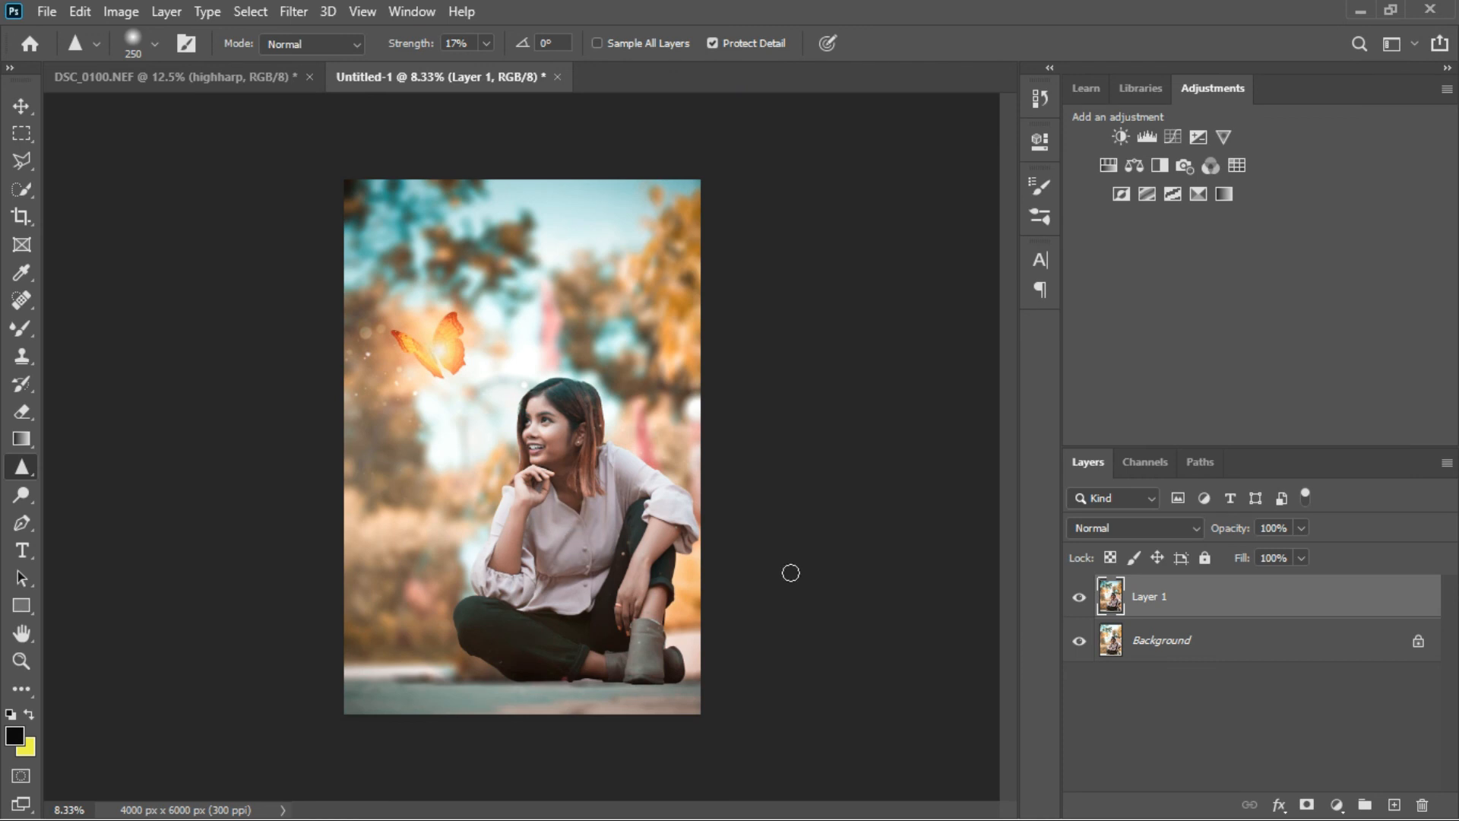
- Export the finished image as a PNG at 4000 x 6000 px and 100% scale with transparency and sRGB conversion
{"action": "left_click", "coordinate": [47, 11]}
{"action": "mouse_move", "coordinate": [84, 322]}
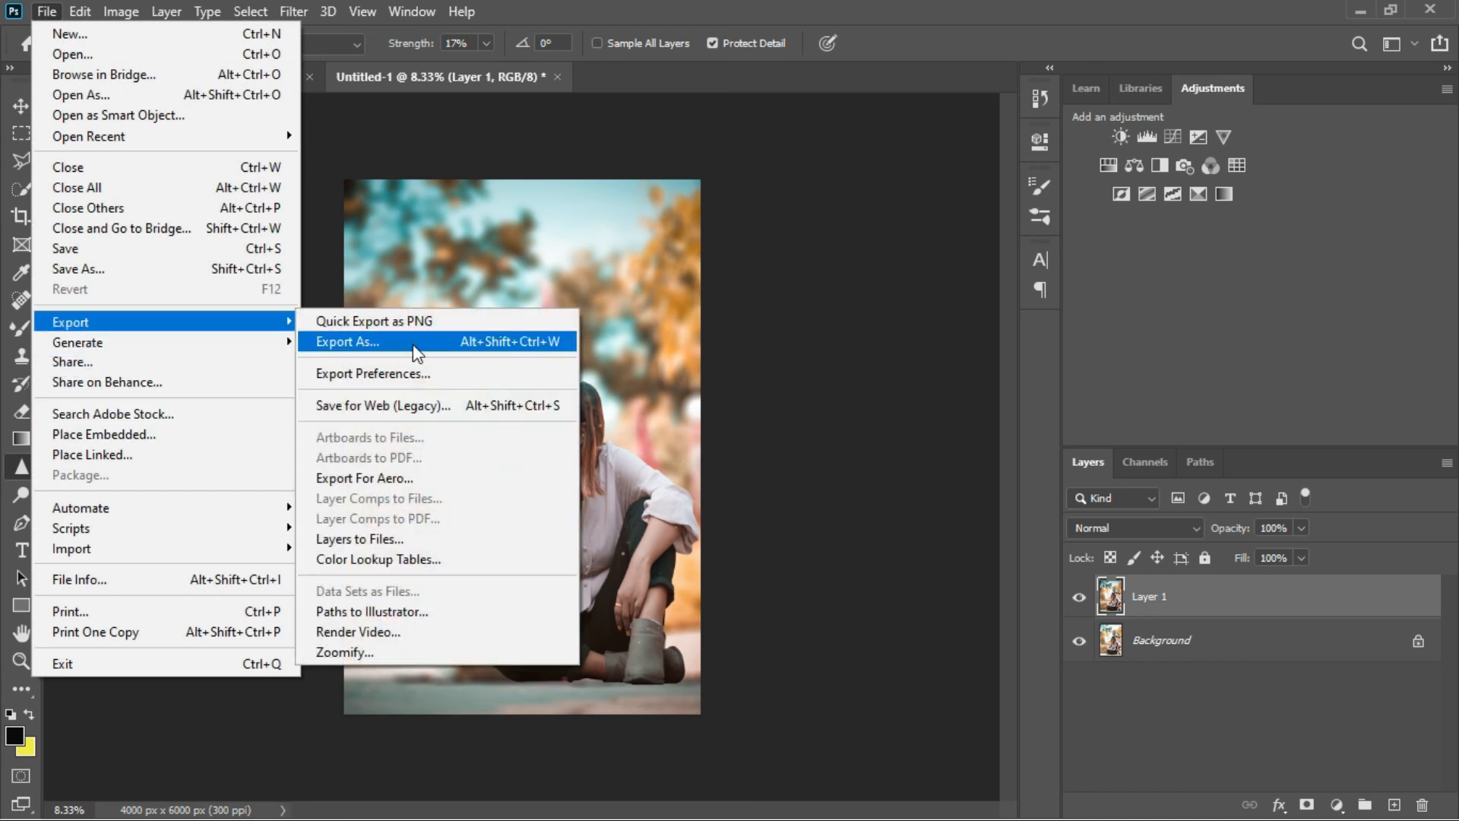
{"action": "left_click", "coordinate": [412, 341]}
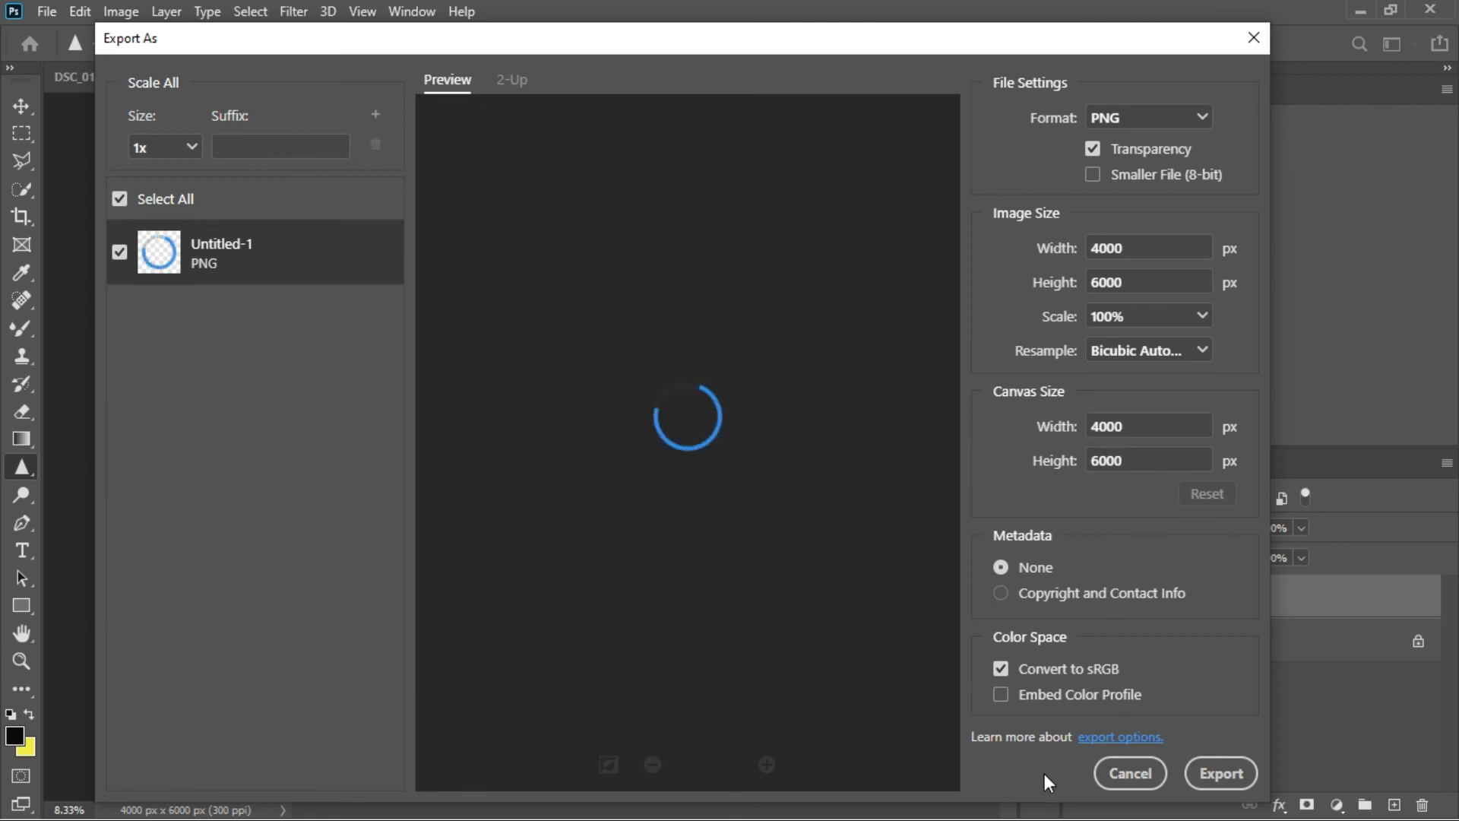
{"action": "key", "text": "super"}
{"action": "left_click", "coordinate": [1056, 612]}
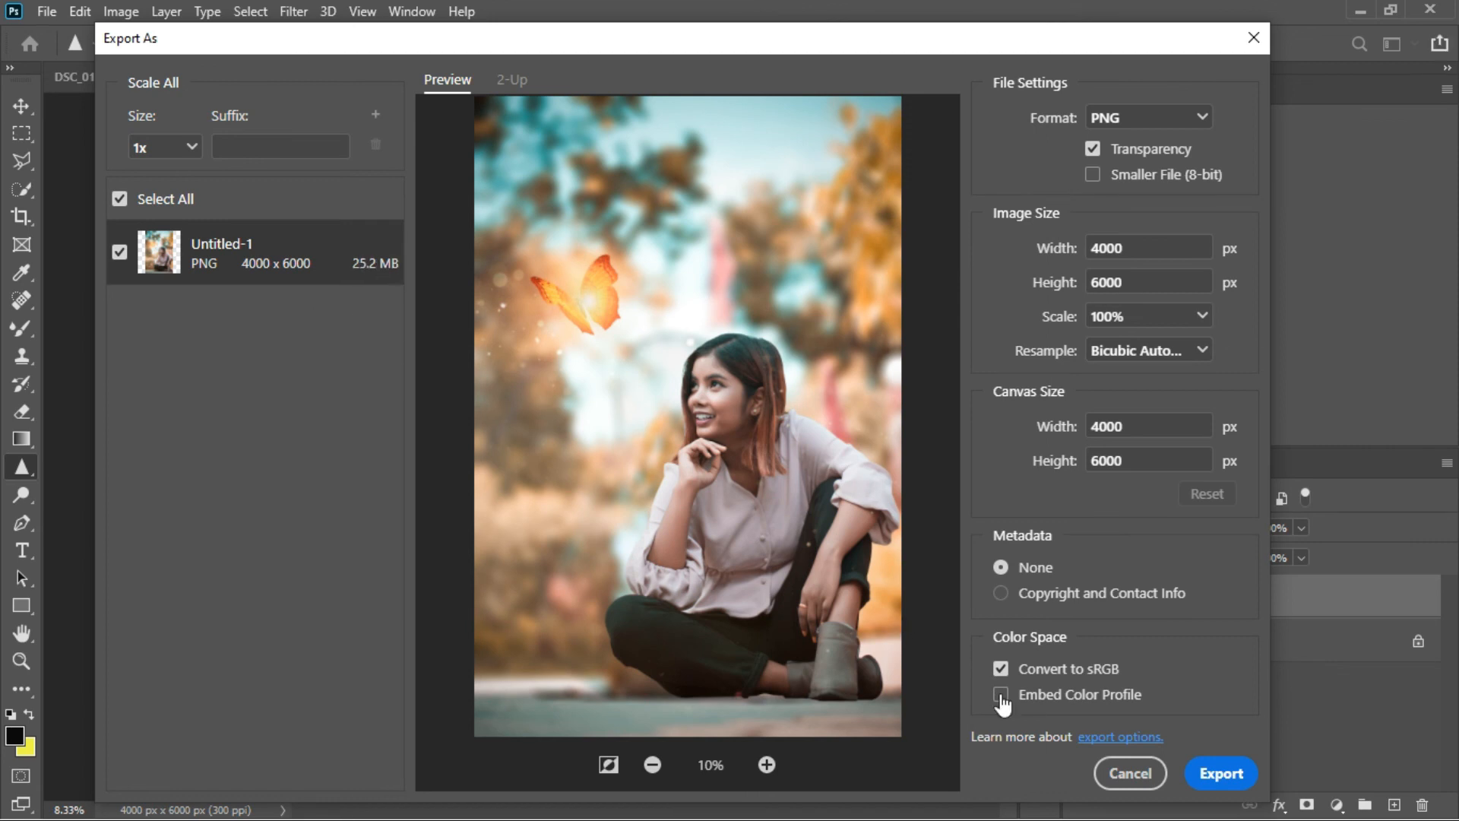
{"action": "left_click", "coordinate": [1222, 773]}
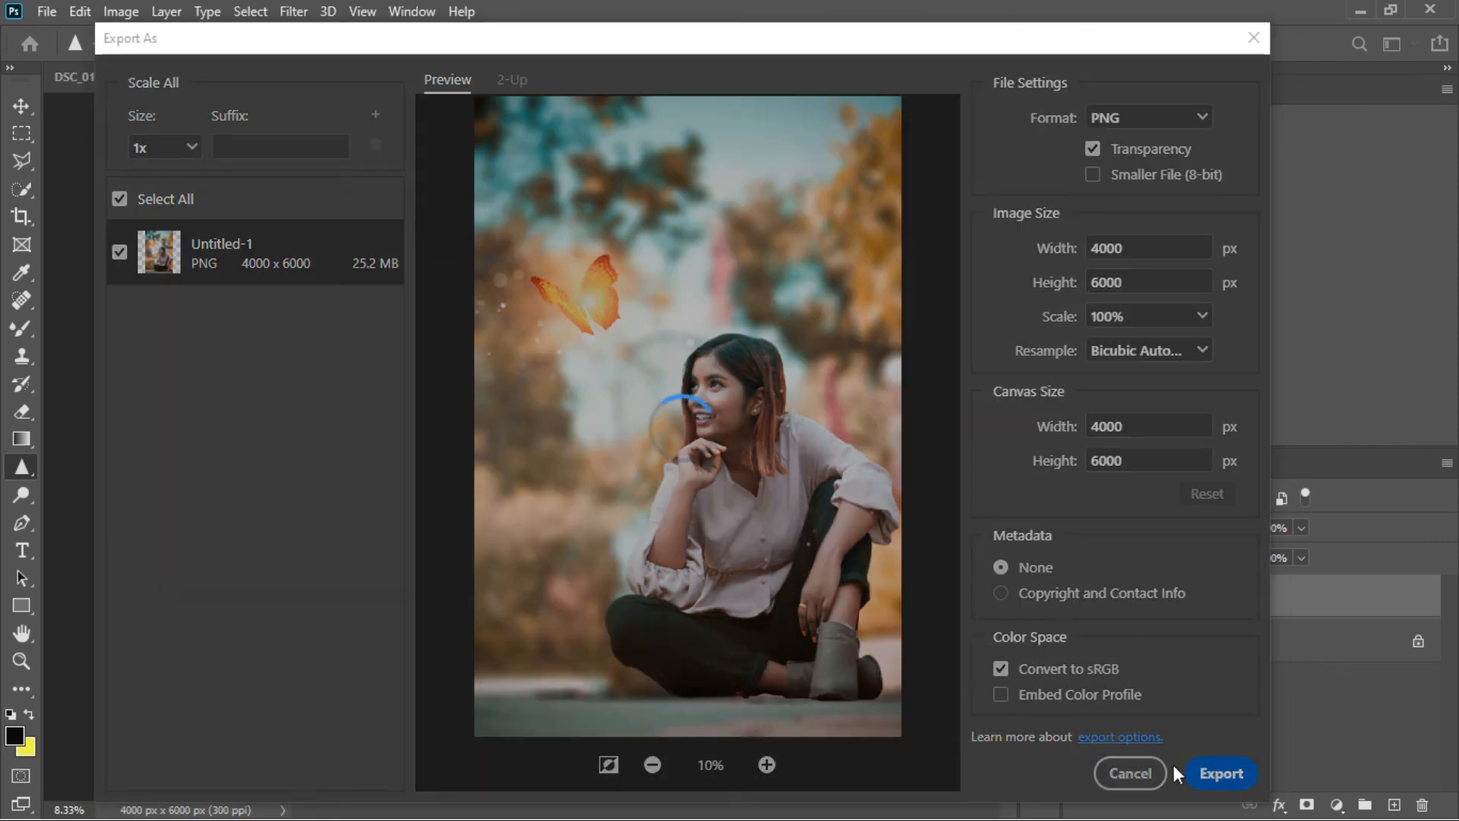
- Name the exported file "glow butterfly" and save it in the "instragram photos" folder on the Desktop
{"action": "key", "text": "BackSpace"}
{"action": "type", "text": "1"}
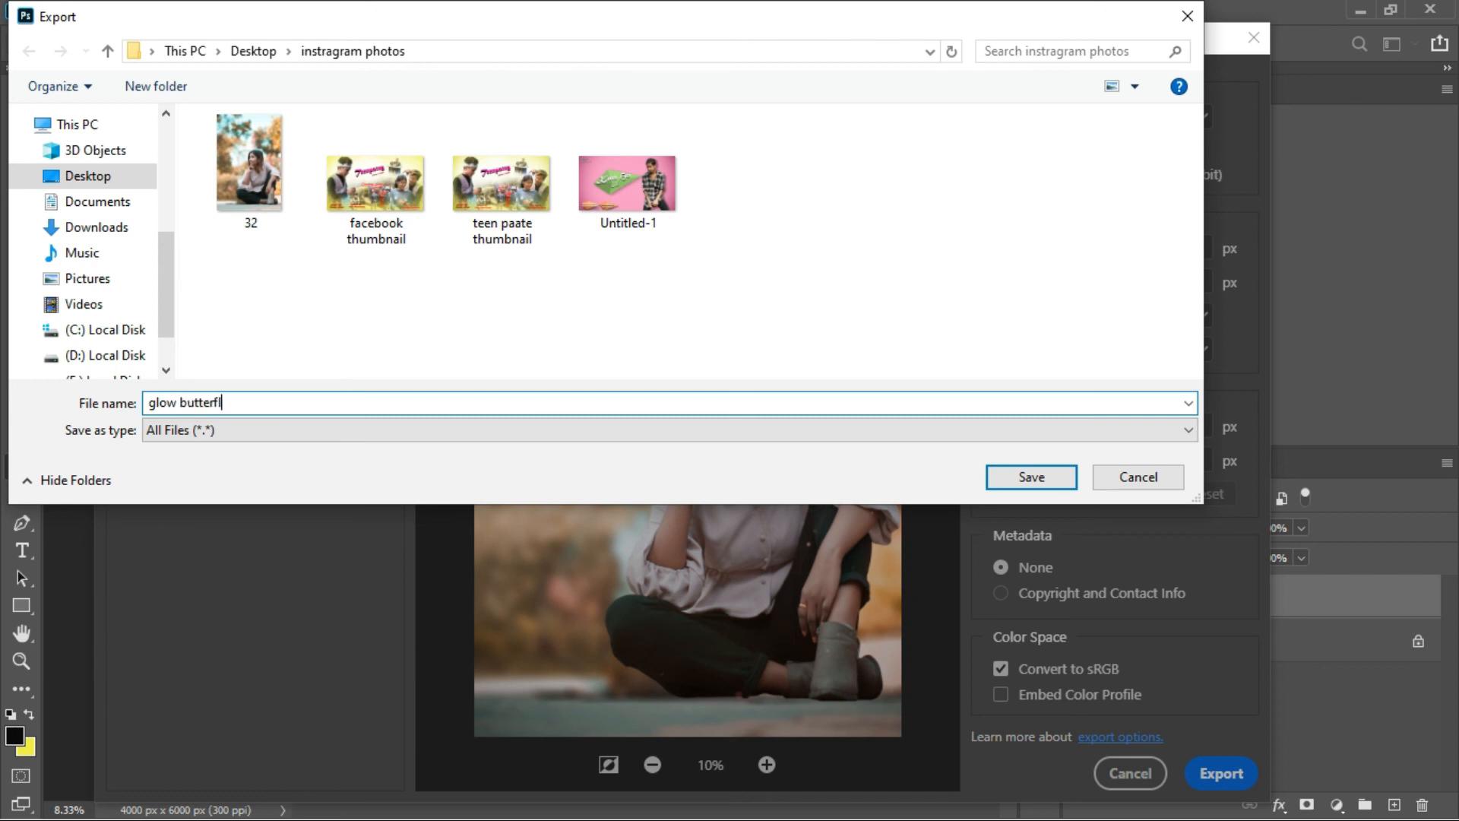
{"action": "left_click", "coordinate": [1019, 484]}
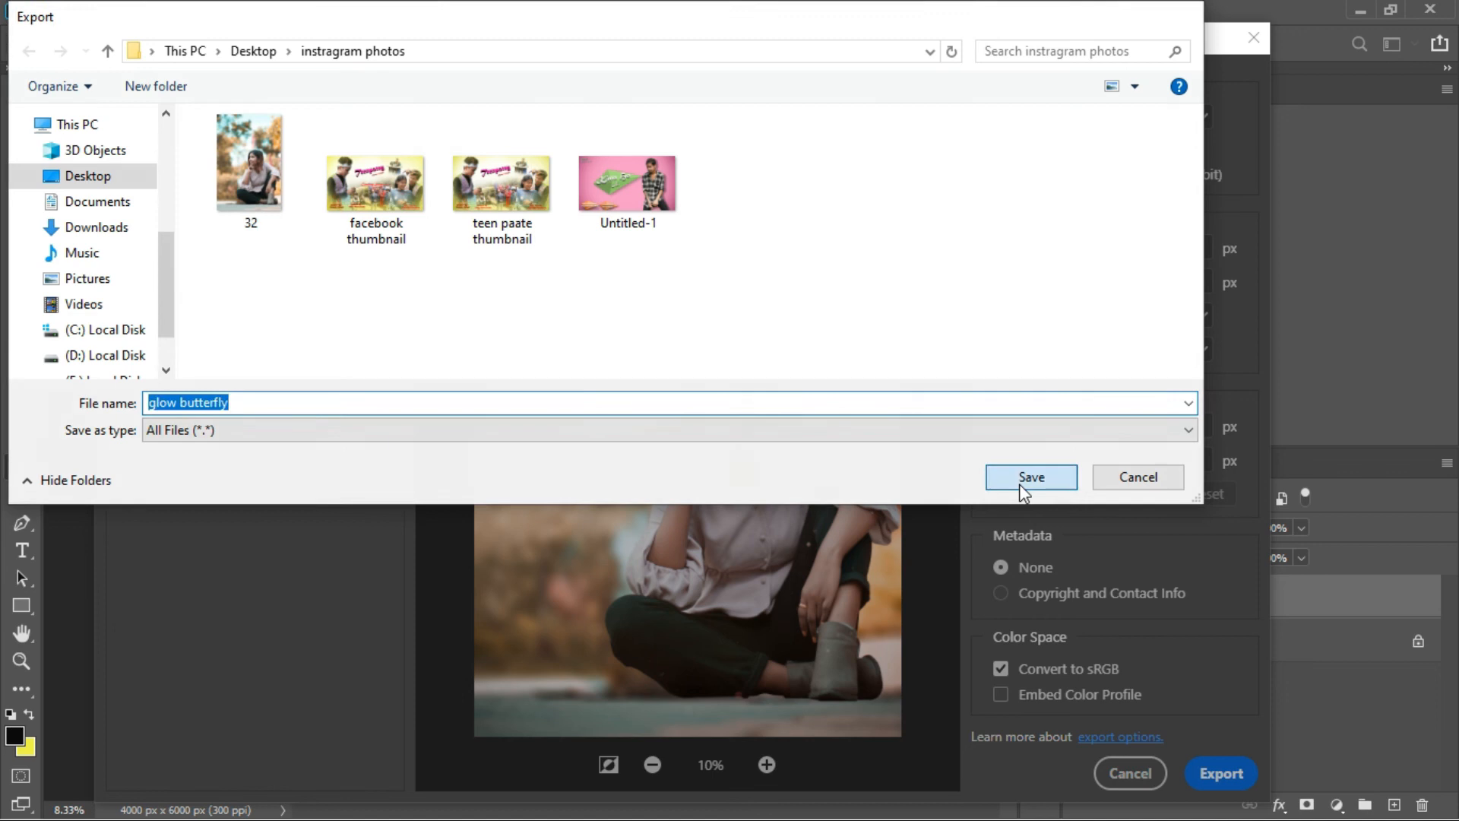